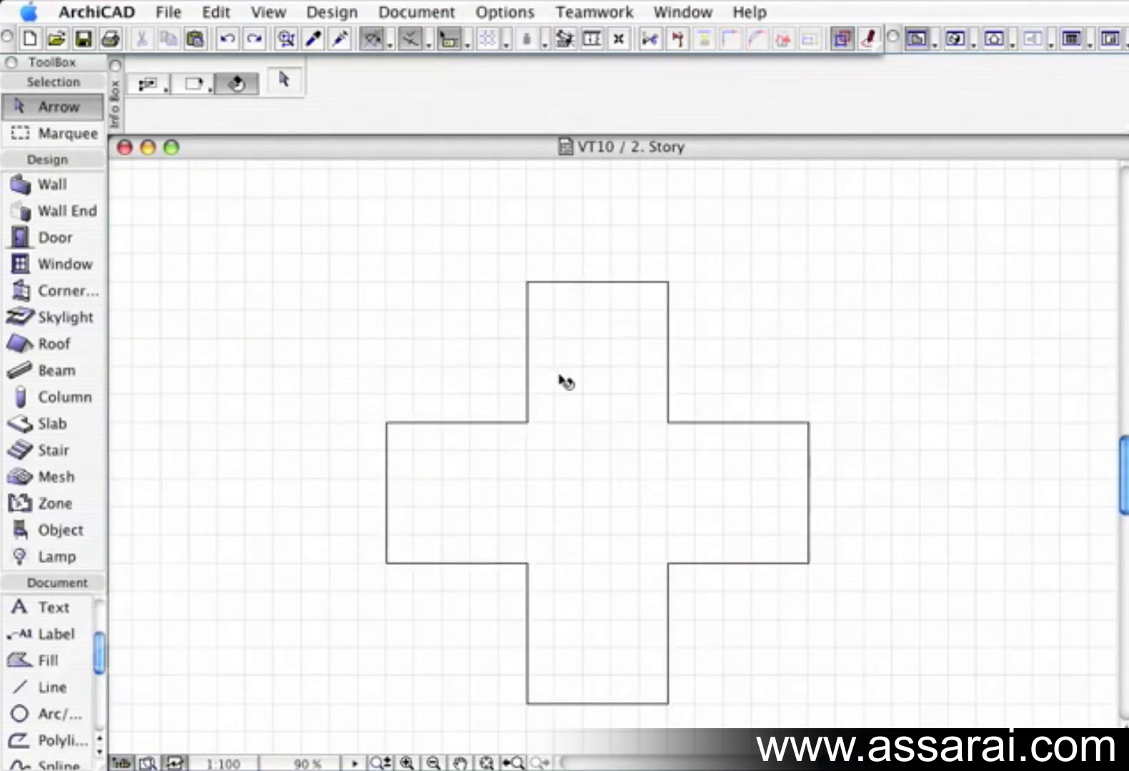
{"action": "mouse_move", "coordinate": [573, 386]}
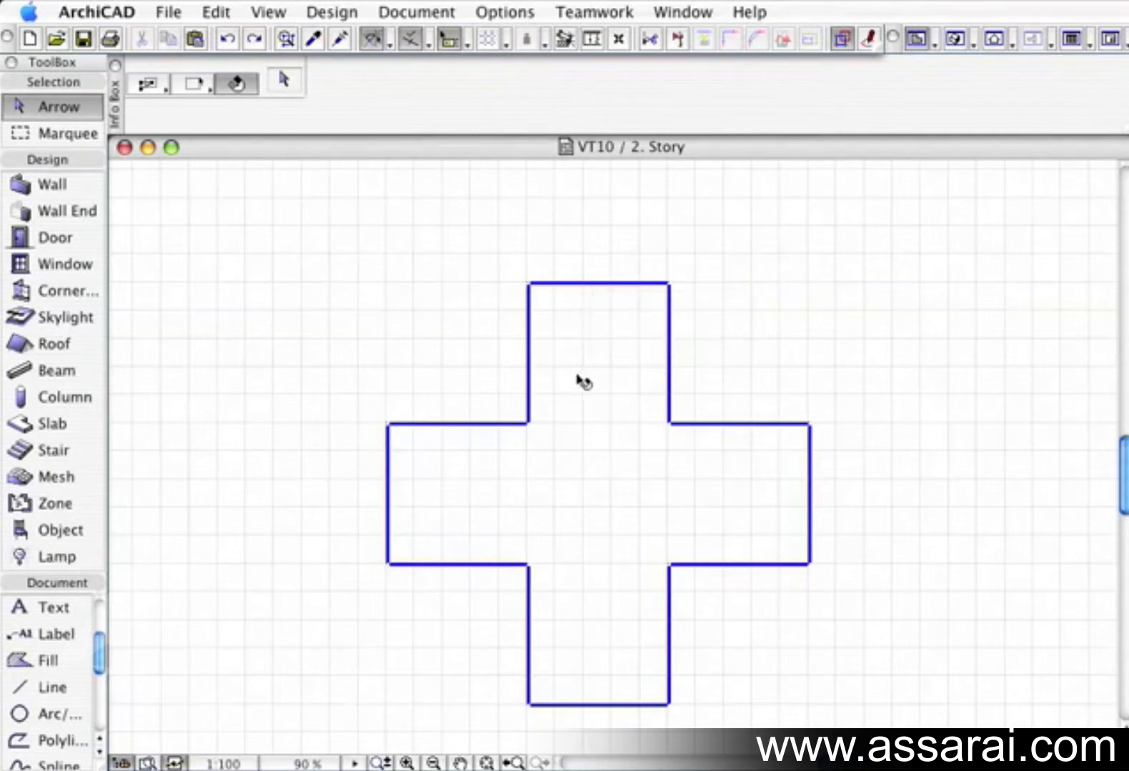
{"action": "left_click", "coordinate": [580, 380]}
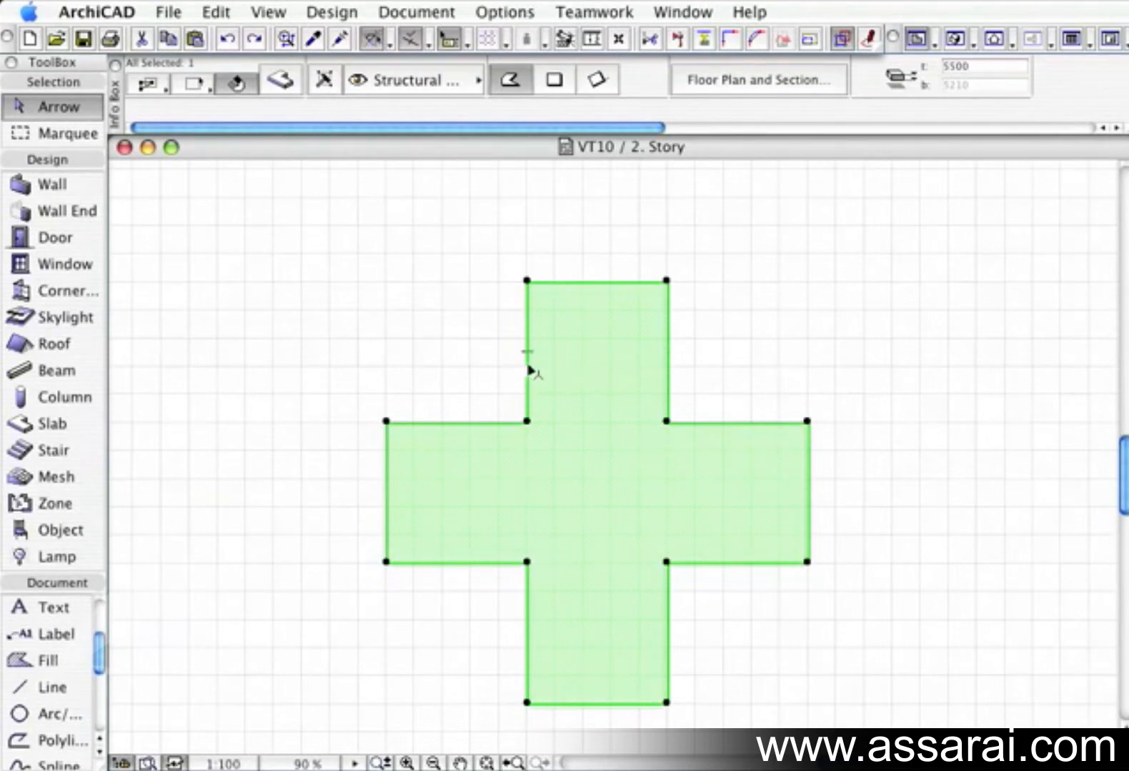
{"action": "mouse_move", "coordinate": [529, 369]}
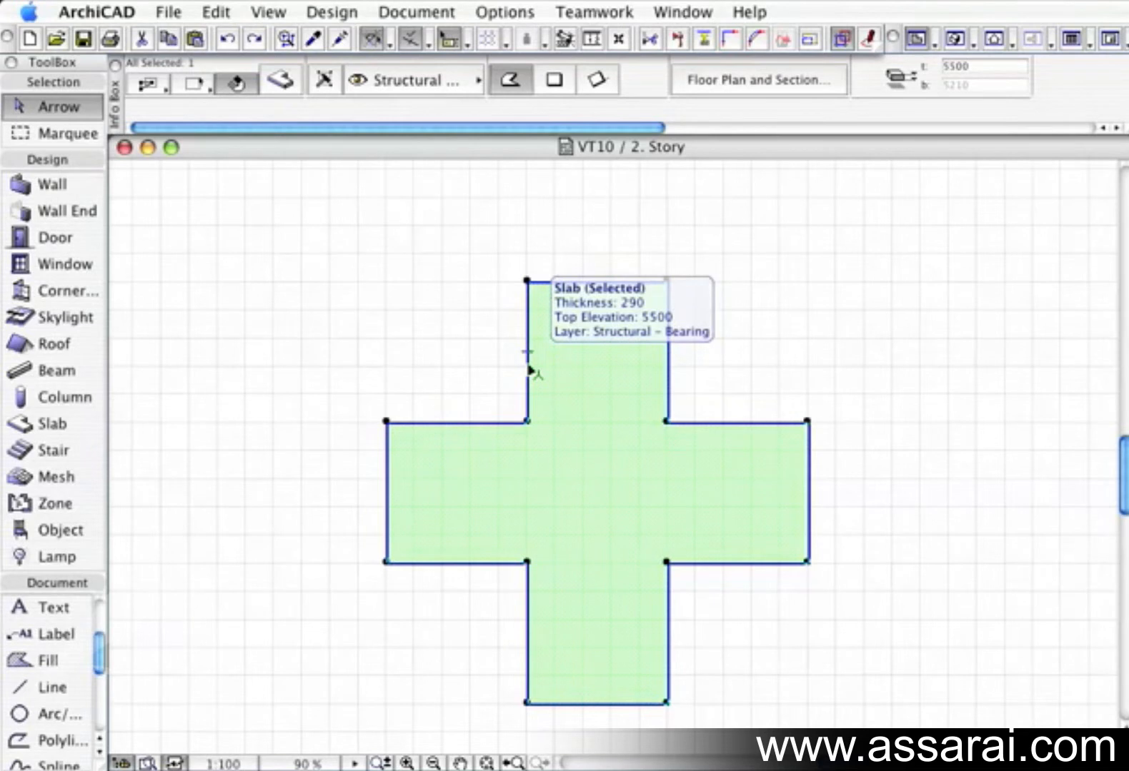
{"action": "left_click", "coordinate": [530, 369]}
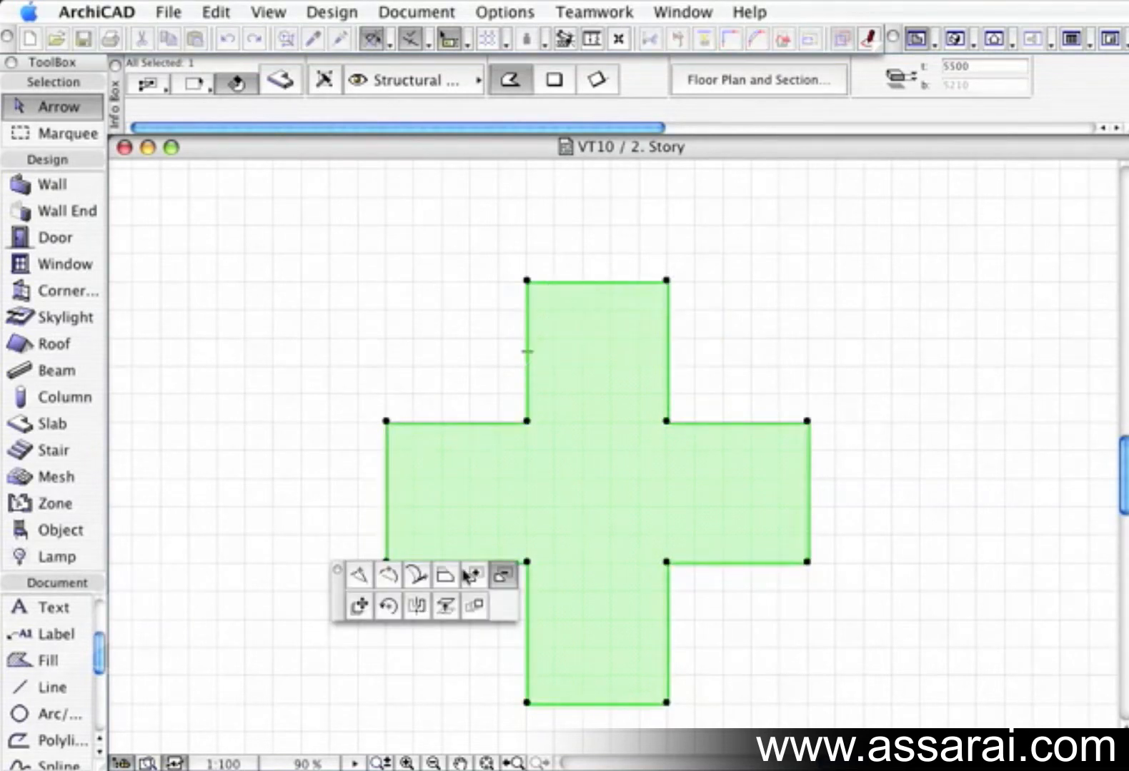
{"action": "left_click", "coordinate": [451, 320]}
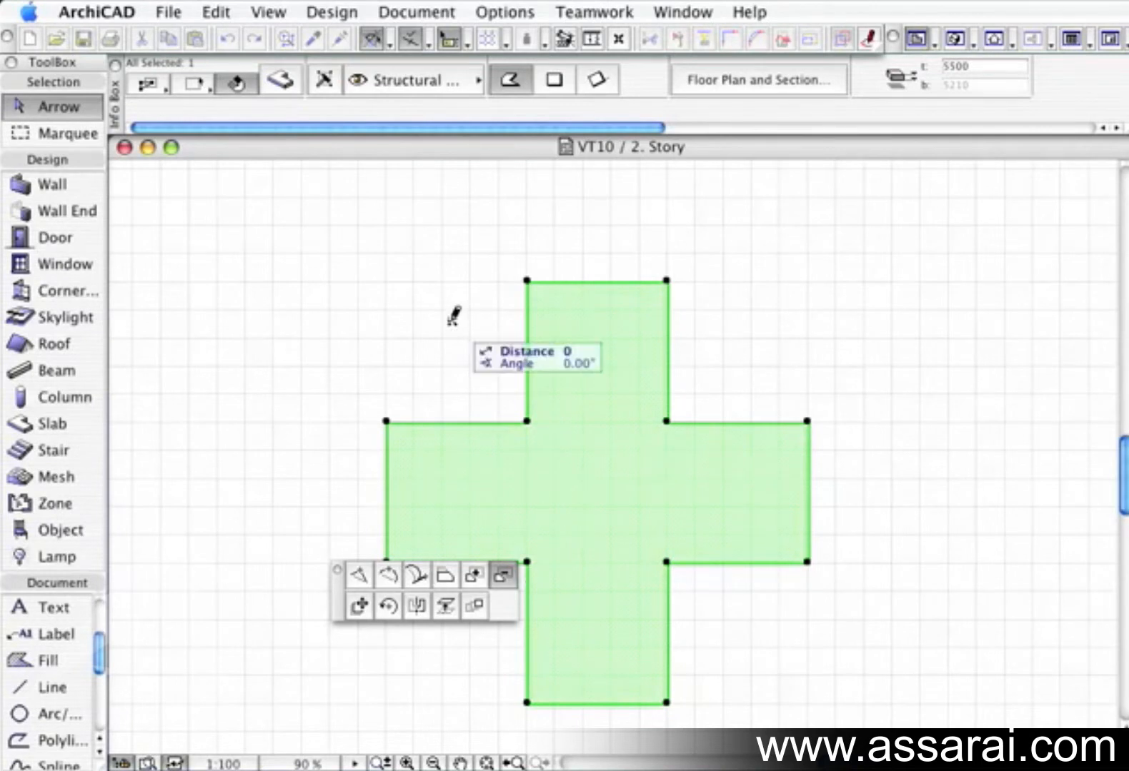
{"action": "key", "text": "Escape"}
{"action": "key", "text": "Escape"}
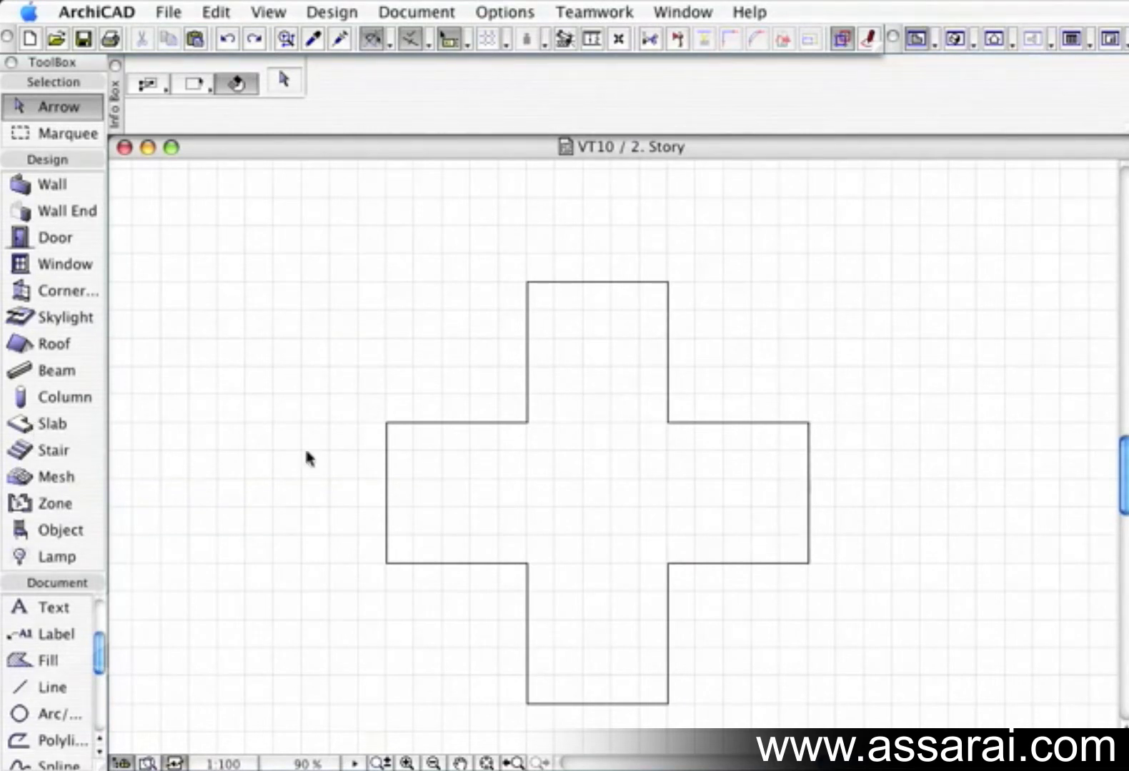
- Activate the Slab tool and select the cross-shaped slab
{"action": "left_click", "coordinate": [46, 423]}
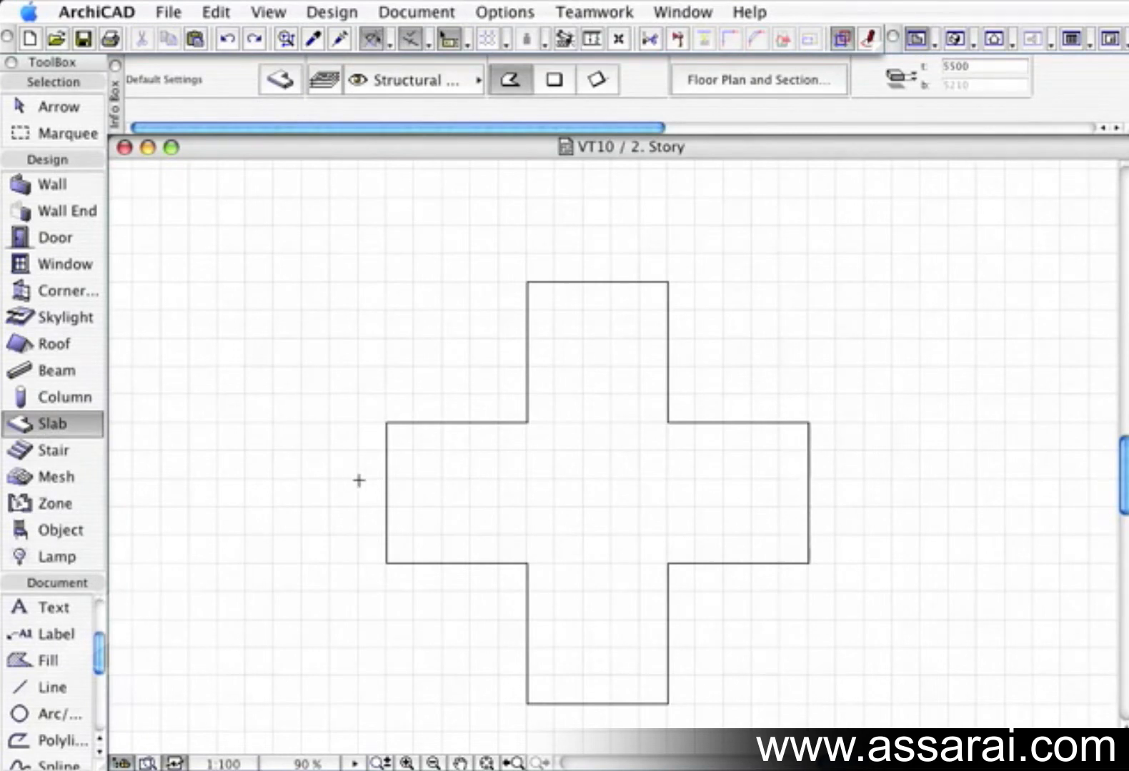
{"action": "left_click", "coordinate": [550, 465]}
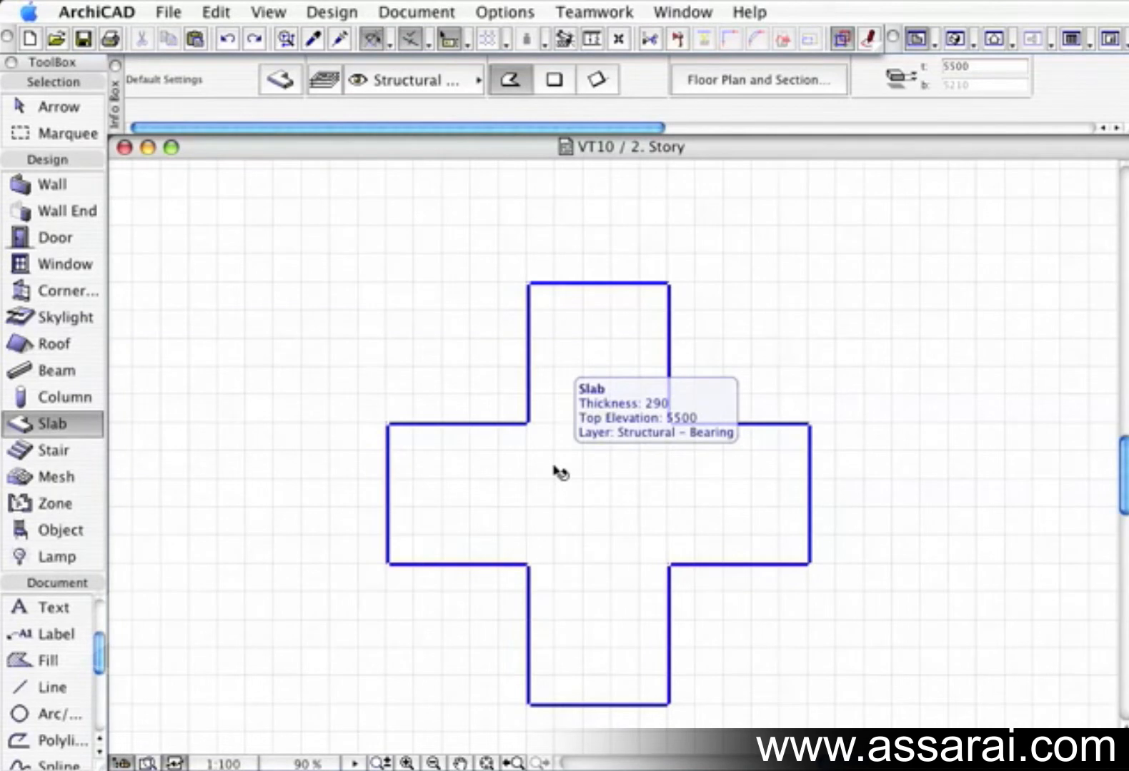
{"action": "left_click", "coordinate": [553, 466], "text": "shift"}
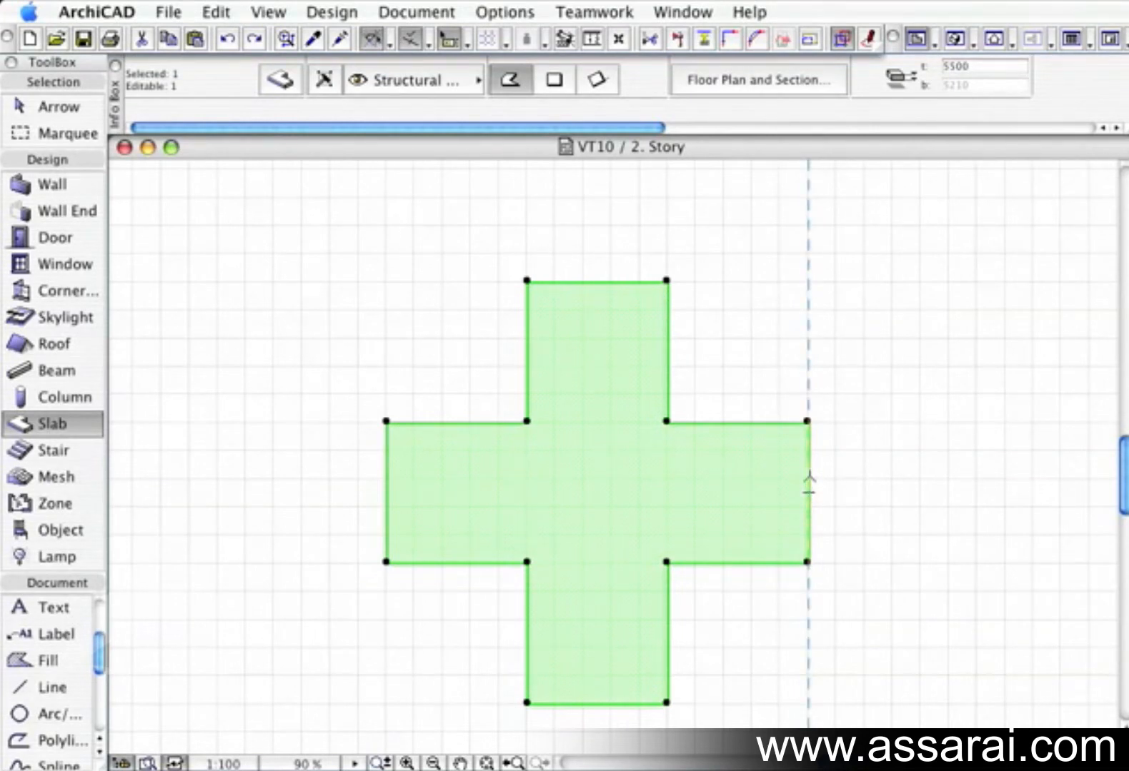
- Bring up the editing palette from the slab's right-arm end edge and reposition it clear of the slab, below that arm
{"action": "left_click", "coordinate": [809, 532]}
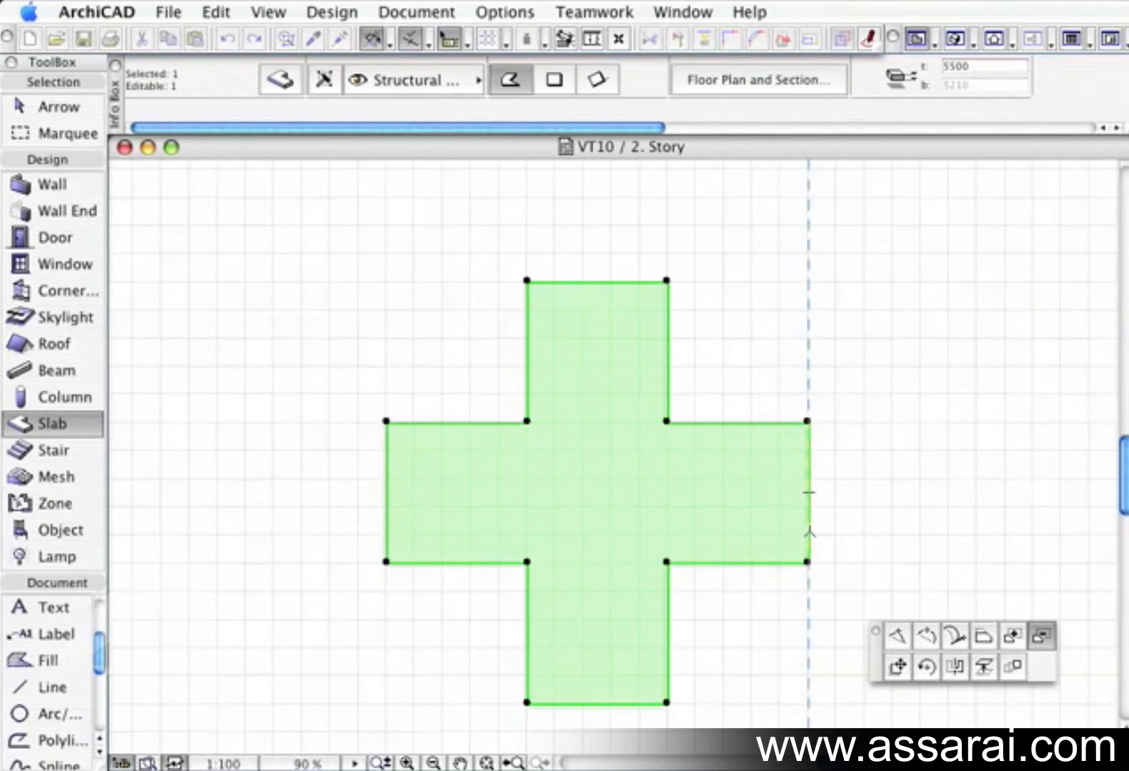
{"action": "left_click", "coordinate": [879, 660]}
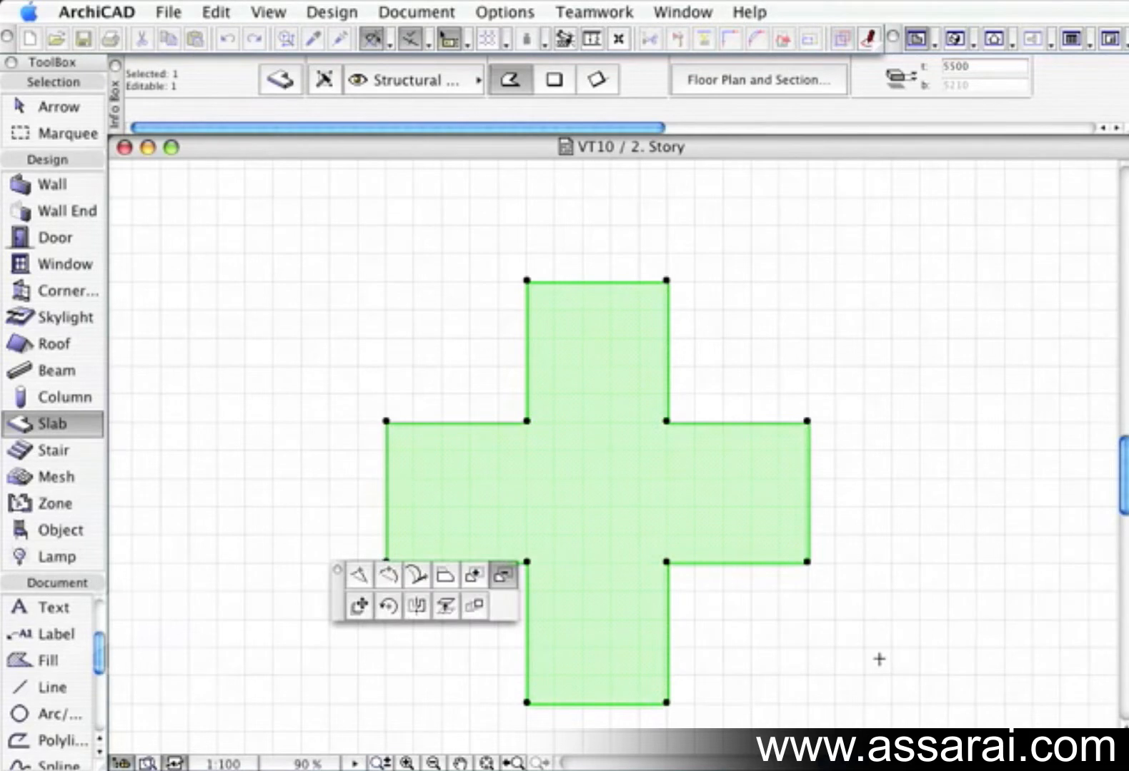
{"action": "left_click_drag", "start_coordinate": [340, 600], "coordinate": [834, 505]}
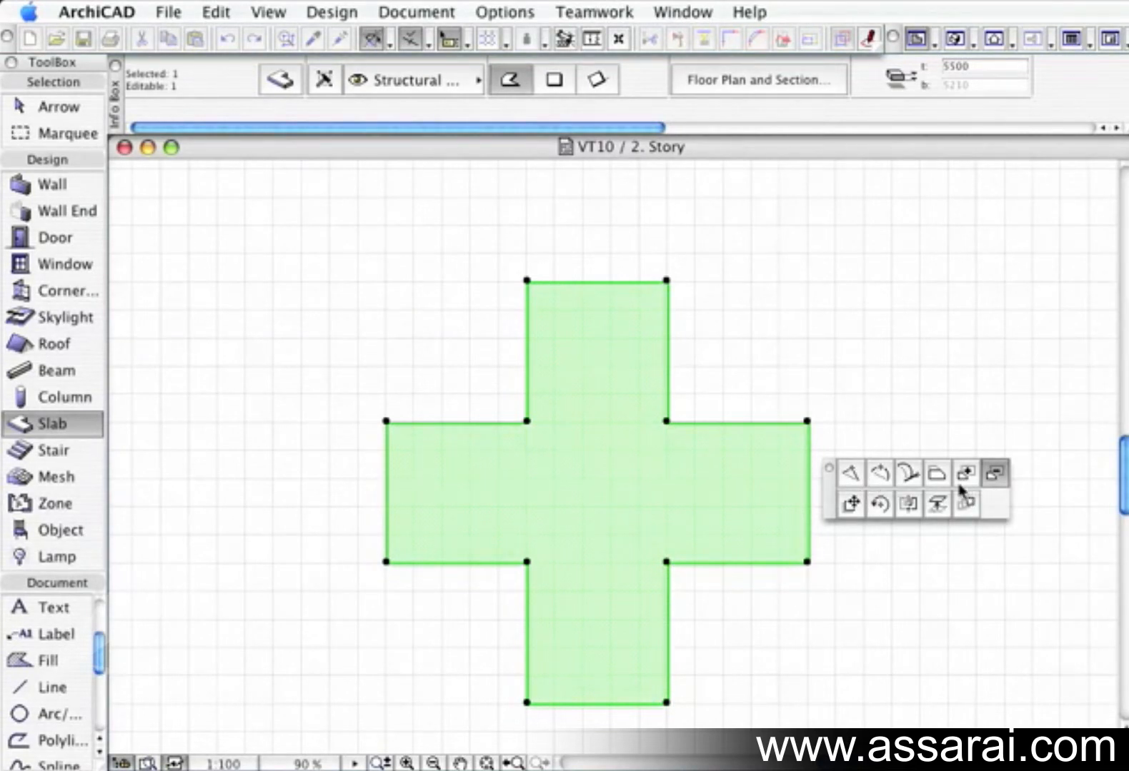
{"action": "left_click_drag", "start_coordinate": [837, 498], "coordinate": [853, 612]}
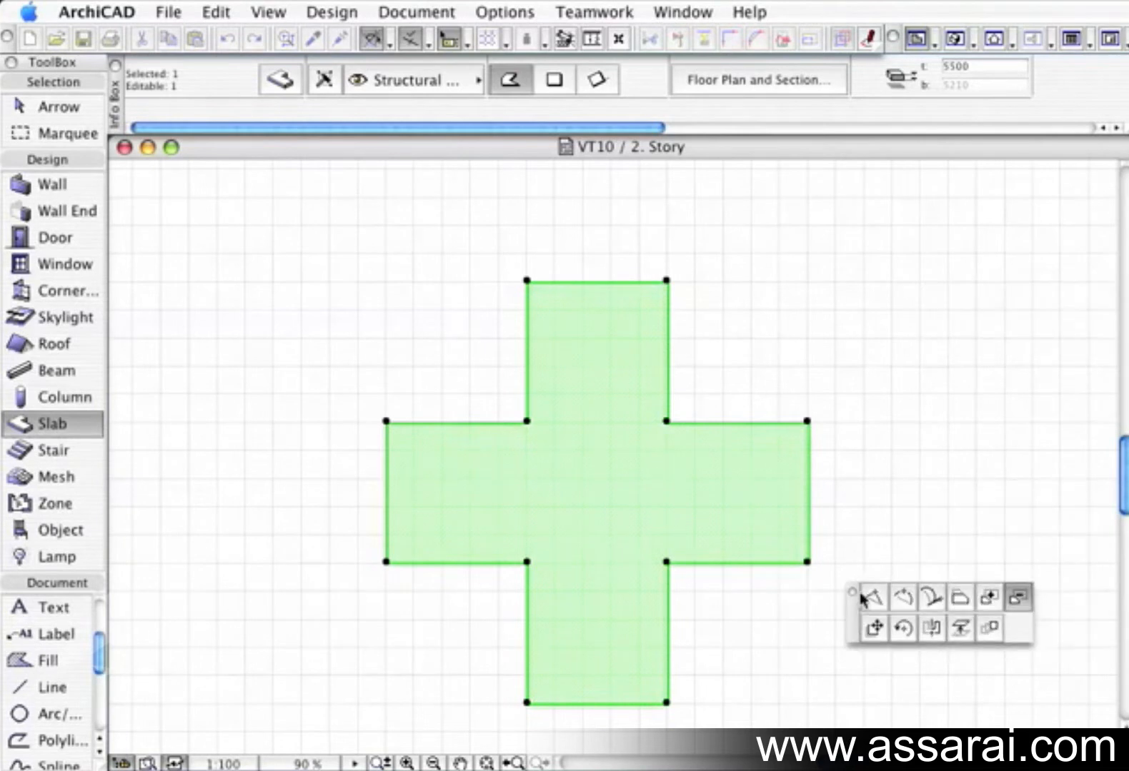
{"action": "left_click", "coordinate": [854, 593]}
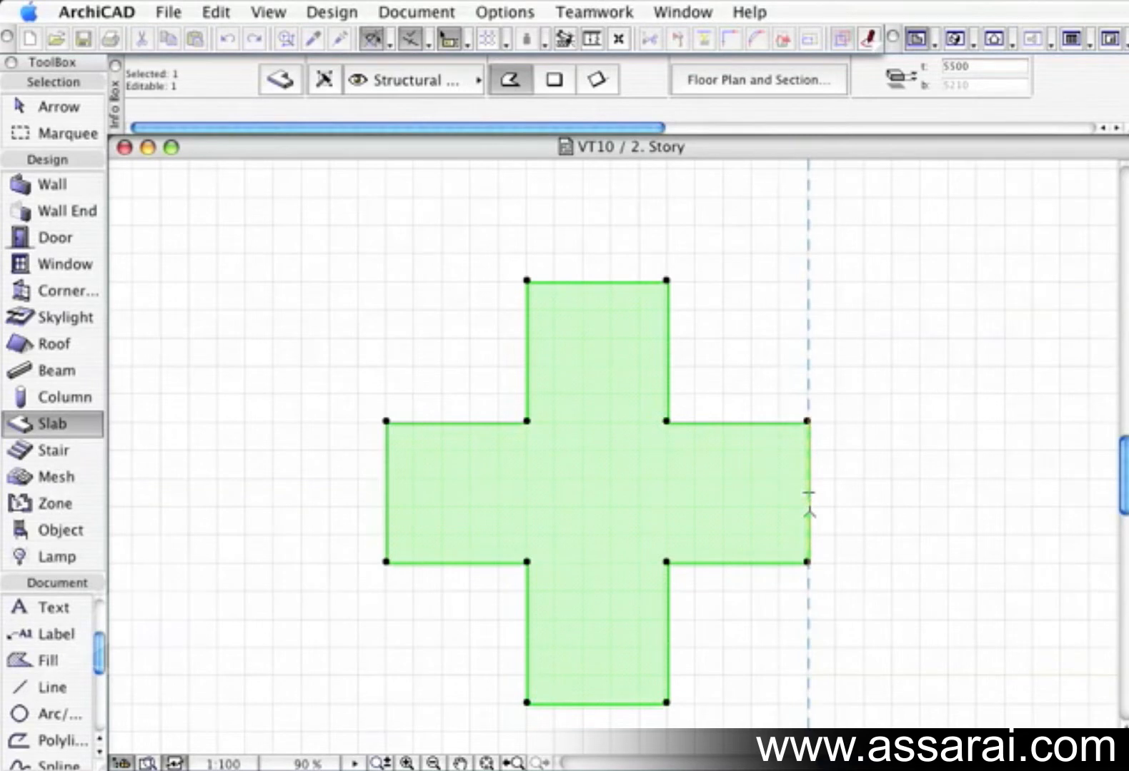
{"action": "left_click", "coordinate": [808, 492]}
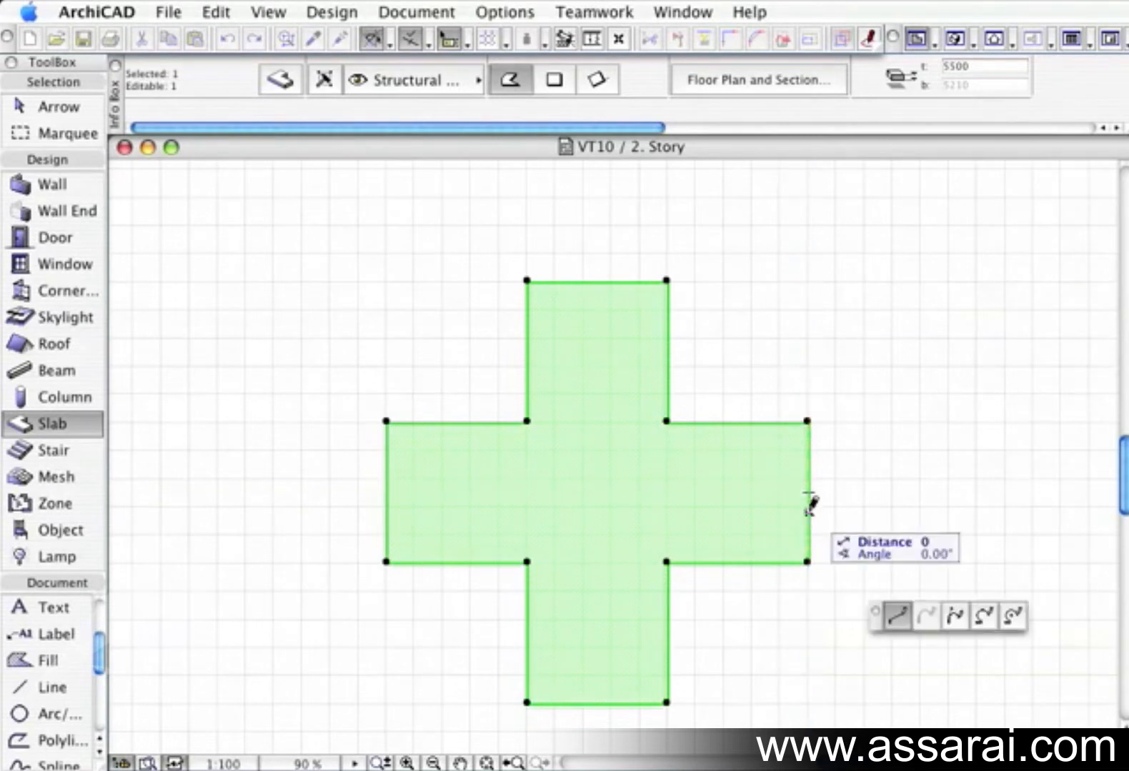
{"action": "key", "text": "Escape"}
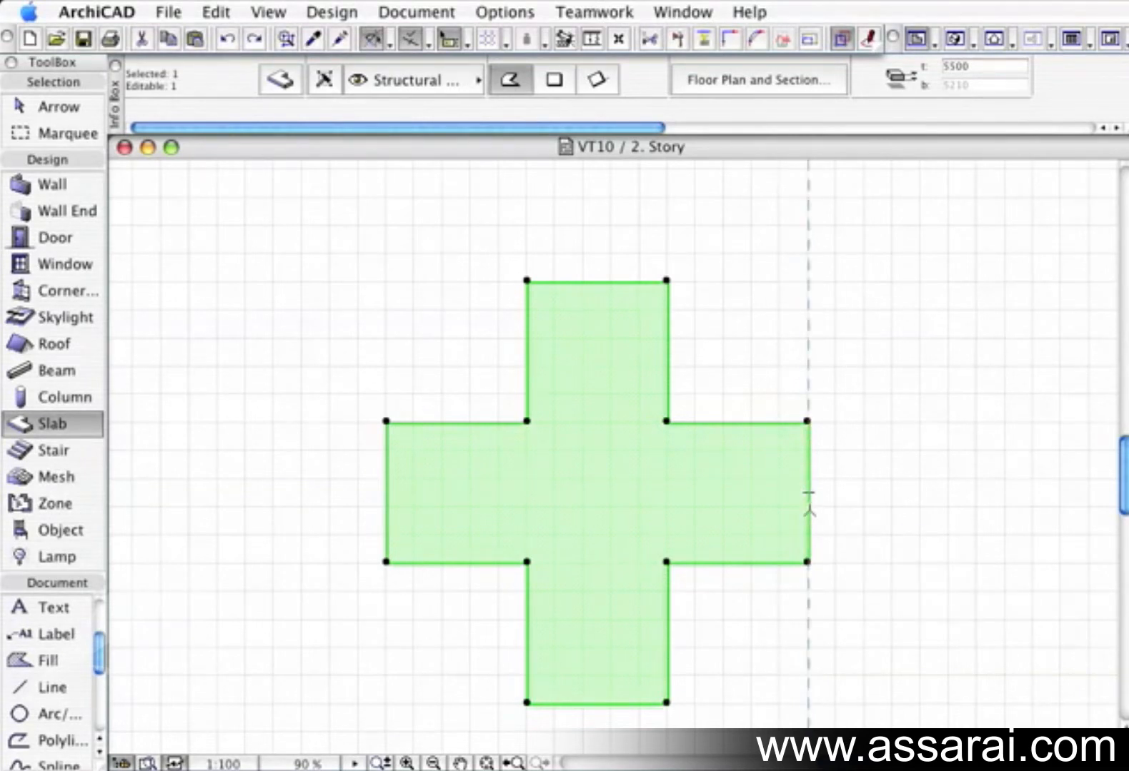
- Insert a new node on the end edge of the slab's right arm, pulled about 4650 outward into a point
{"action": "left_click", "coordinate": [809, 493]}
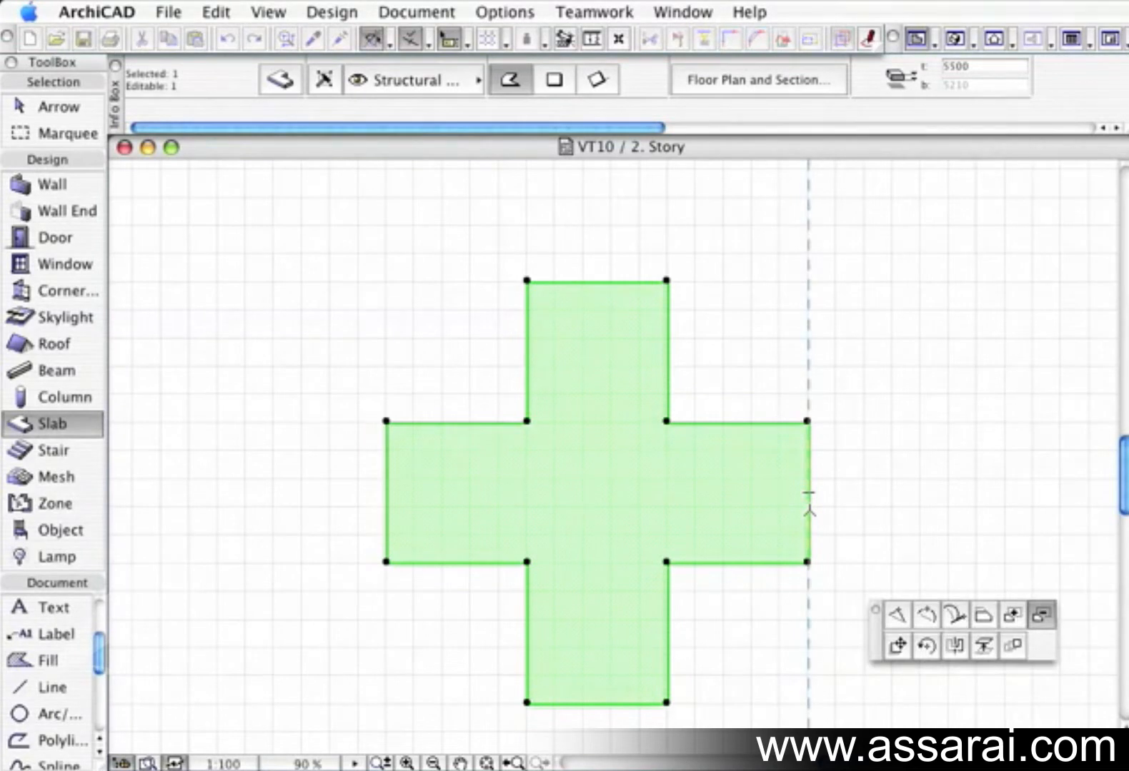
{"action": "left_click", "coordinate": [896, 618]}
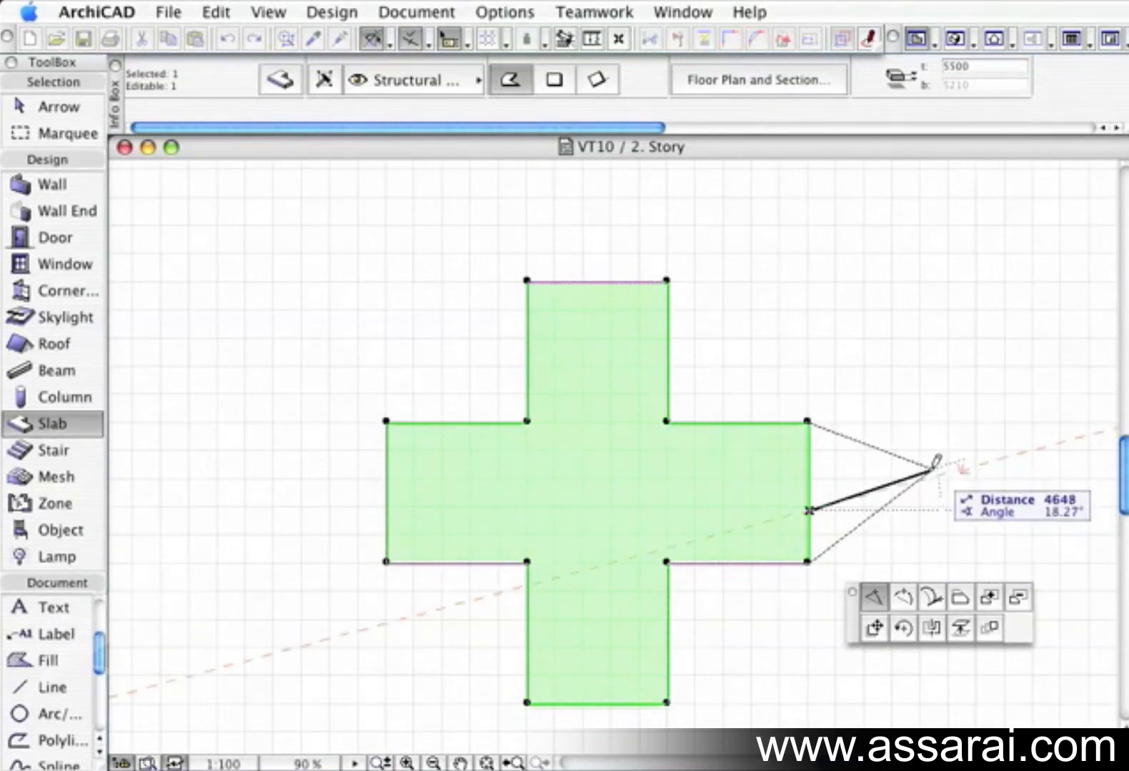
{"action": "left_click", "coordinate": [936, 473]}
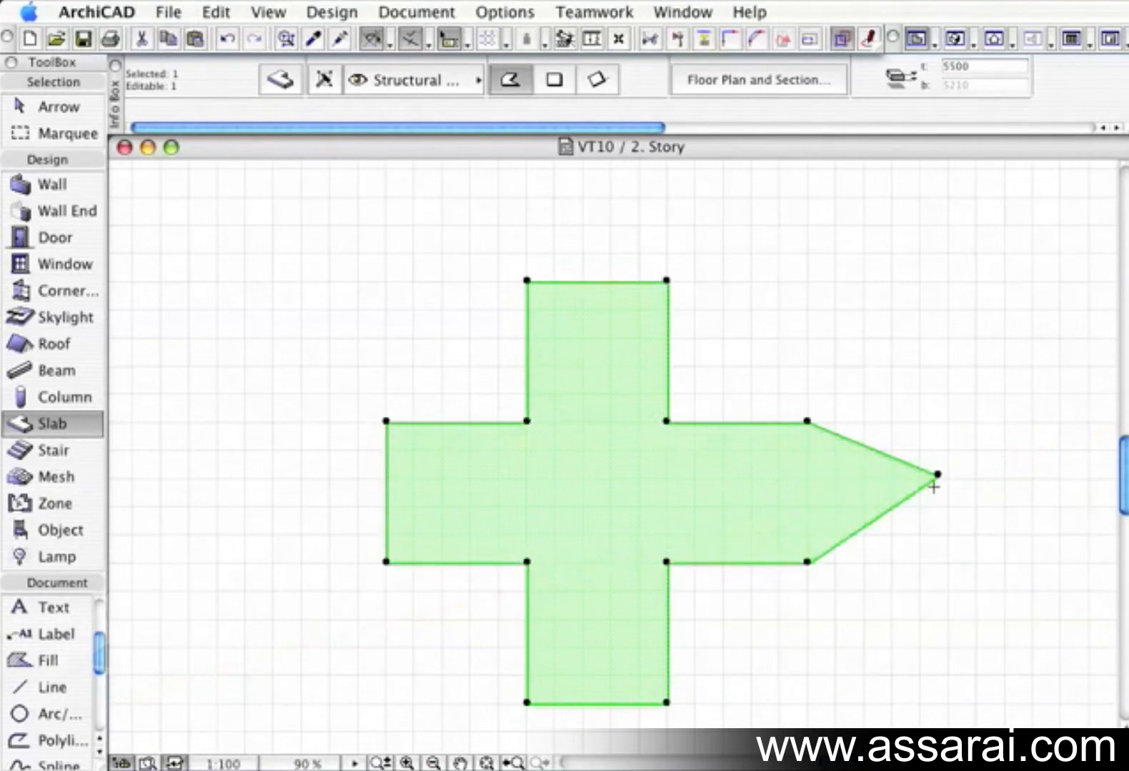
- Insert three more nodes in succession on the upper slanted edge of the right arm to form an irregular outline
{"action": "left_click", "coordinate": [878, 449]}
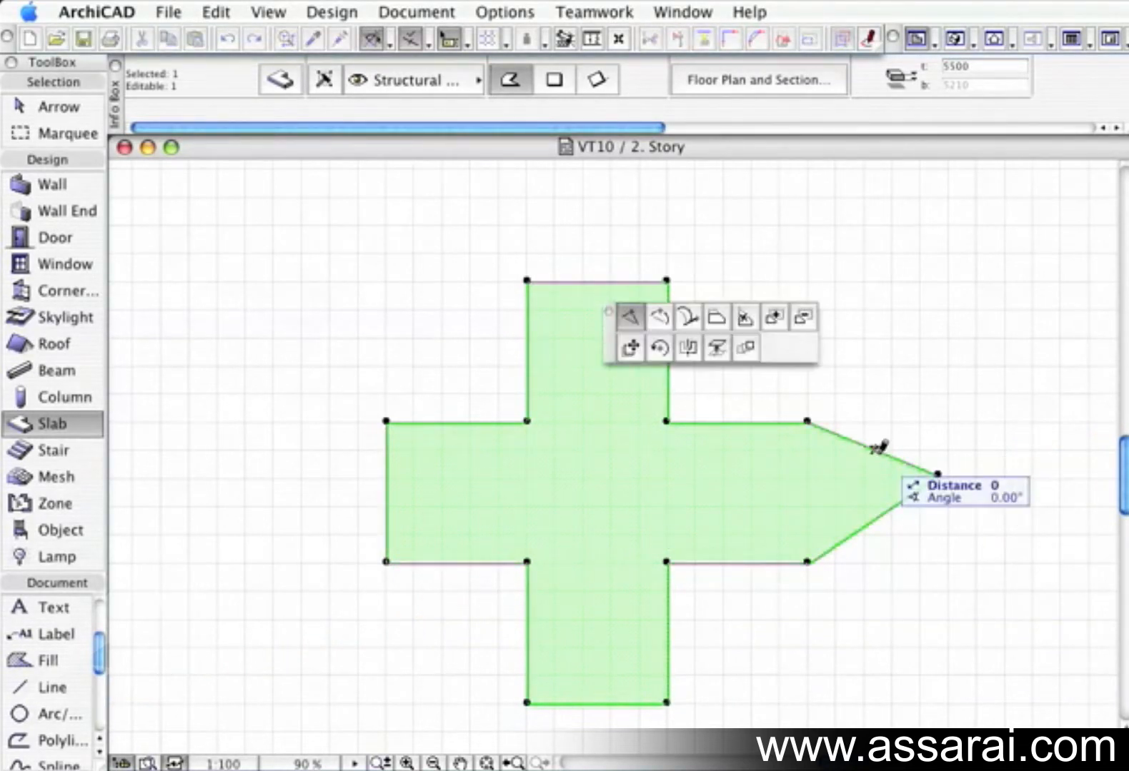
{"action": "left_click", "coordinate": [945, 428]}
{"action": "left_click", "coordinate": [904, 430]}
{"action": "left_click", "coordinate": [925, 334]}
{"action": "left_click", "coordinate": [900, 361]}
{"action": "left_click", "coordinate": [834, 313]}
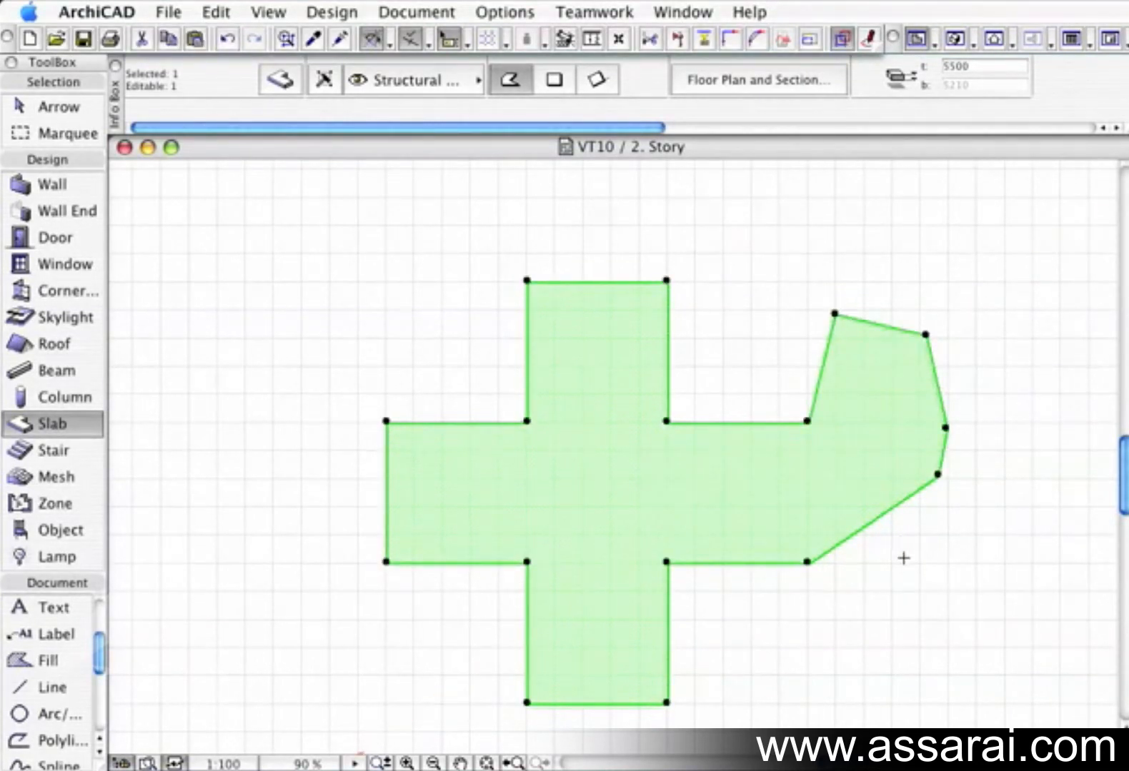
- Undo the four node insertions on the slab's right arm
{"action": "key", "text": "super+z"}
{"action": "key", "text": "super+z"}
{"action": "key", "text": "super+z"}
{"action": "key", "text": "super+z"}
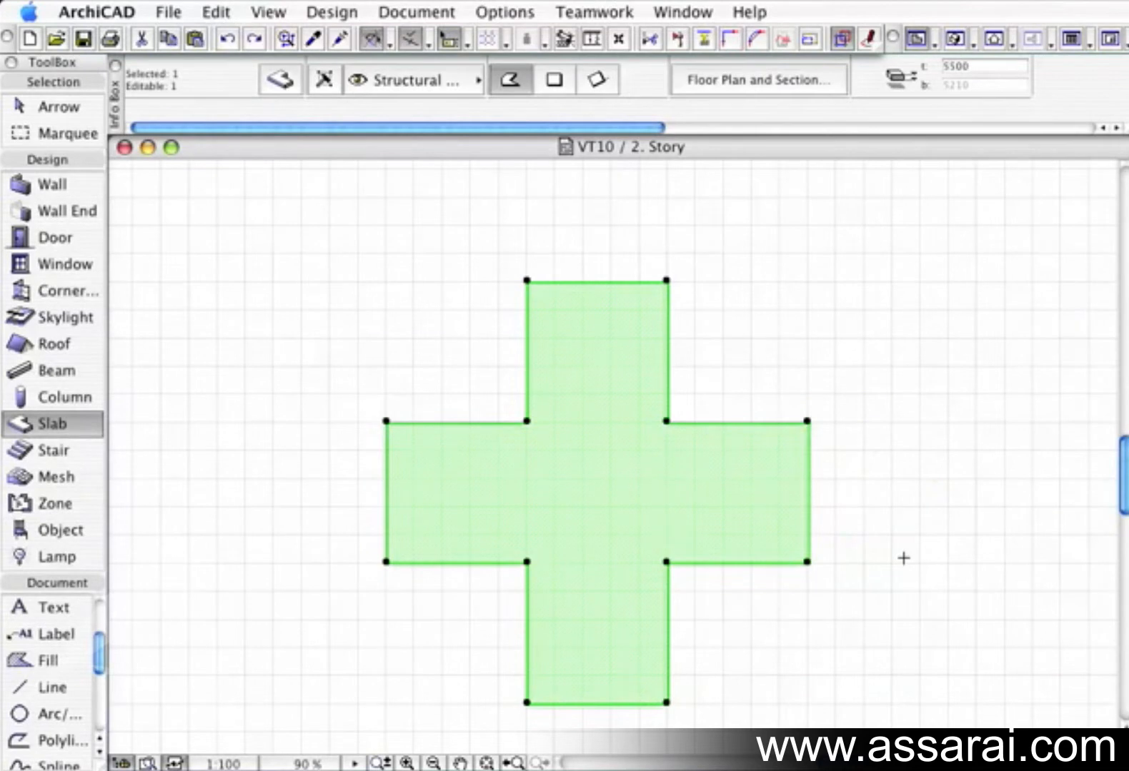
- Curve the end edge of the slab's right arm into an arc of radius 3000, and undo the change
{"action": "left_click", "coordinate": [810, 463]}
{"action": "left_click", "coordinate": [926, 575]}
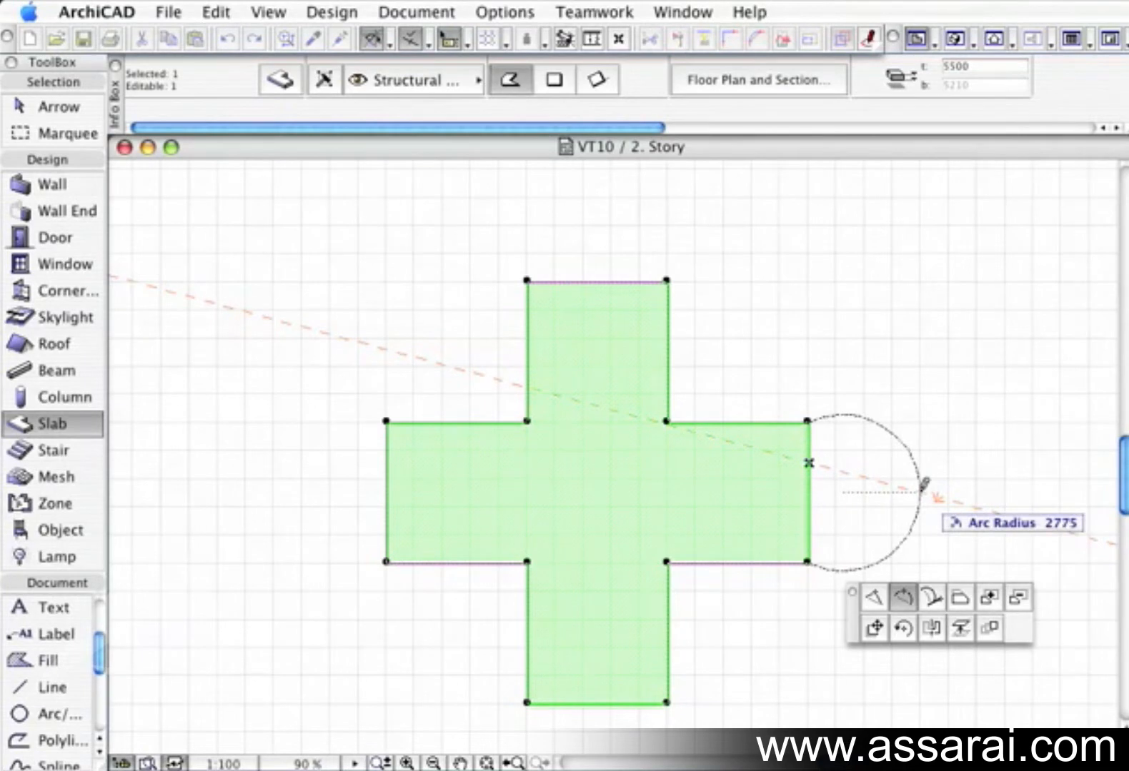
{"action": "type", "text": "3000"}
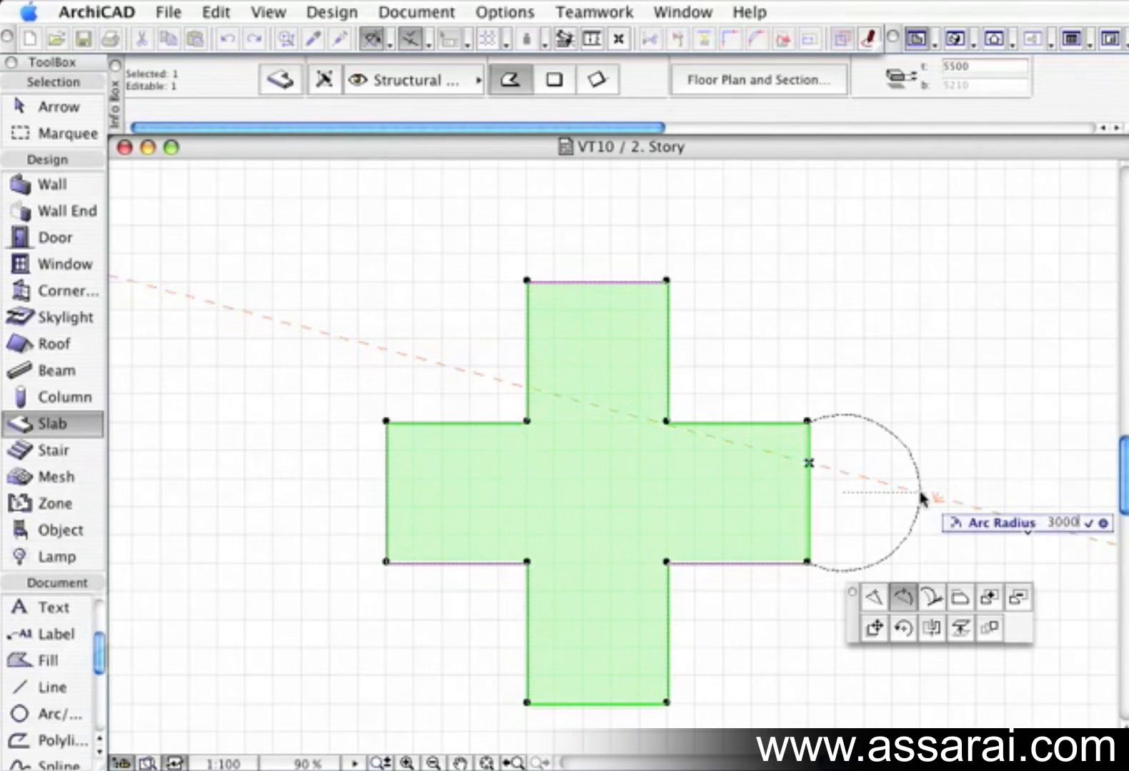
{"action": "key", "text": "Return"}
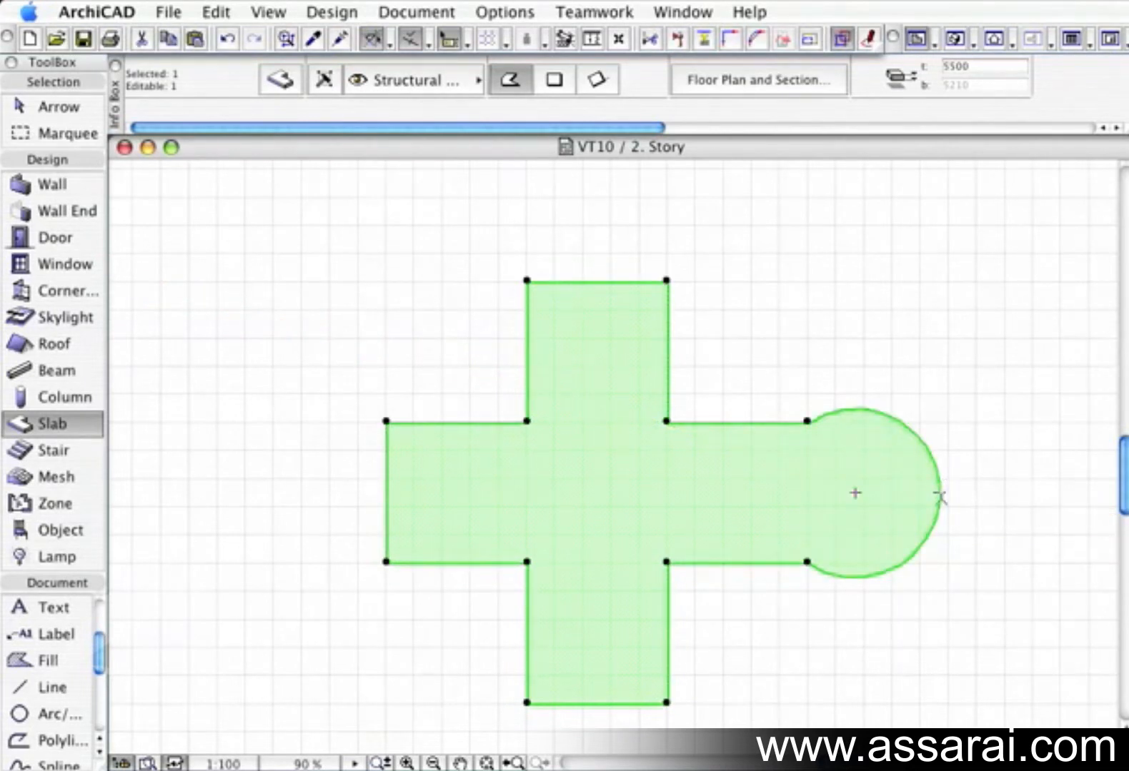
{"action": "key", "text": "super+z"}
- Turn the right arm's end edge into a semicircular arc by setting its tangent perpendicular to the edge, and undo it
{"action": "left_click", "coordinate": [809, 504]}
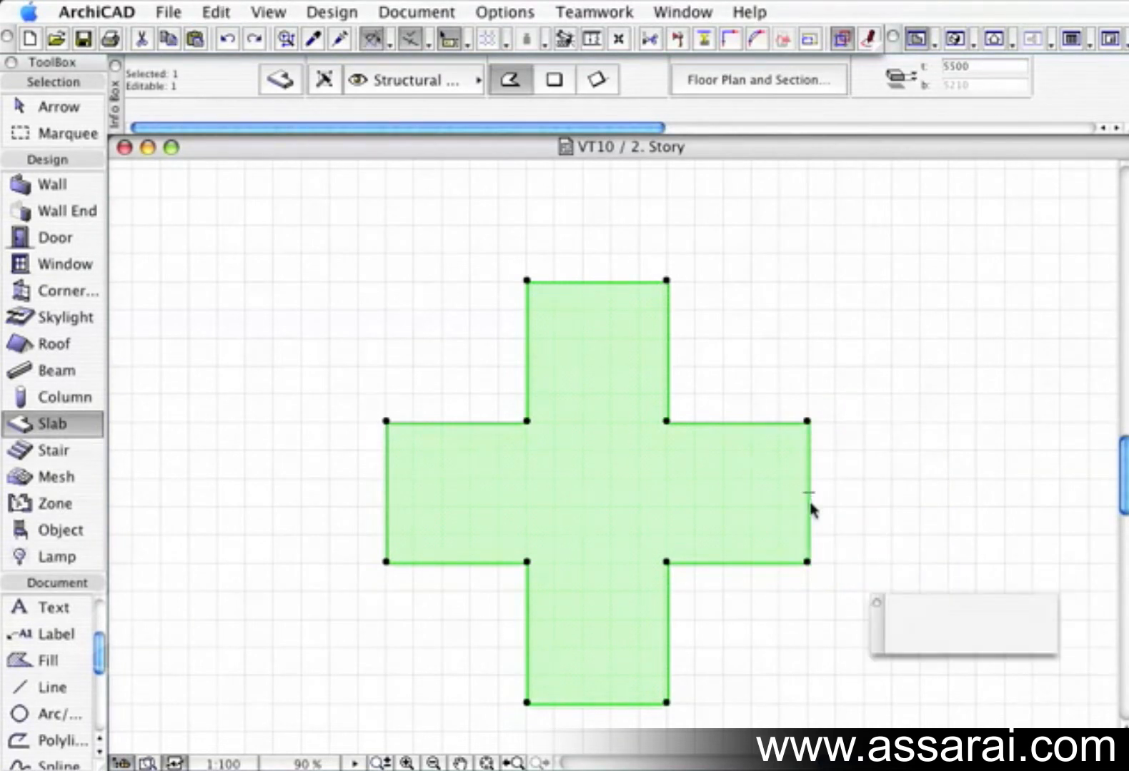
{"action": "left_click", "coordinate": [956, 607]}
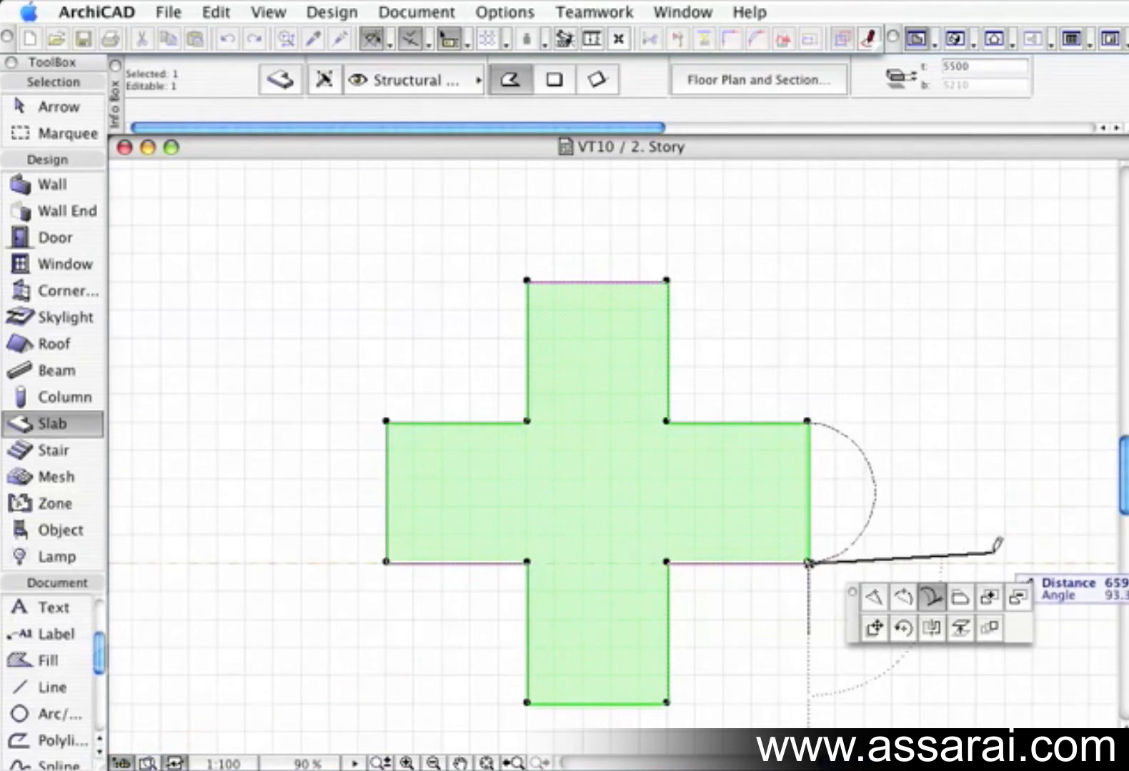
{"action": "left_click", "coordinate": [999, 564]}
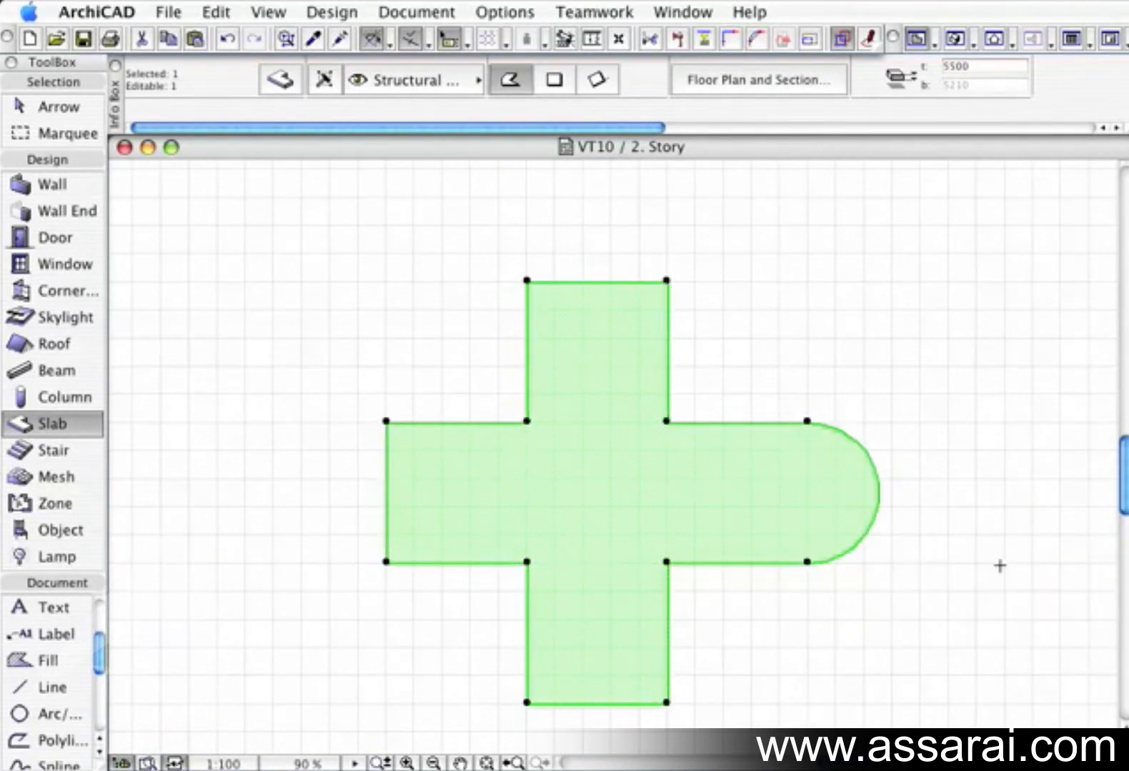
{"action": "key", "text": "super+z"}
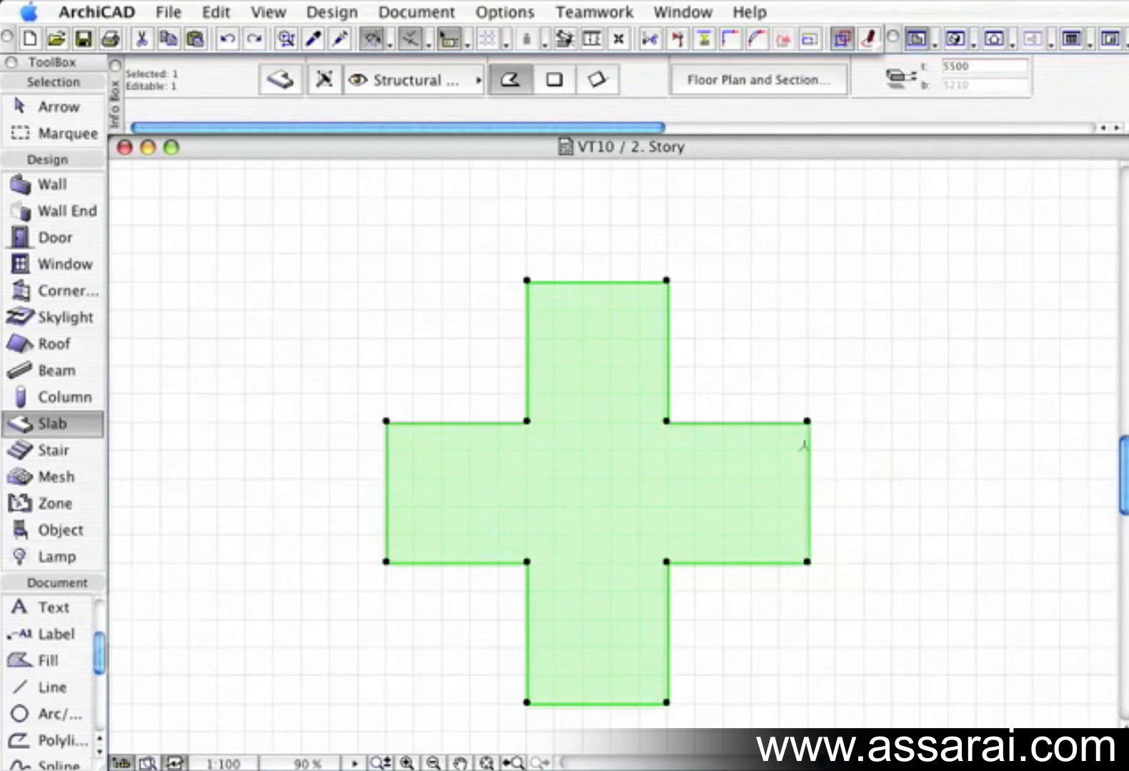
- Offset the end edge of the slab's right arm outward by about 2800, and undo the change
{"action": "left_click", "coordinate": [809, 446]}
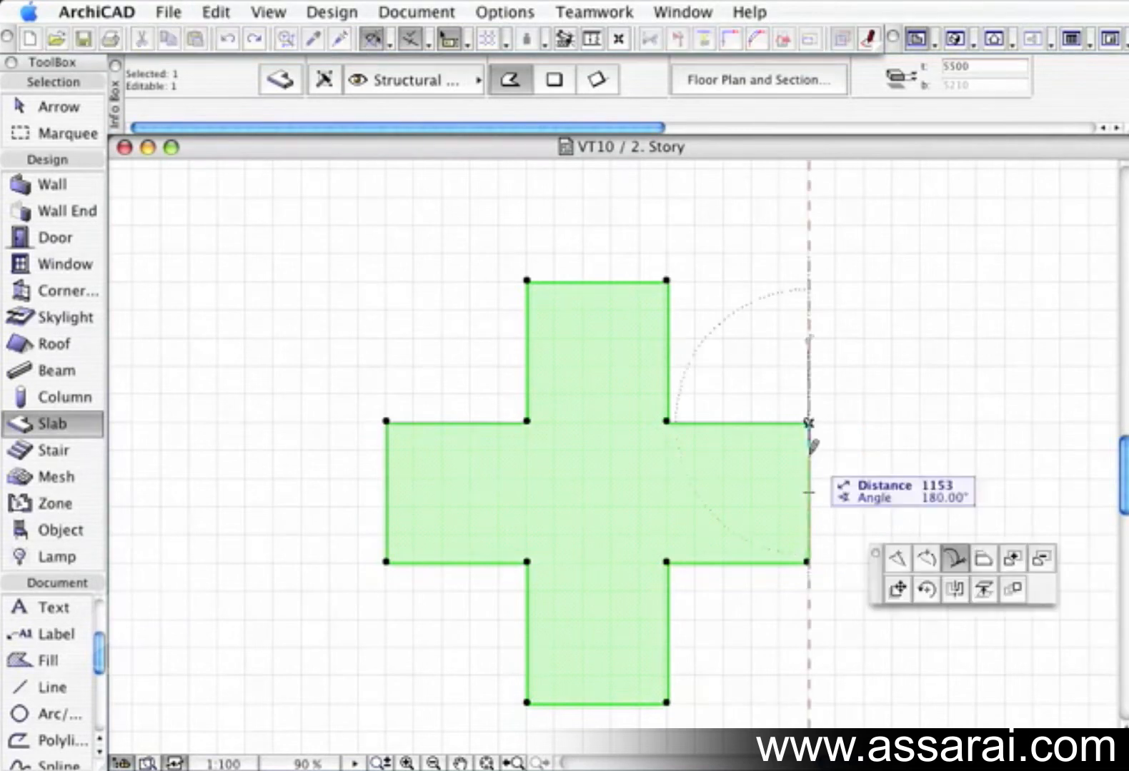
{"action": "left_click", "coordinate": [989, 563]}
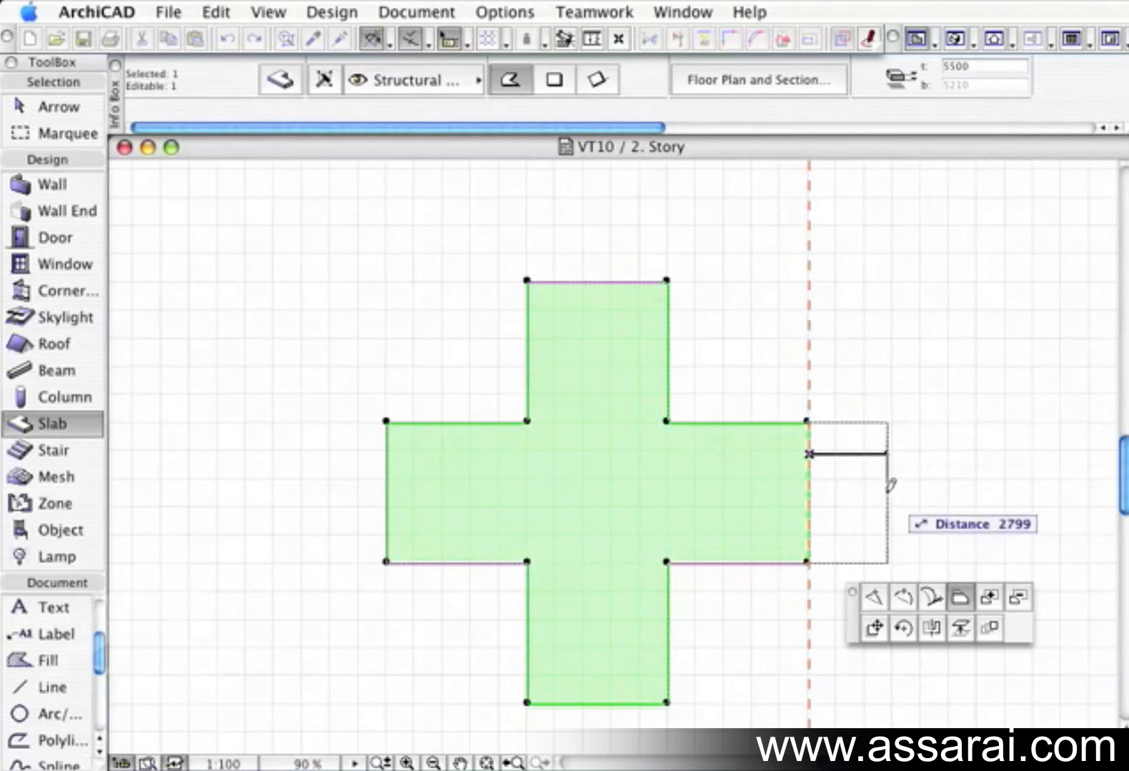
{"action": "left_click", "coordinate": [887, 504]}
{"action": "key", "text": "super+z"}
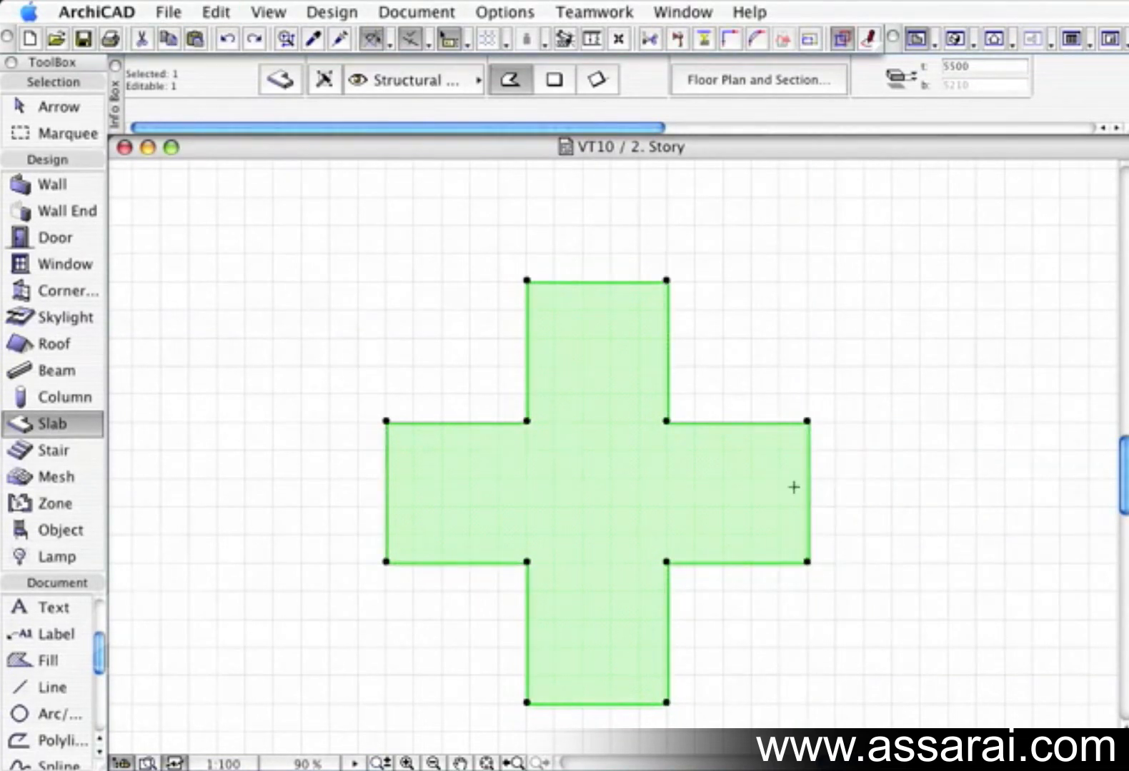
- Offset the end edge of the slab's right arm outward by exactly 600
{"action": "left_click", "coordinate": [809, 487]}
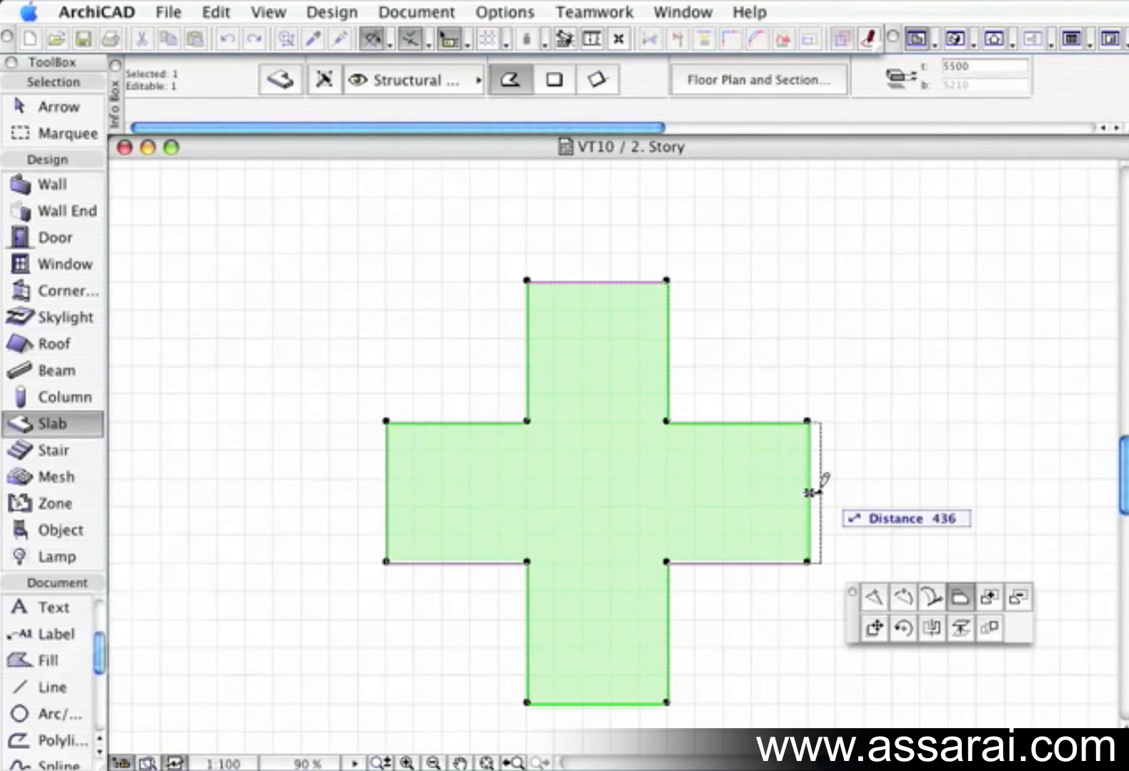
{"action": "type", "text": "600"}
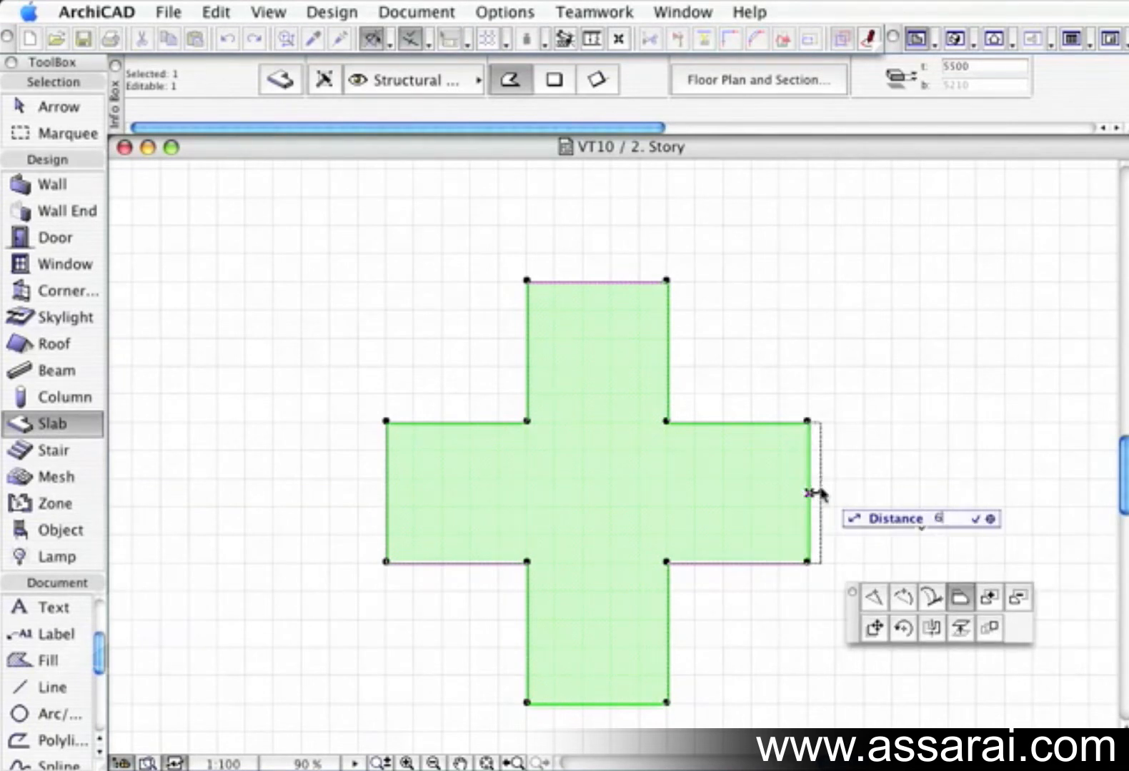
{"action": "key", "text": "Return"}
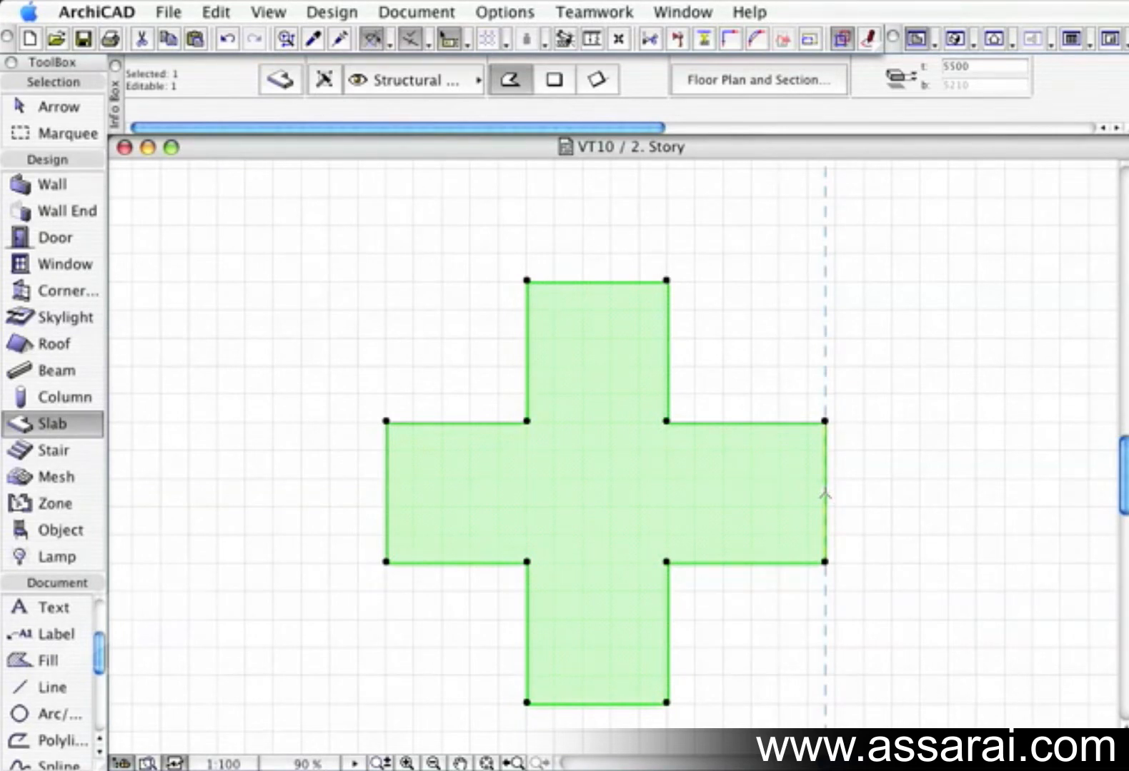
- Undo the 600 offset of the right arm's end edge
{"action": "key", "text": "super+z"}
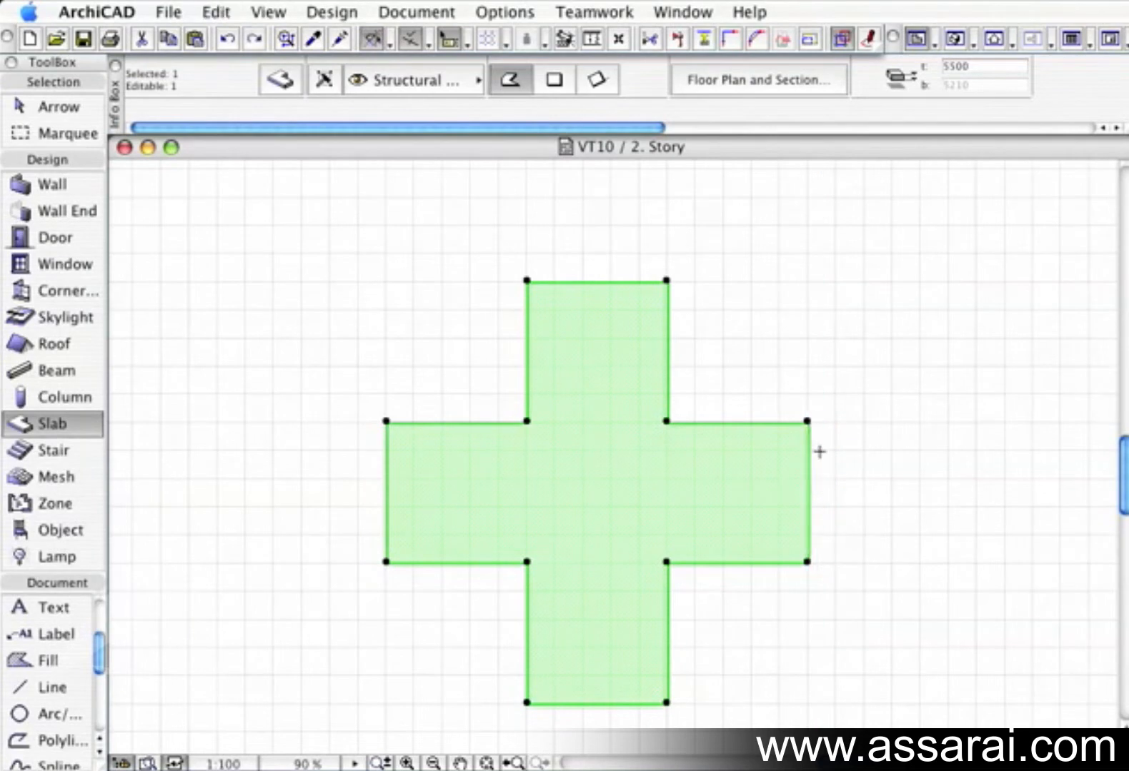
- Add an irregular nine-cornered polygon to the slab across the end edge of its right arm, and undo the addition
{"action": "left_click", "coordinate": [808, 485]}
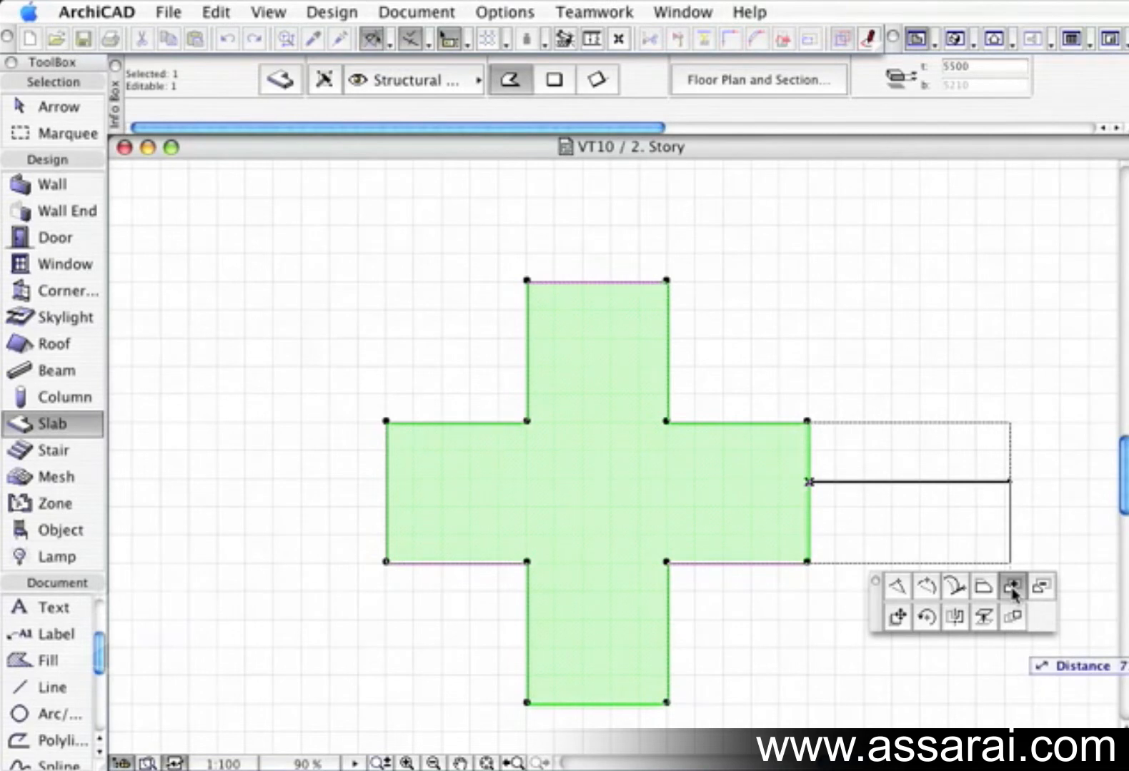
{"action": "left_click", "coordinate": [1012, 589]}
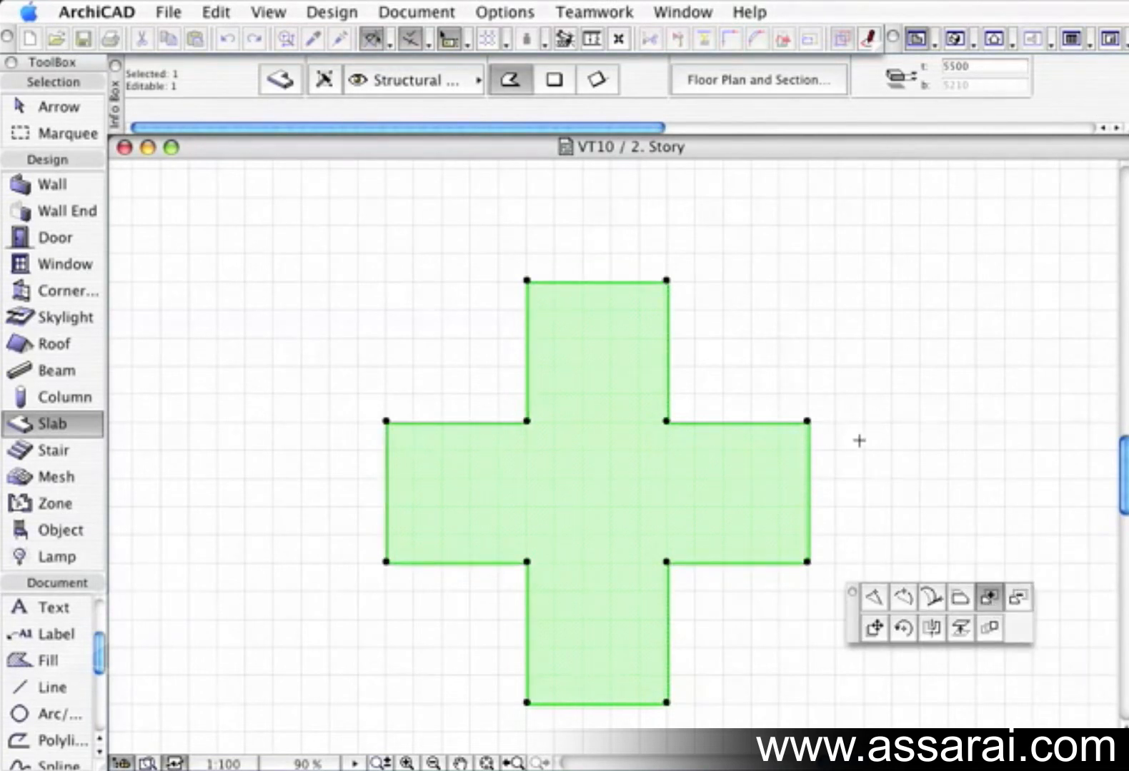
{"action": "left_click", "coordinate": [827, 453]}
{"action": "left_click", "coordinate": [988, 284]}
{"action": "left_click", "coordinate": [1073, 458]}
{"action": "left_click", "coordinate": [898, 504]}
{"action": "left_click", "coordinate": [817, 658]}
{"action": "left_click", "coordinate": [845, 555]}
{"action": "left_click", "coordinate": [911, 421]}
{"action": "left_click", "coordinate": [814, 513]}
{"action": "left_click", "coordinate": [697, 477]}
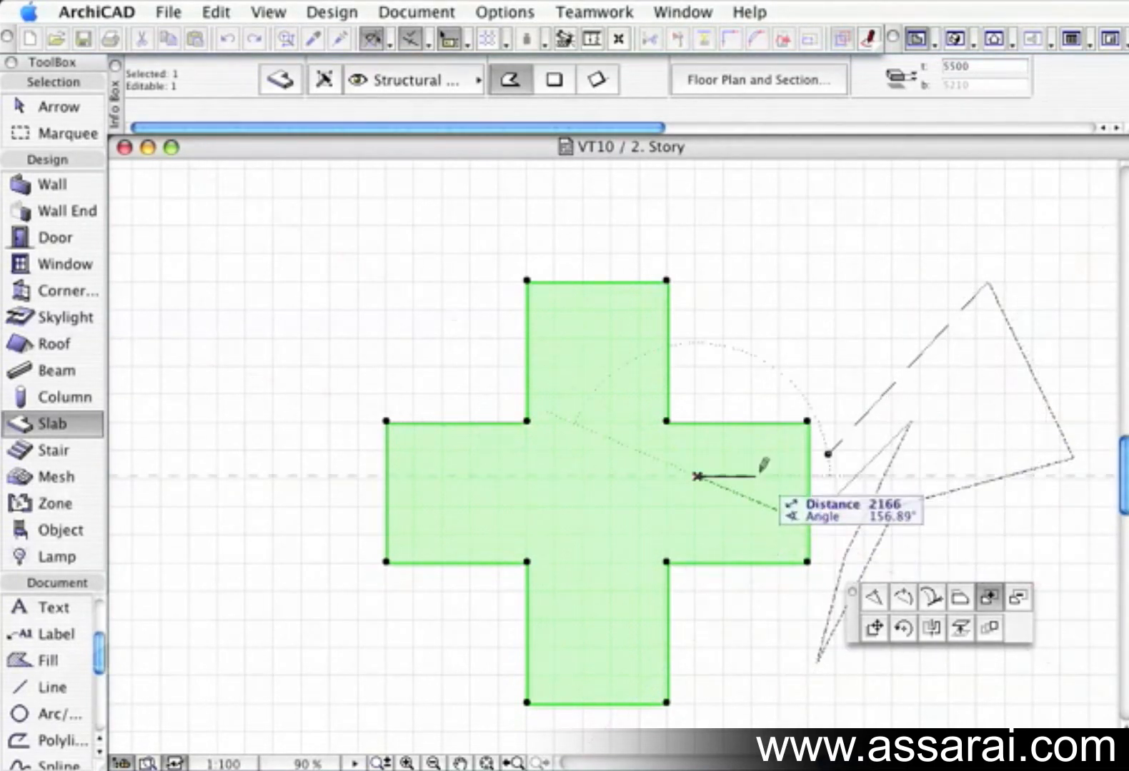
{"action": "left_click", "coordinate": [831, 449]}
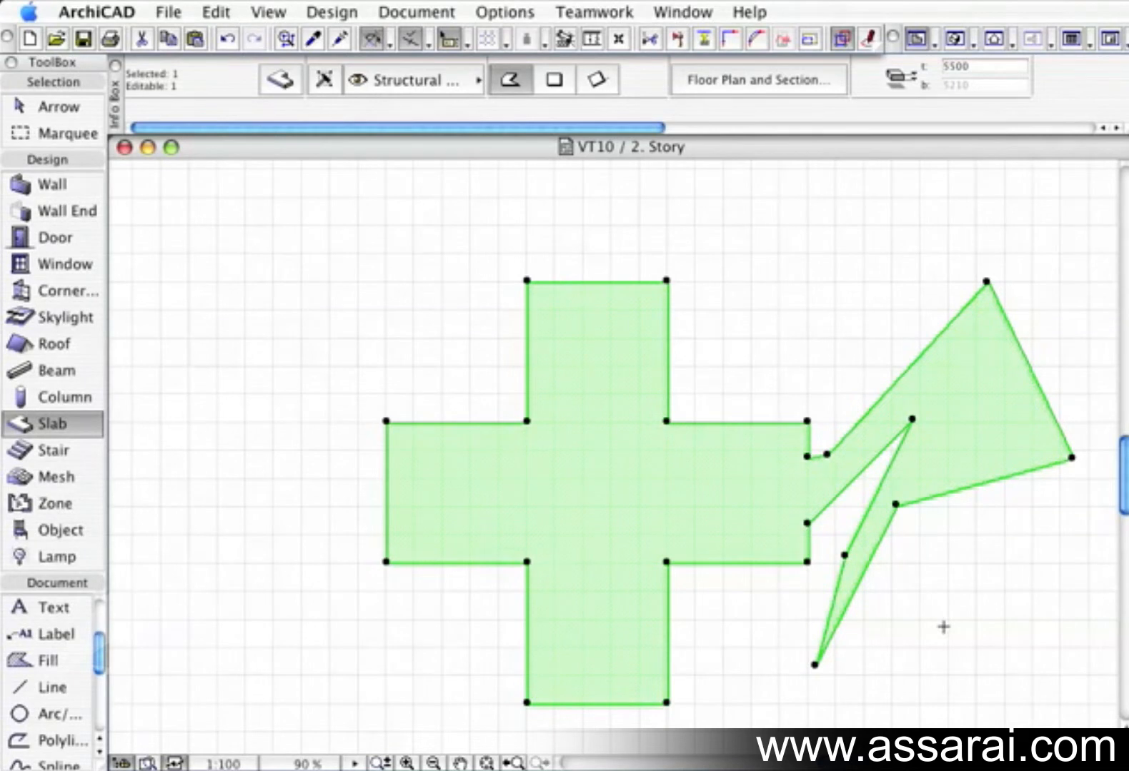
{"action": "key", "text": "super+z"}
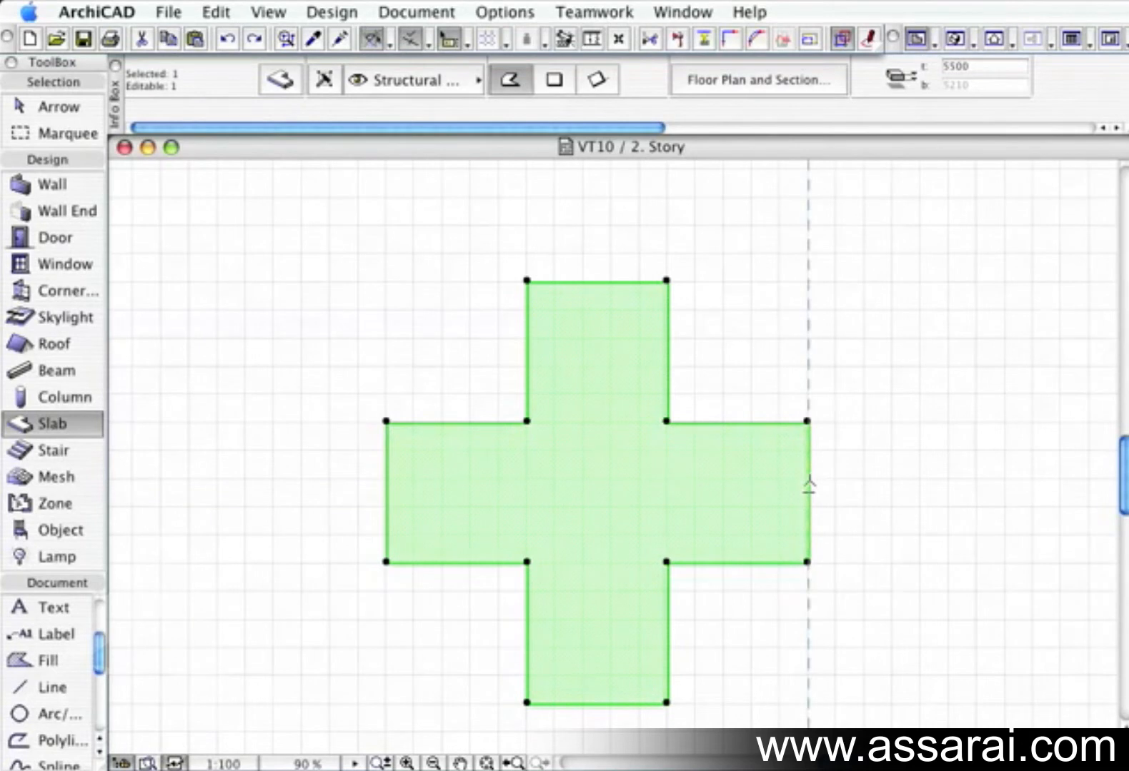
- Subtract an irregular branching polygon from the slab, cutting in through the right arm's end edge and reaching into all four arms
{"action": "left_click", "coordinate": [808, 486]}
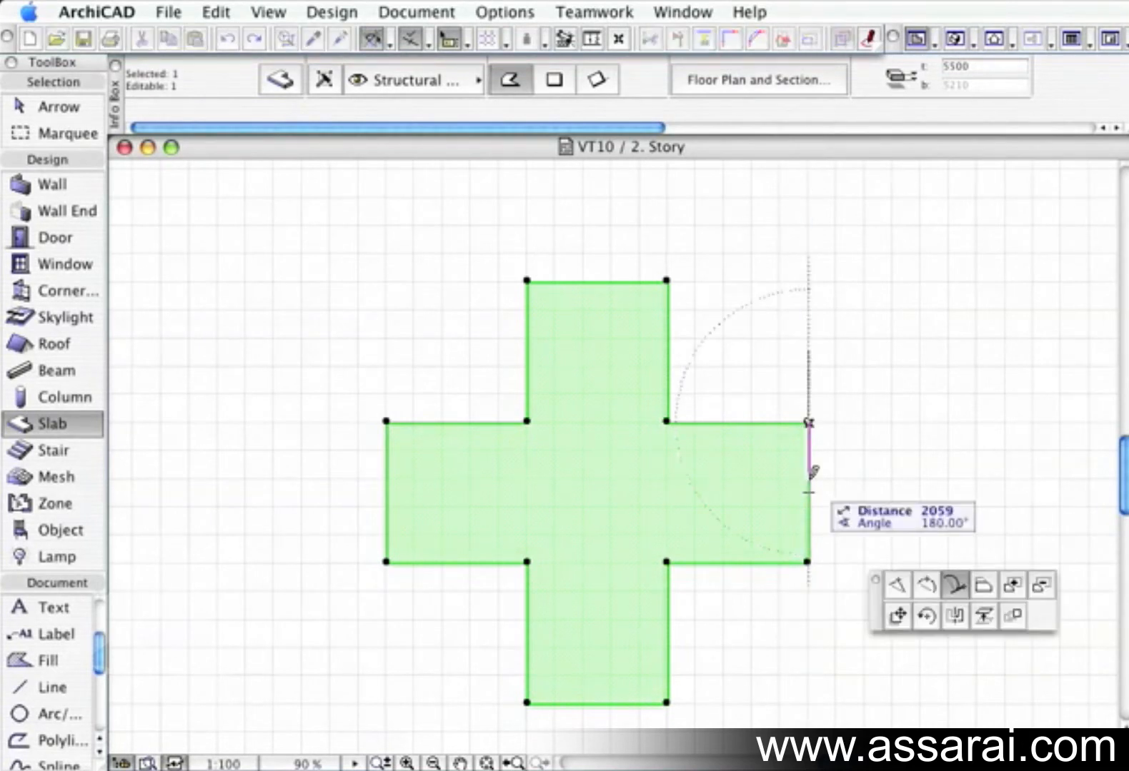
{"action": "left_click", "coordinate": [1045, 591]}
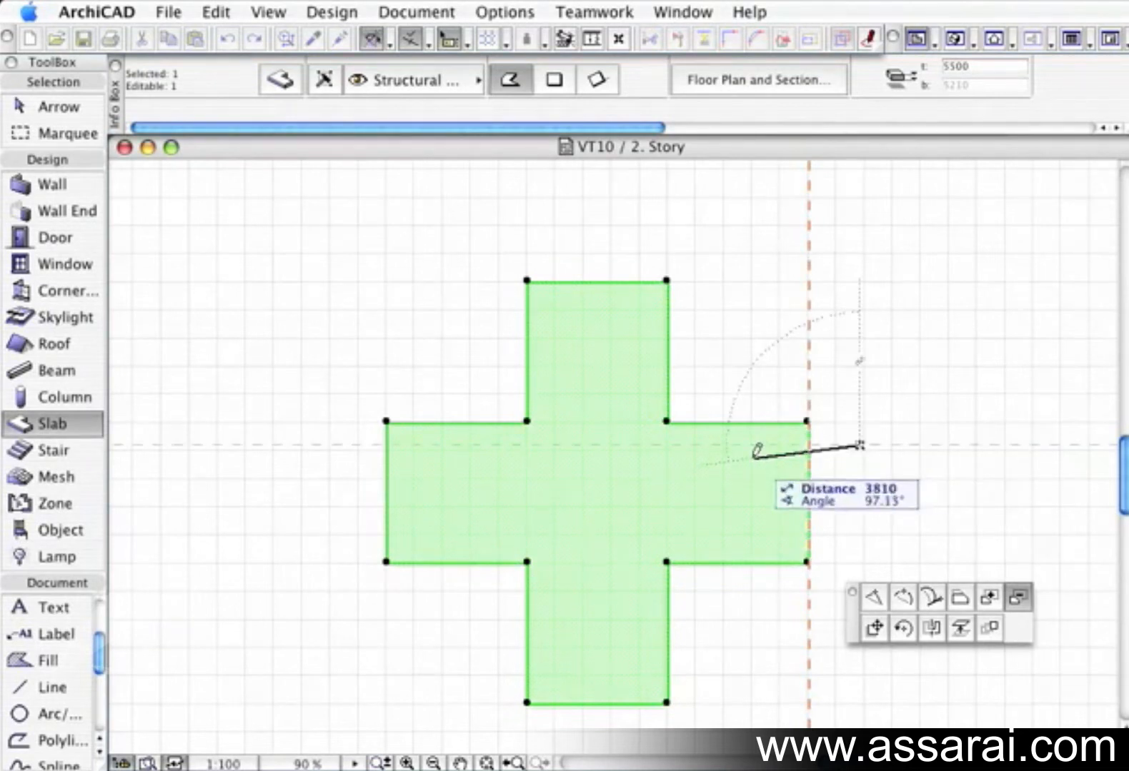
{"action": "left_click", "coordinate": [642, 455]}
{"action": "left_click", "coordinate": [629, 345]}
{"action": "left_click", "coordinate": [576, 360]}
{"action": "left_click", "coordinate": [576, 471]}
{"action": "left_click", "coordinate": [428, 471]}
{"action": "left_click", "coordinate": [421, 533]}
{"action": "left_click", "coordinate": [516, 502]}
{"action": "left_click", "coordinate": [552, 537]}
{"action": "left_click", "coordinate": [627, 524]}
{"action": "left_click", "coordinate": [578, 587]}
{"action": "left_click", "coordinate": [567, 633]}
{"action": "left_click", "coordinate": [607, 657]}
{"action": "left_click", "coordinate": [628, 620]}
{"action": "left_click", "coordinate": [630, 575]}
{"action": "left_click", "coordinate": [681, 523]}
{"action": "left_click", "coordinate": [871, 551]}
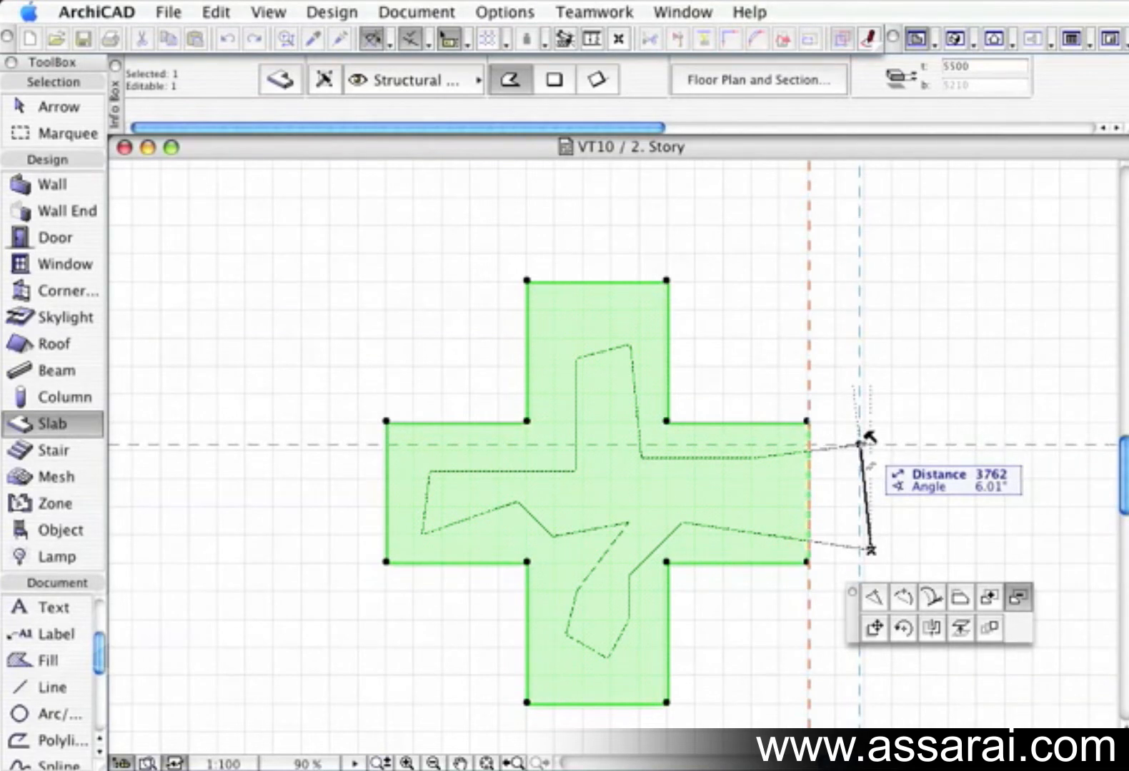
{"action": "left_click", "coordinate": [862, 443]}
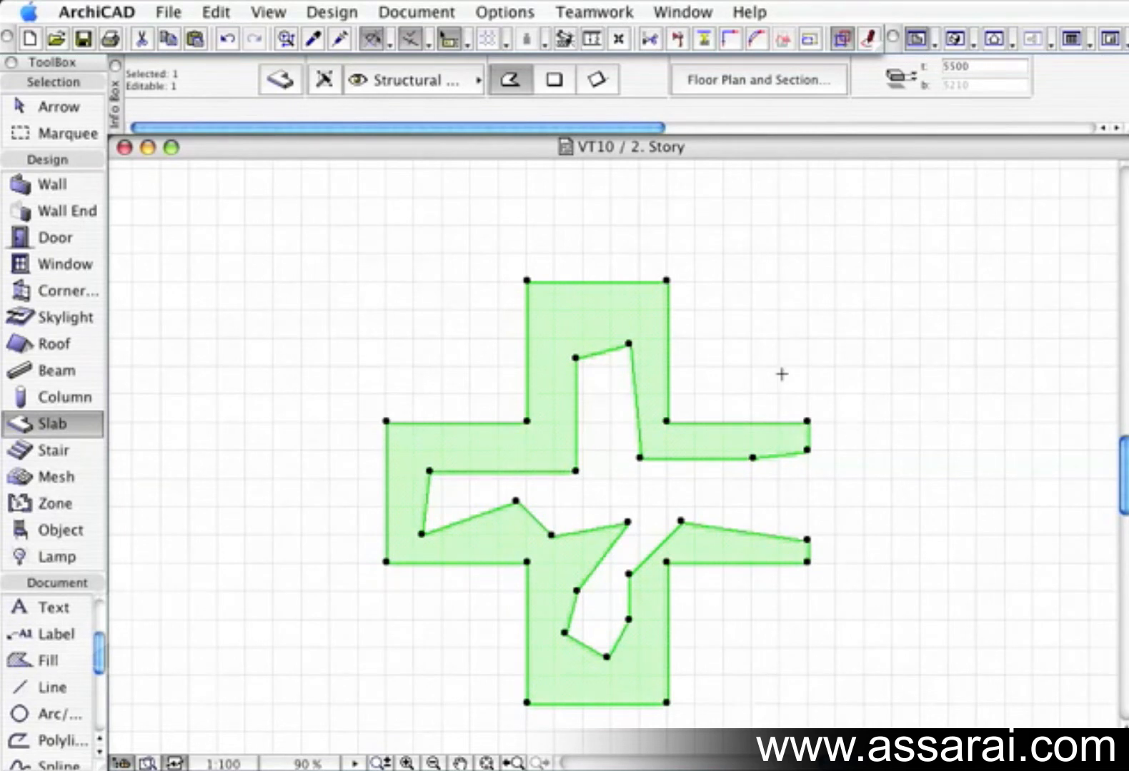
- Inspect the cut slab in 3D from a lower angle, return to the floor plan and undo the subtraction
{"action": "left_click", "coordinate": [956, 38]}
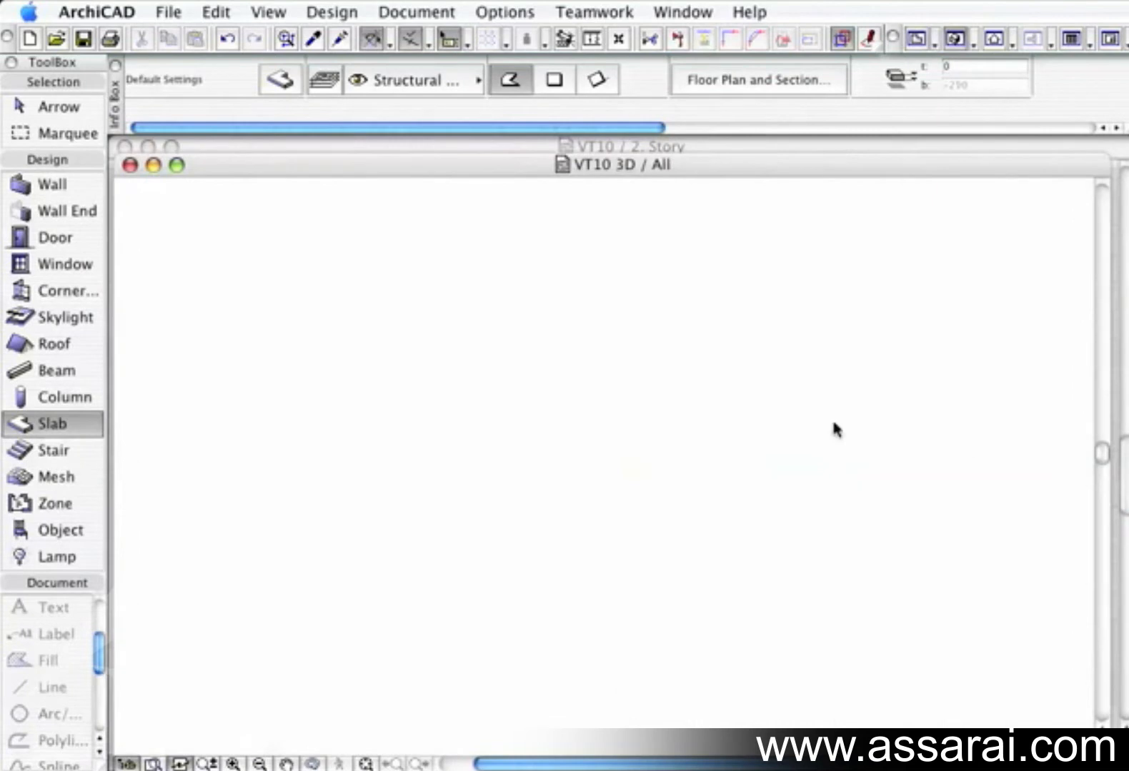
{"action": "left_click", "coordinate": [373, 762]}
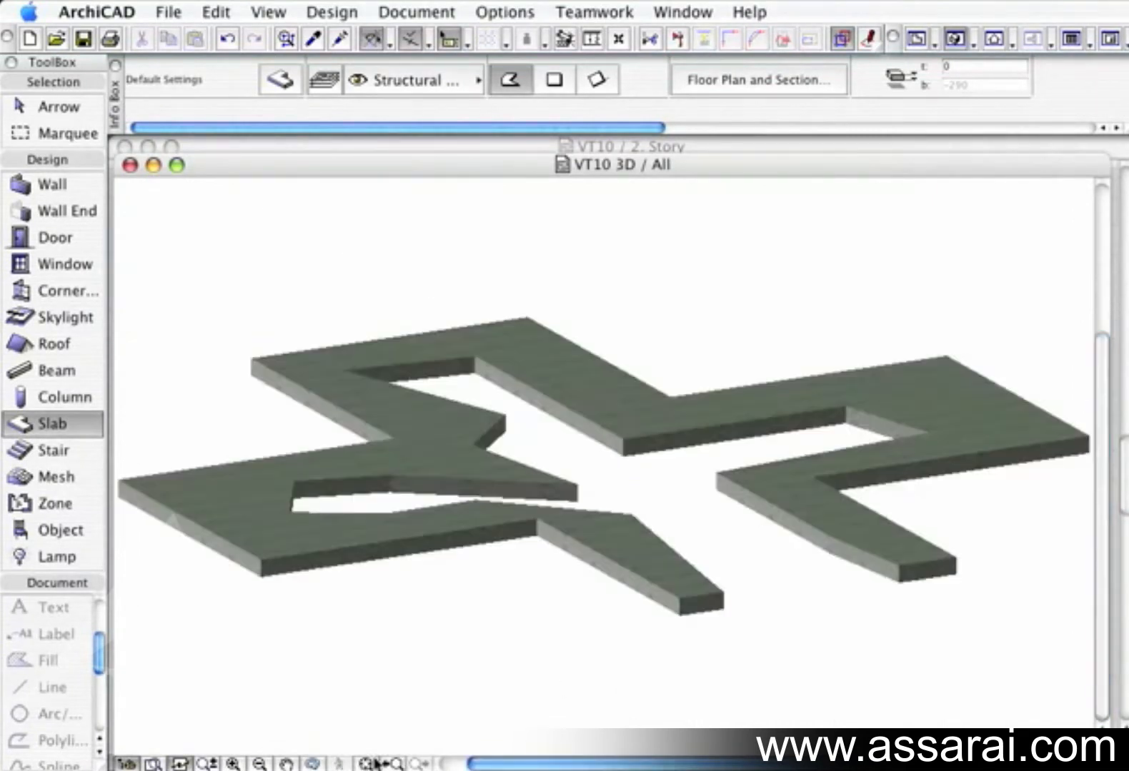
{"action": "middle_click_drag", "start_coordinate": [552, 496], "coordinate": [615, 483], "text": "shift"}
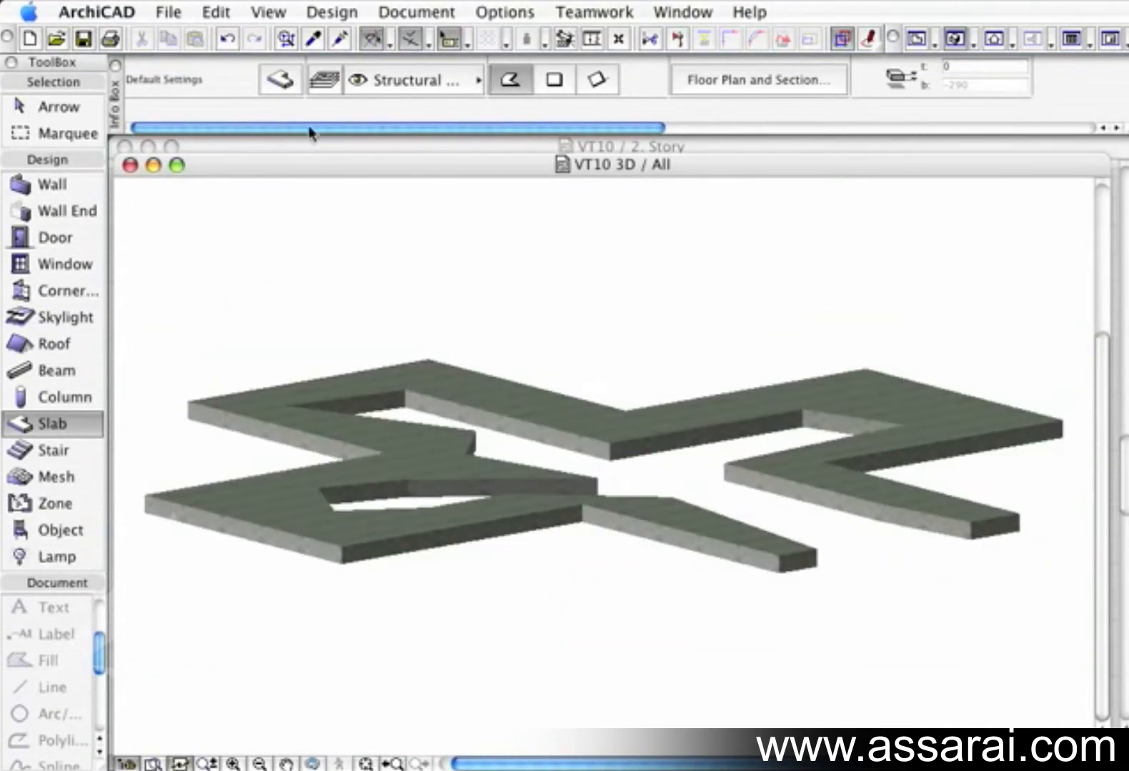
{"action": "left_click", "coordinate": [130, 165]}
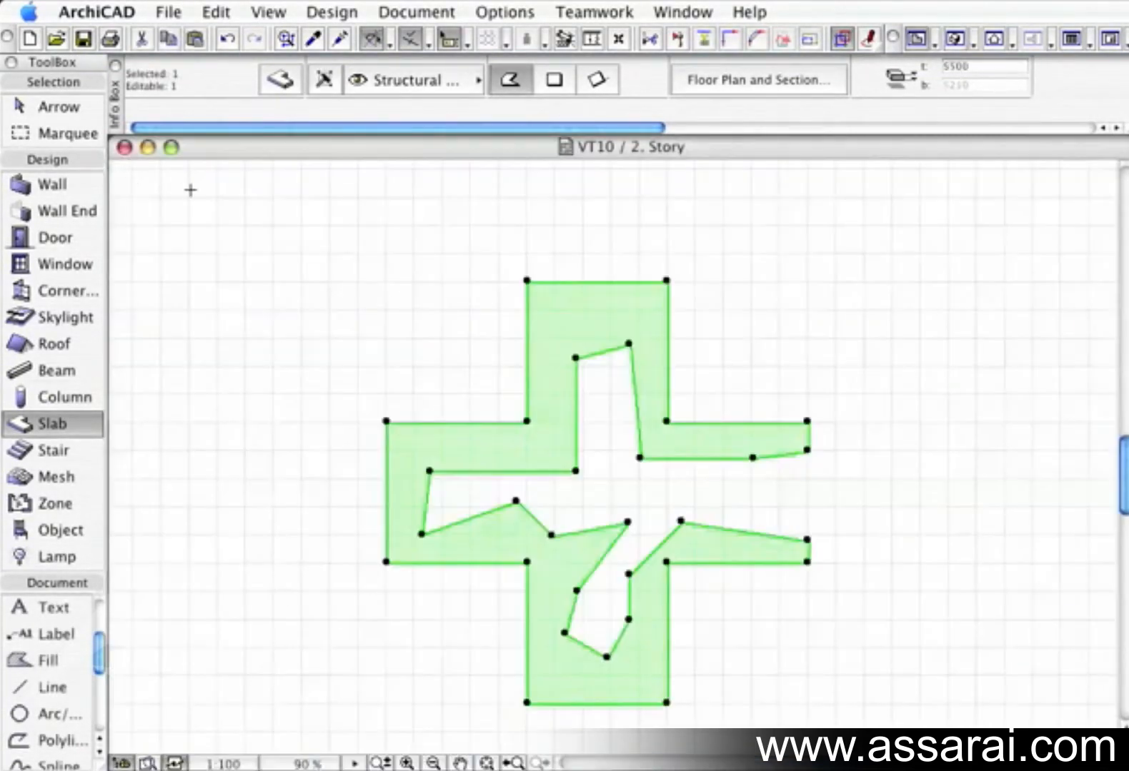
{"action": "key", "text": "super+z"}
- Reselect the slab with the Slab tool active and cut an irregular five-cornered hole in its centre
{"action": "key", "text": "c"}
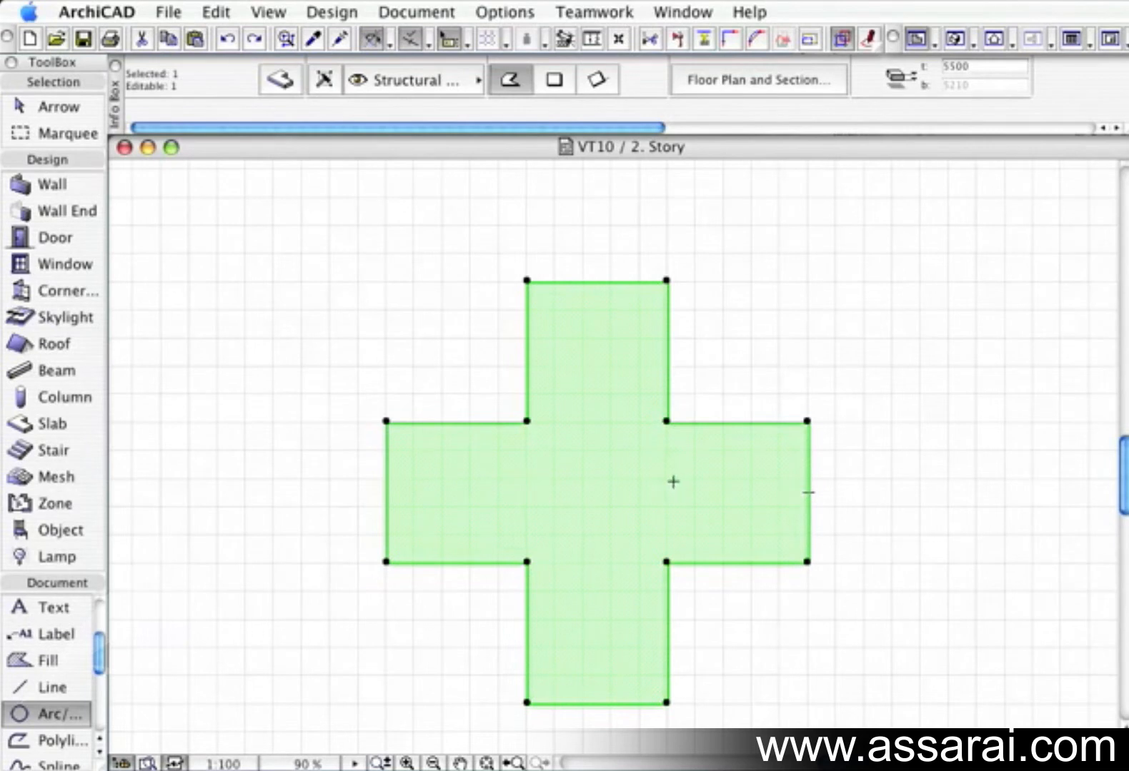
{"action": "key", "text": "Escape"}
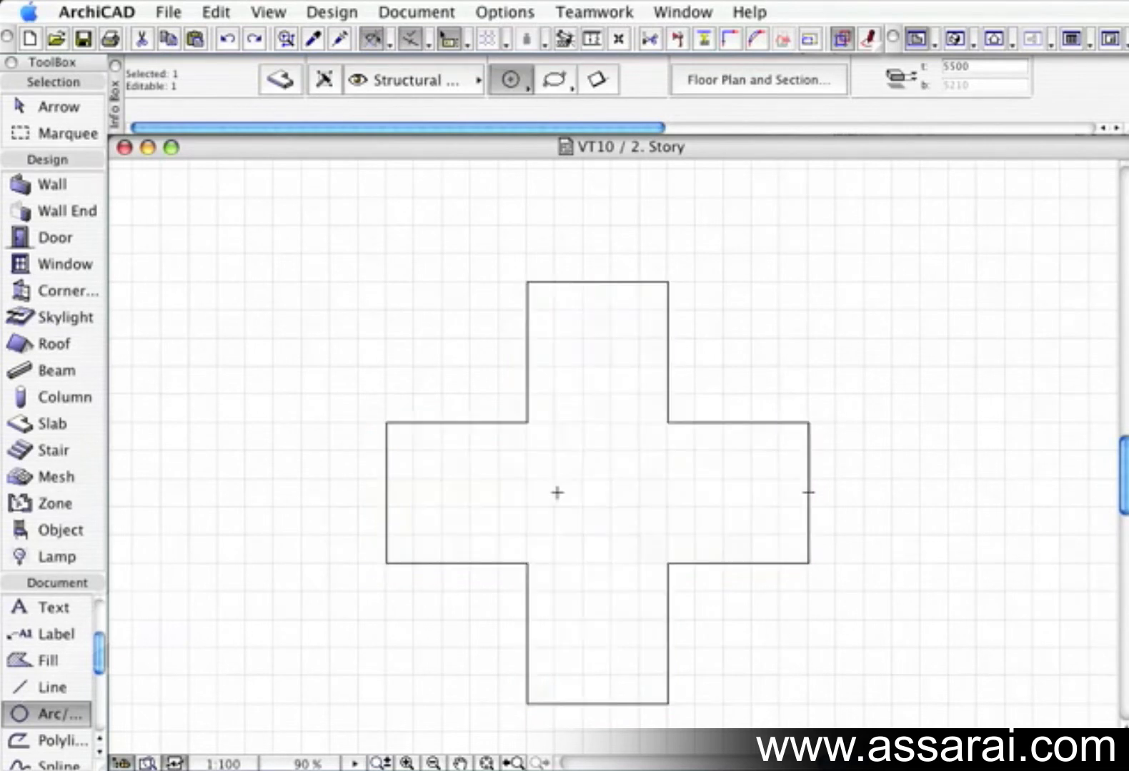
{"action": "left_click", "coordinate": [635, 457], "text": "shift"}
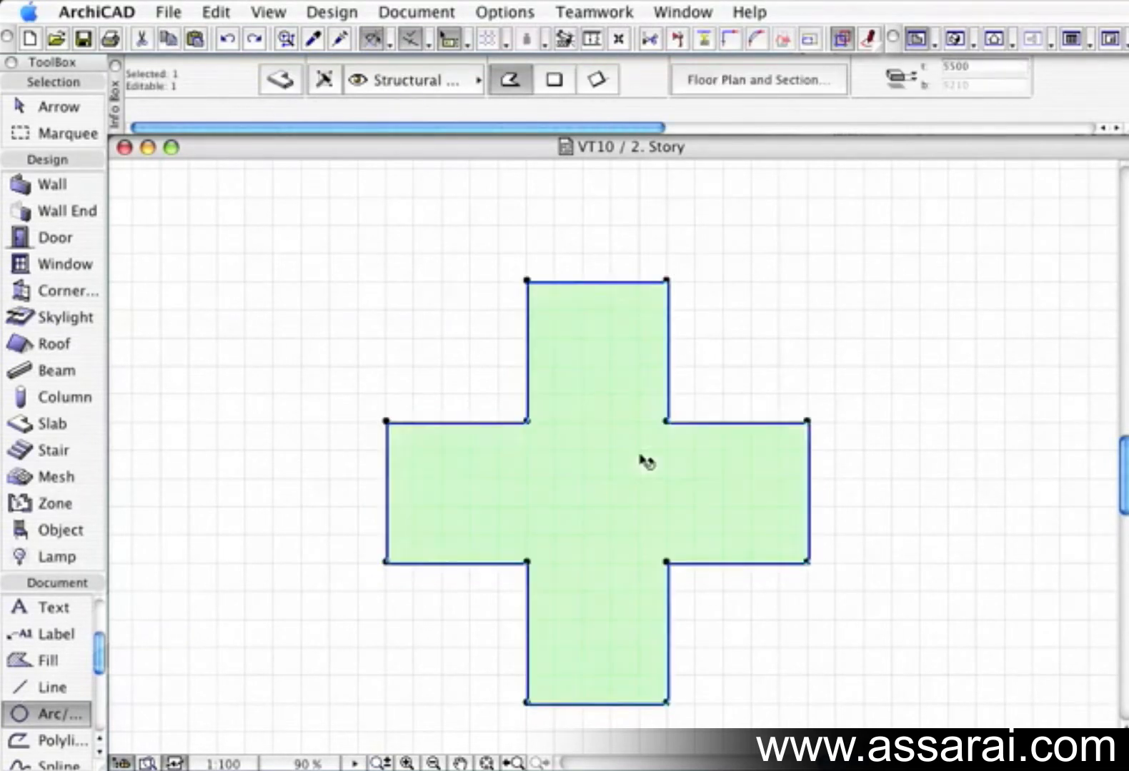
{"action": "left_click", "coordinate": [70, 426]}
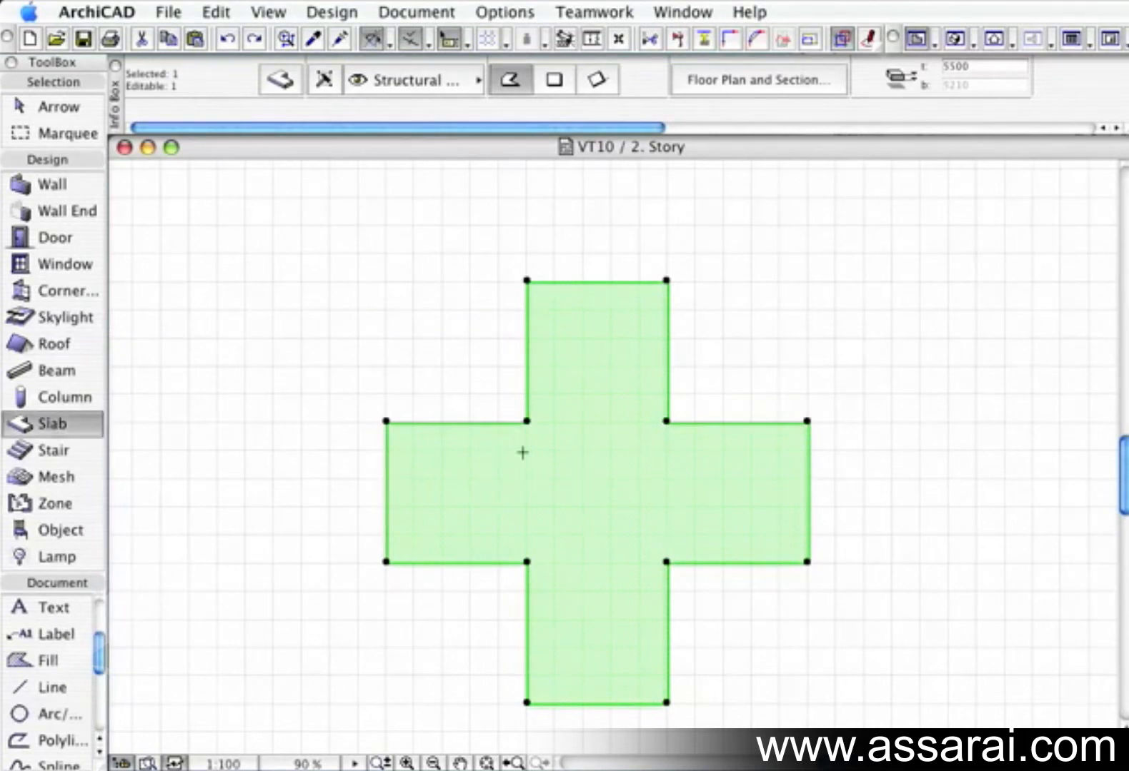
{"action": "left_click", "coordinate": [545, 492]}
{"action": "left_click", "coordinate": [594, 433]}
{"action": "left_click", "coordinate": [641, 481]}
{"action": "left_click", "coordinate": [597, 561]}
{"action": "left_click", "coordinate": [560, 535]}
{"action": "left_click", "coordinate": [545, 491]}
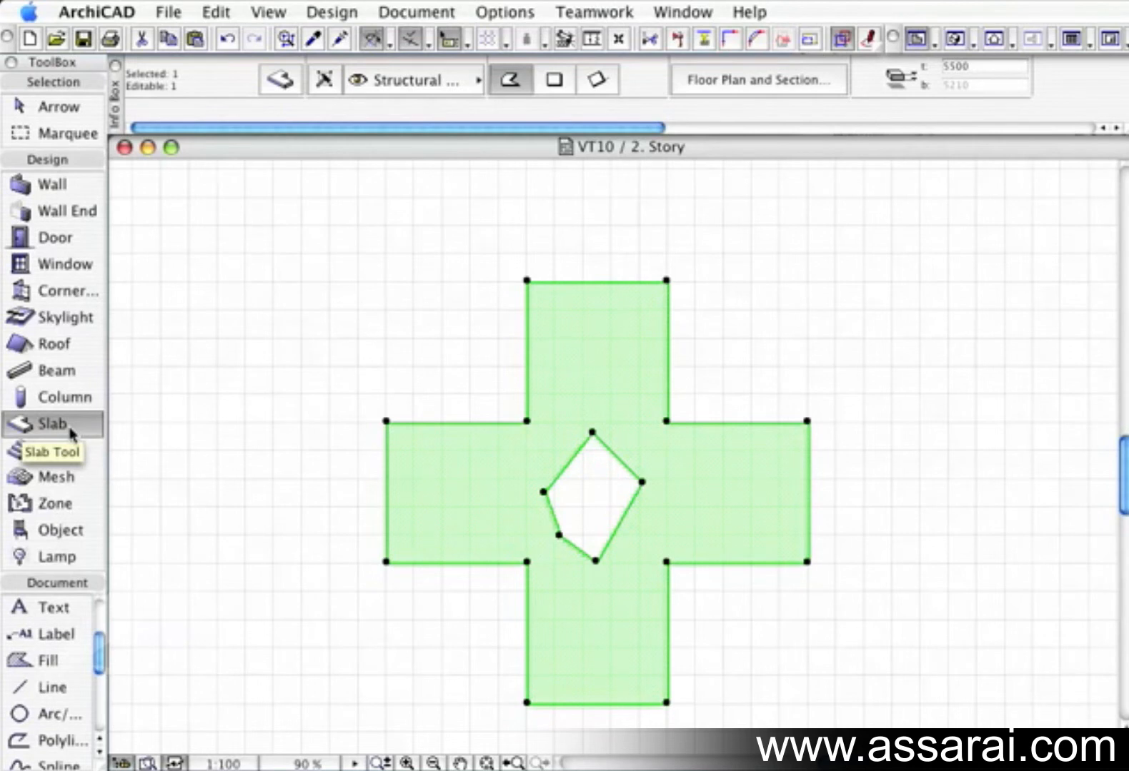
- Cut a second hole in the slab's right arm, with straight edges and a curved end beside the central hole
{"action": "left_click", "coordinate": [672, 482]}
{"action": "left_click", "coordinate": [743, 460]}
{"action": "left_click", "coordinate": [750, 492]}
{"action": "left_click", "coordinate": [687, 529]}
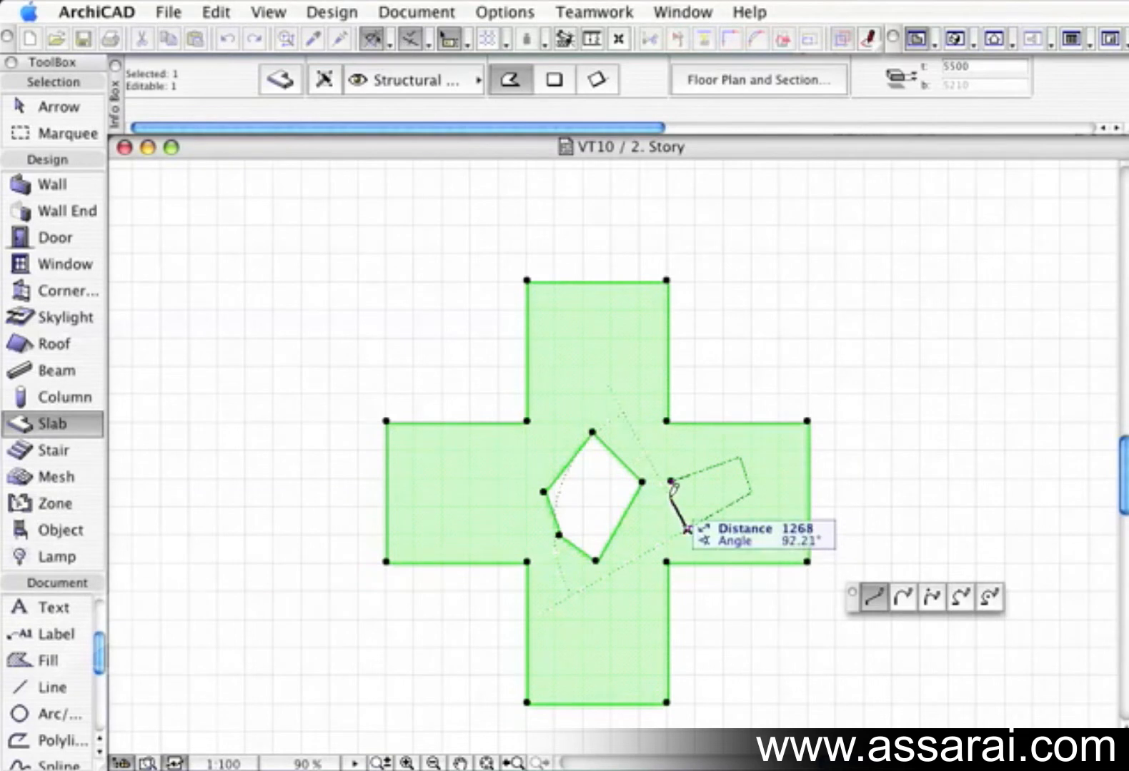
{"action": "left_click", "coordinate": [903, 597]}
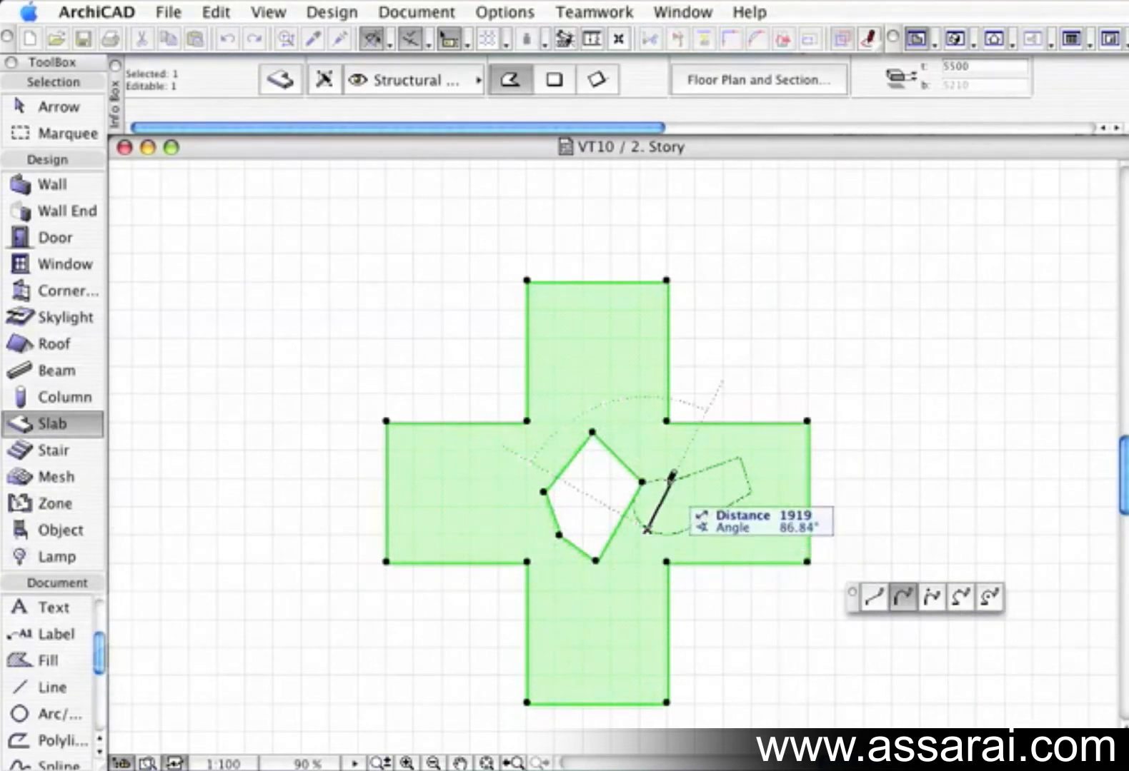
{"action": "left_click", "coordinate": [647, 529]}
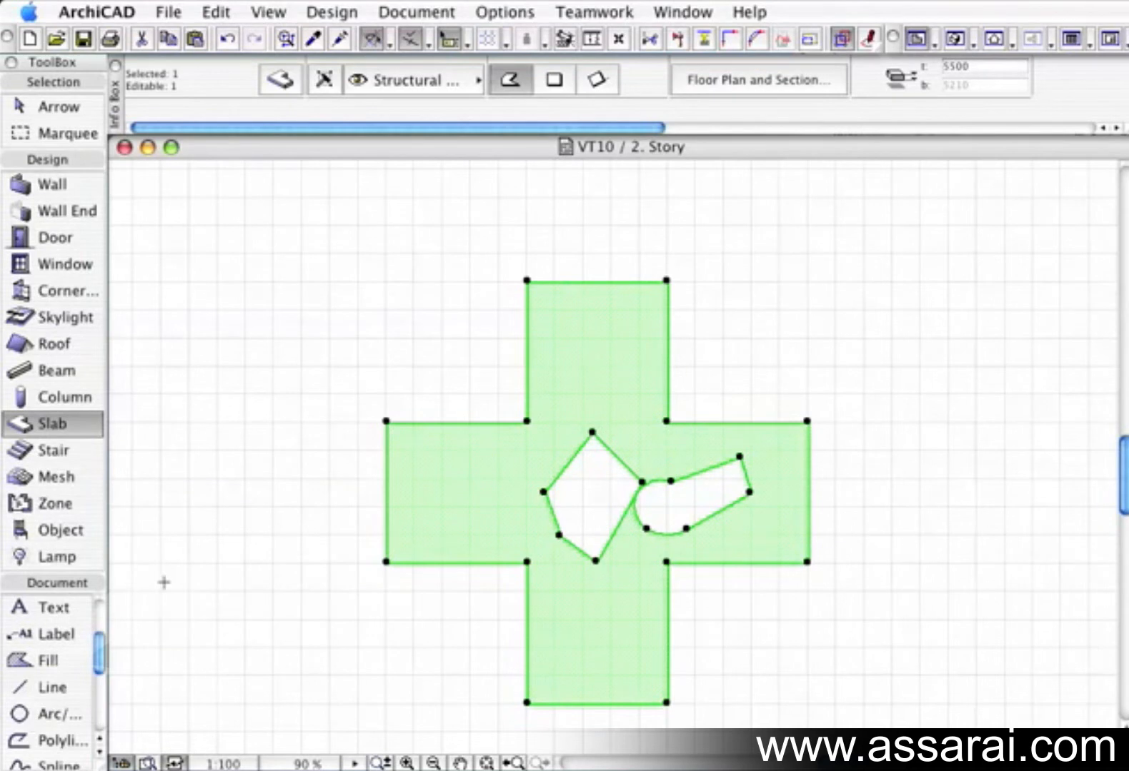
- Deselect the slab and draw a circle inside its upper arm
{"action": "key", "text": "Escape"}
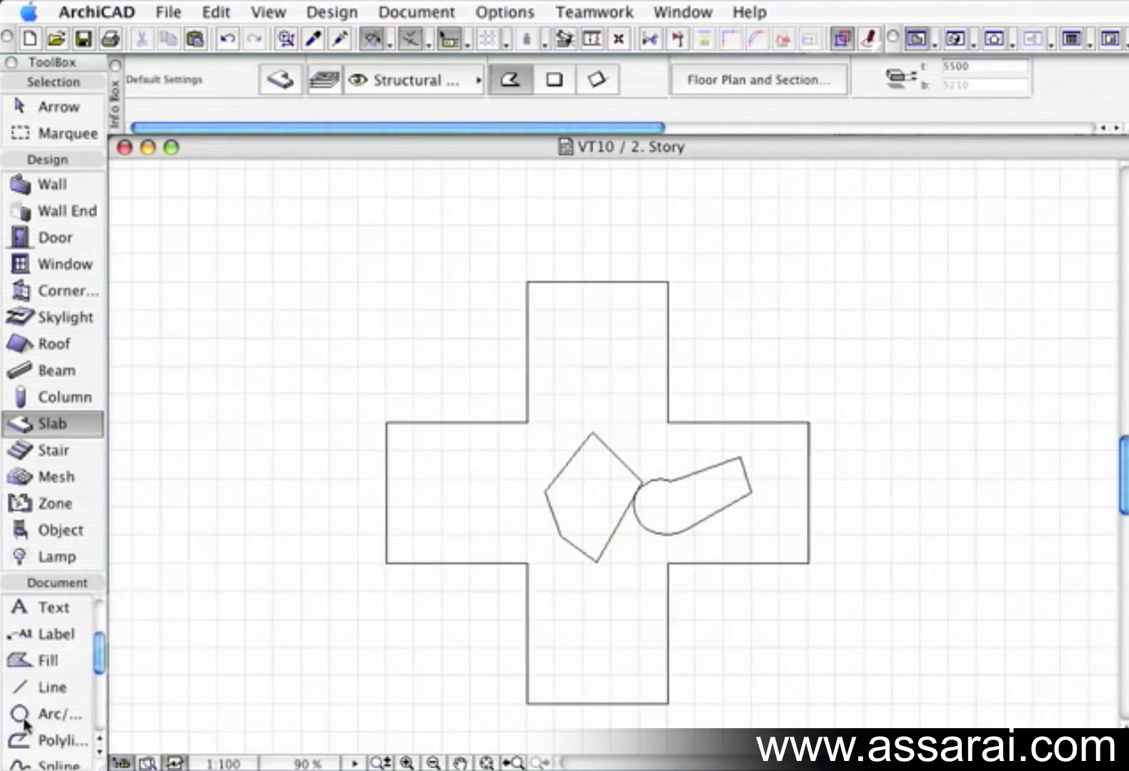
{"action": "left_click", "coordinate": [47, 716]}
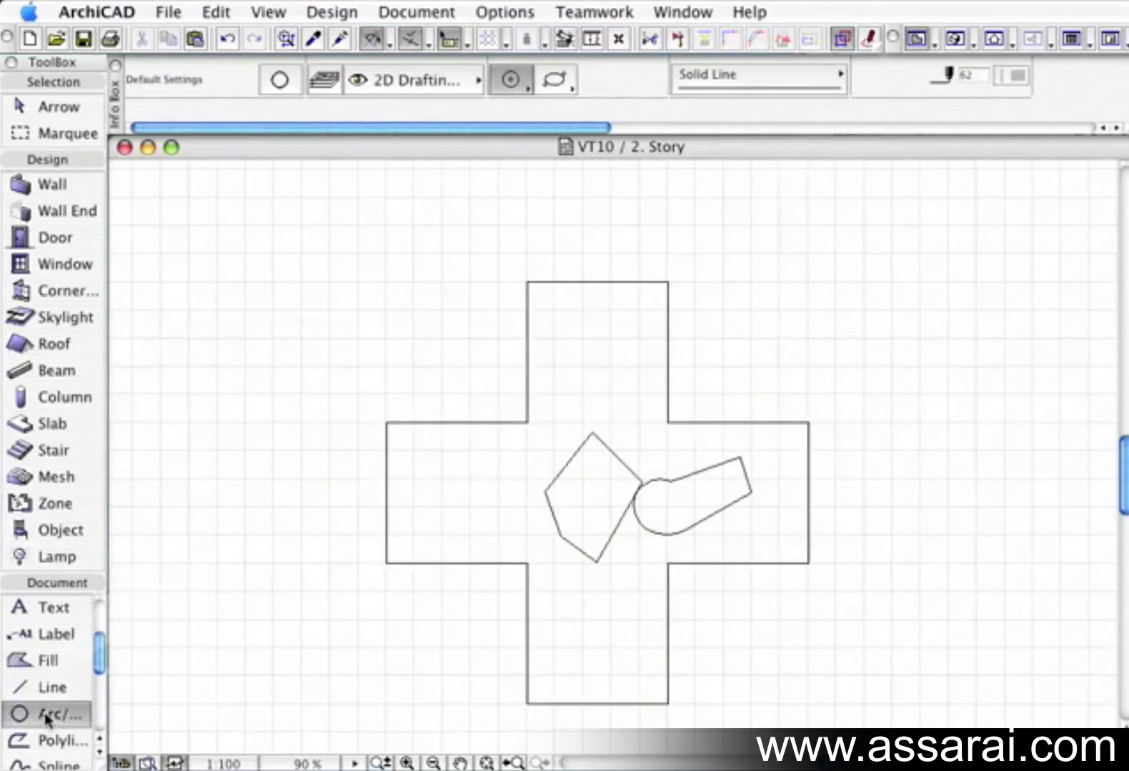
{"action": "left_click", "coordinate": [604, 375]}
{"action": "left_click", "coordinate": [580, 342]}
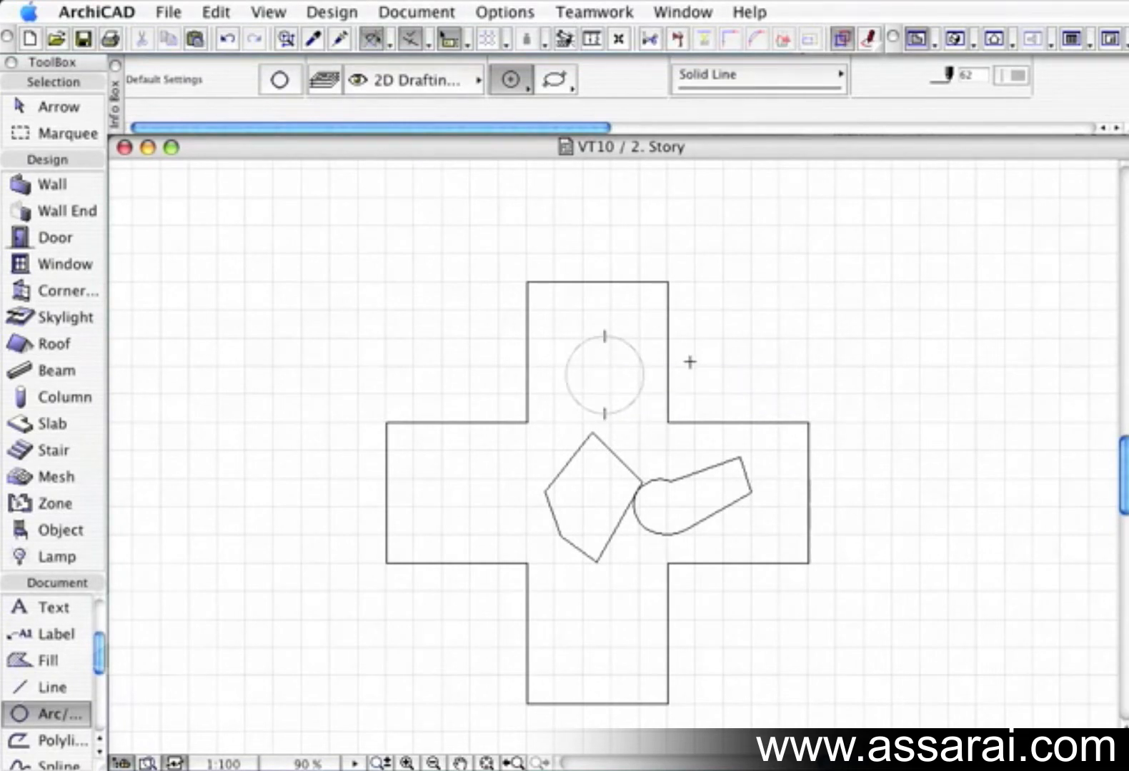
- Examine the two polygonal holes in 3D from a higher angle and return to the floor plan
{"action": "left_click", "coordinate": [957, 38]}
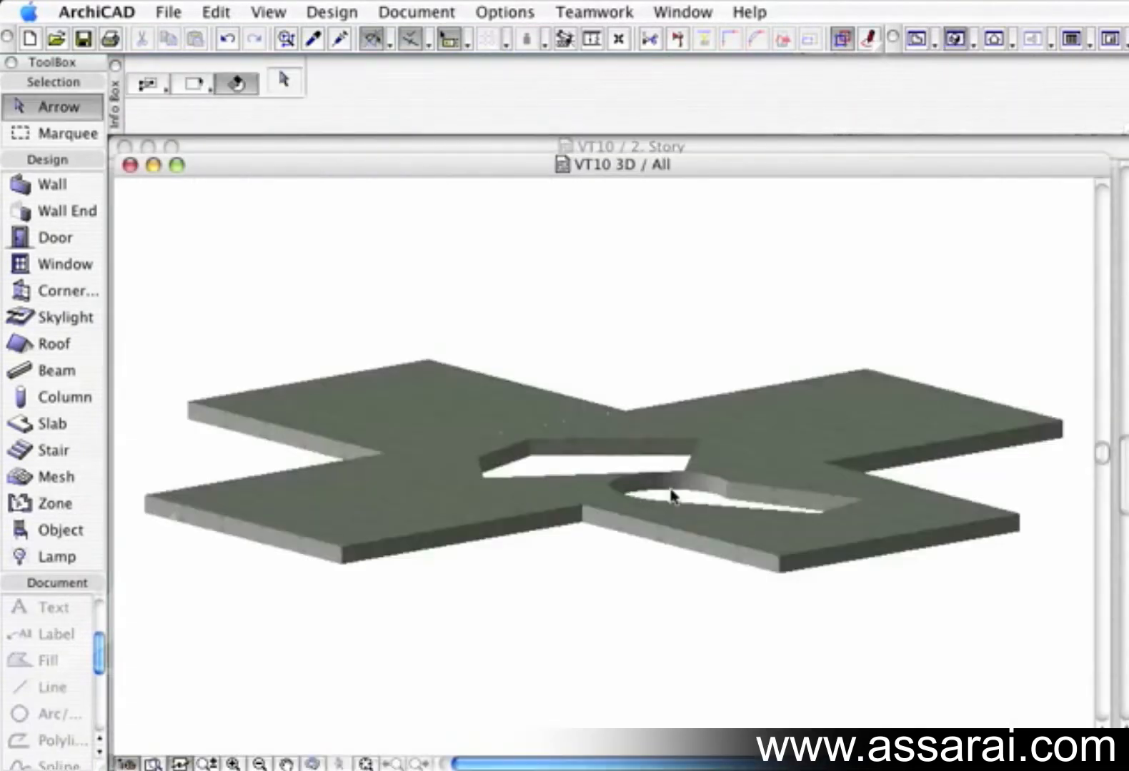
{"action": "left_click_drag", "start_coordinate": [632, 429], "coordinate": [613, 470]}
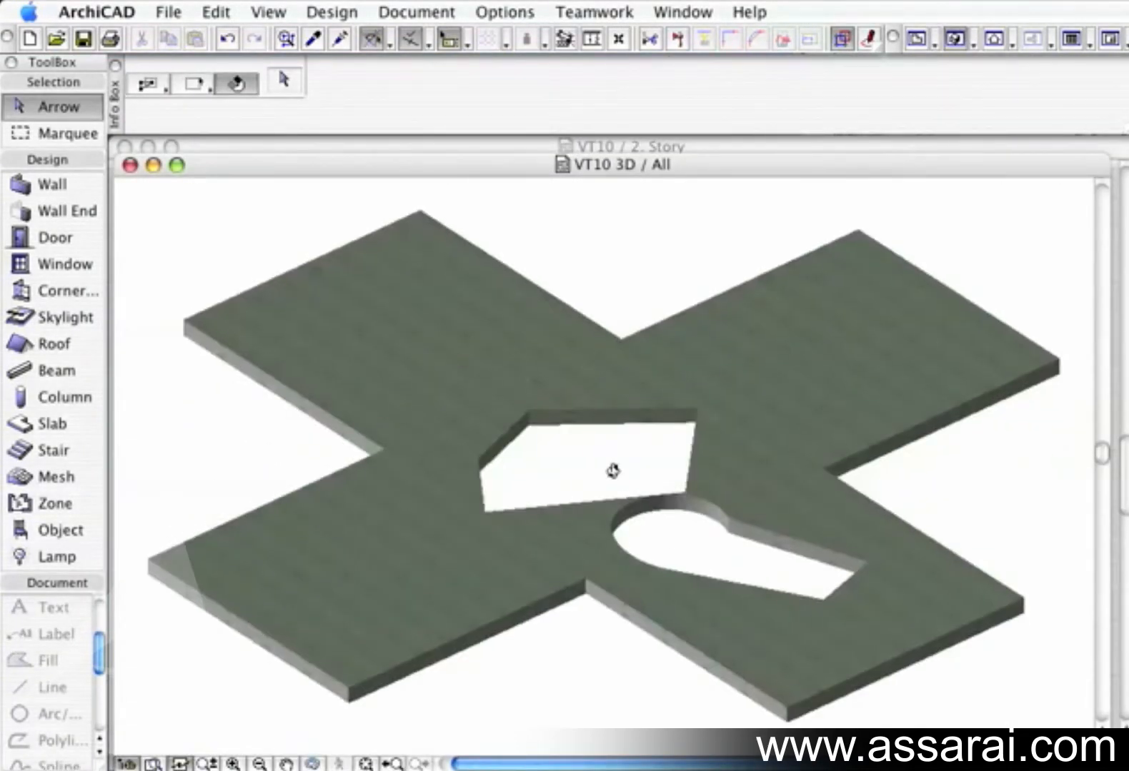
{"action": "left_click", "coordinate": [129, 165]}
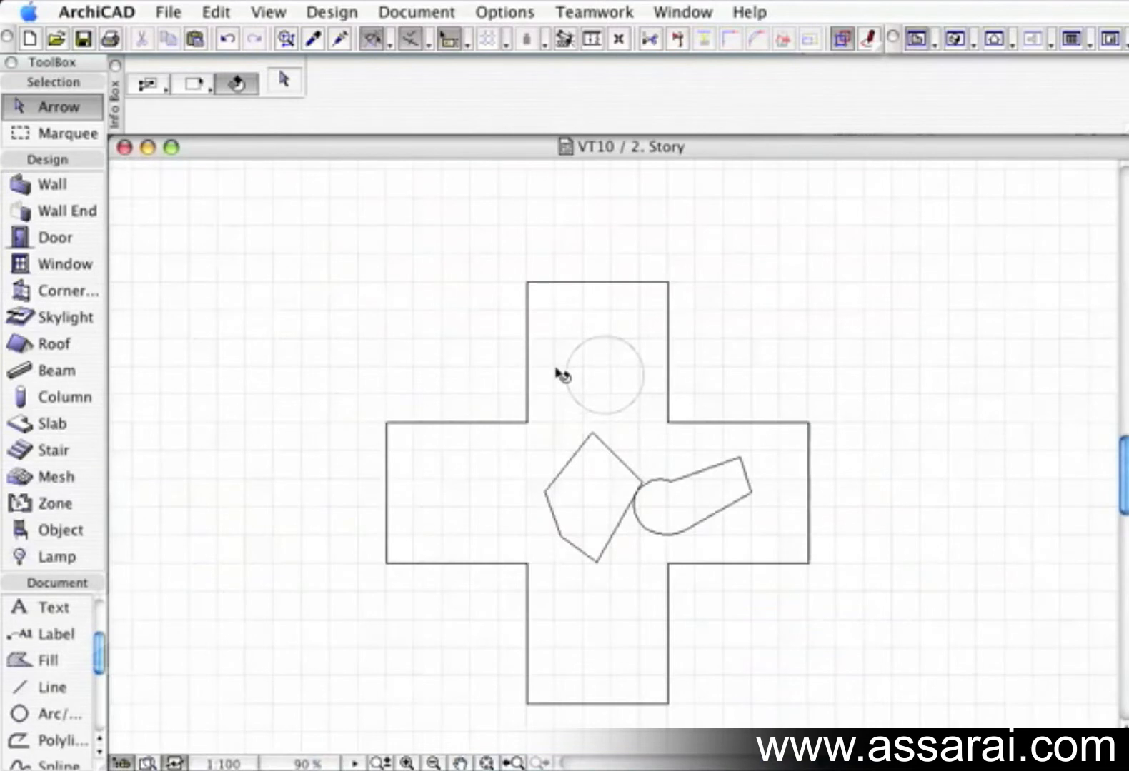
- Select the slab and cut a round hole in its upper arm by tracing the circle with the Magic Wand
{"action": "left_click", "coordinate": [61, 426]}
{"action": "key", "text": "space"}
{"action": "left_click", "coordinate": [660, 326]}
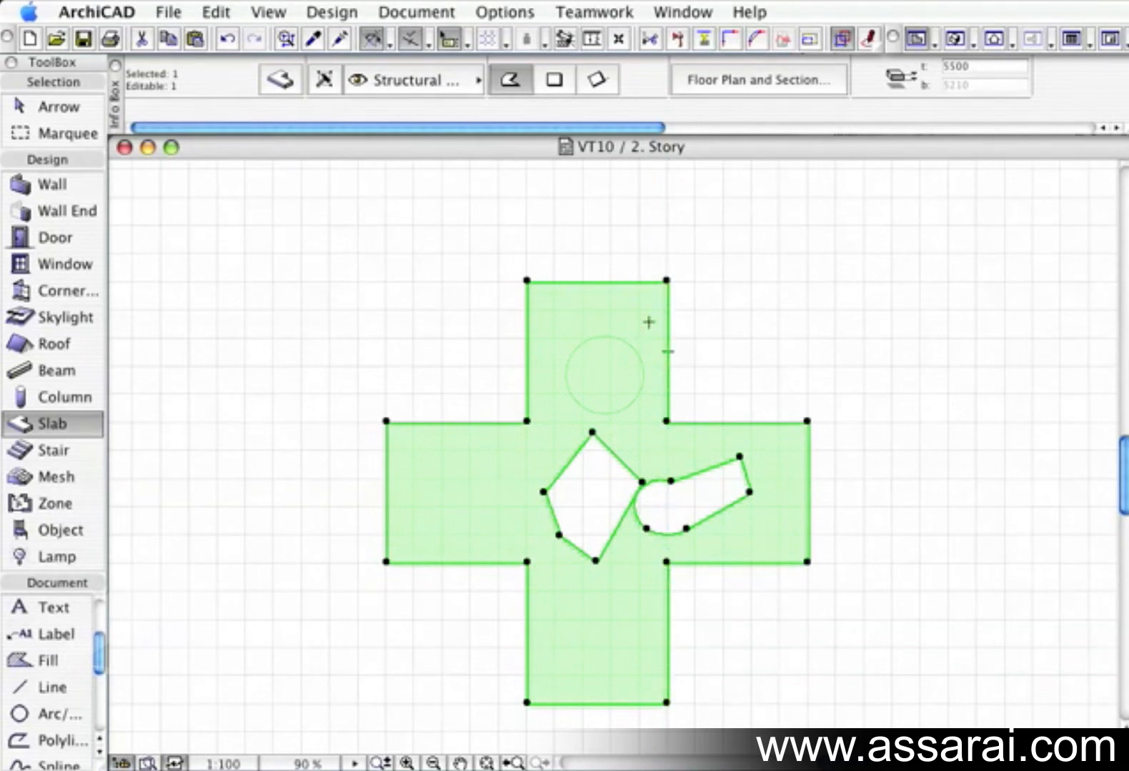
{"action": "key", "text": "space"}
{"action": "left_click", "coordinate": [624, 342]}
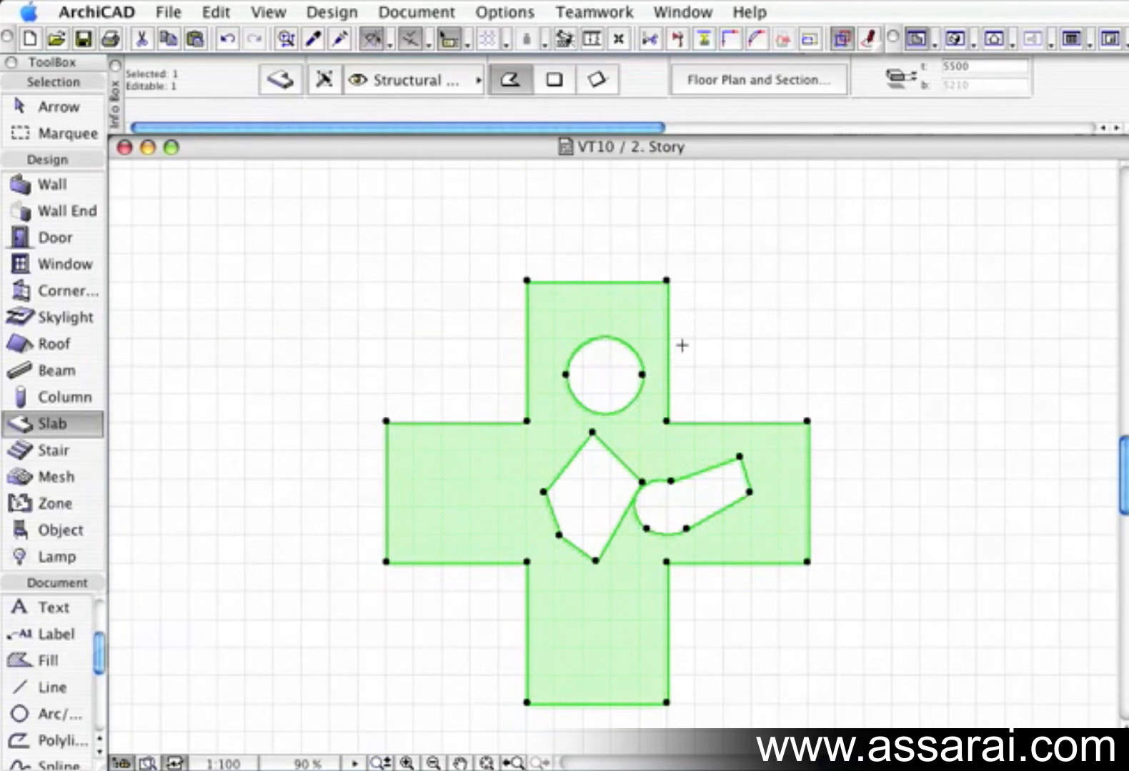
- Deselect the slab, view its three holes in 3D and return to the floor plan
{"action": "key", "text": "Escape"}
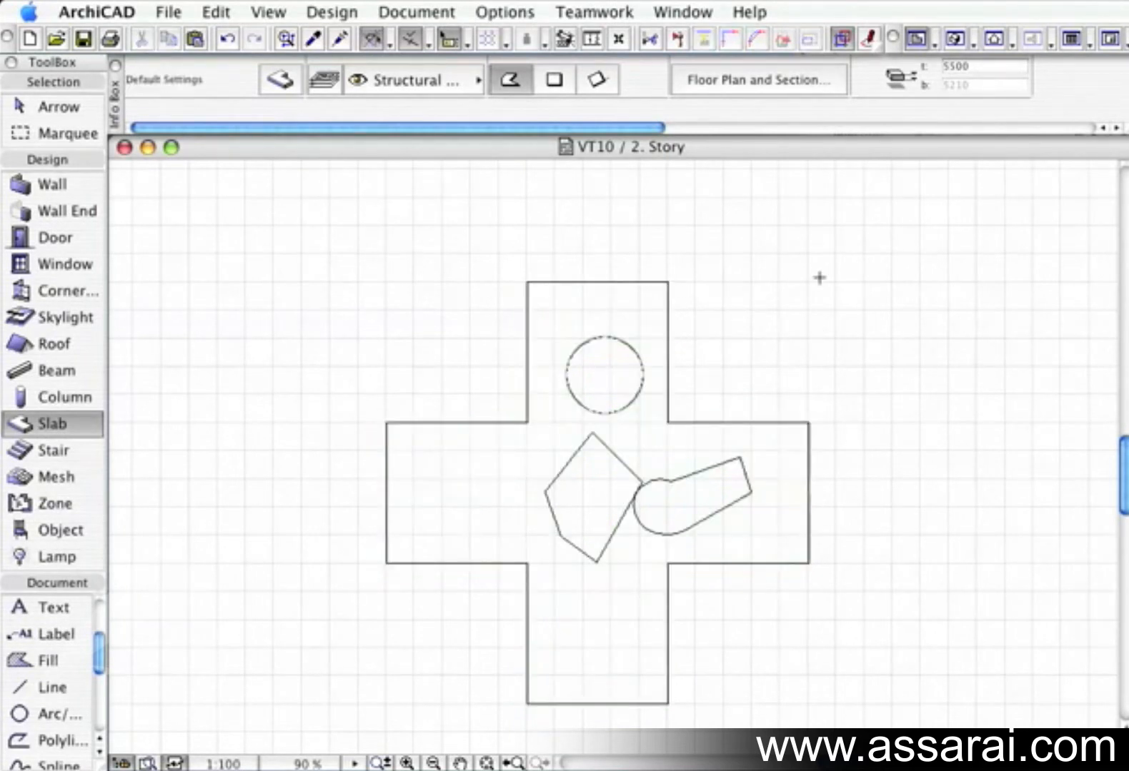
{"action": "left_click", "coordinate": [955, 38]}
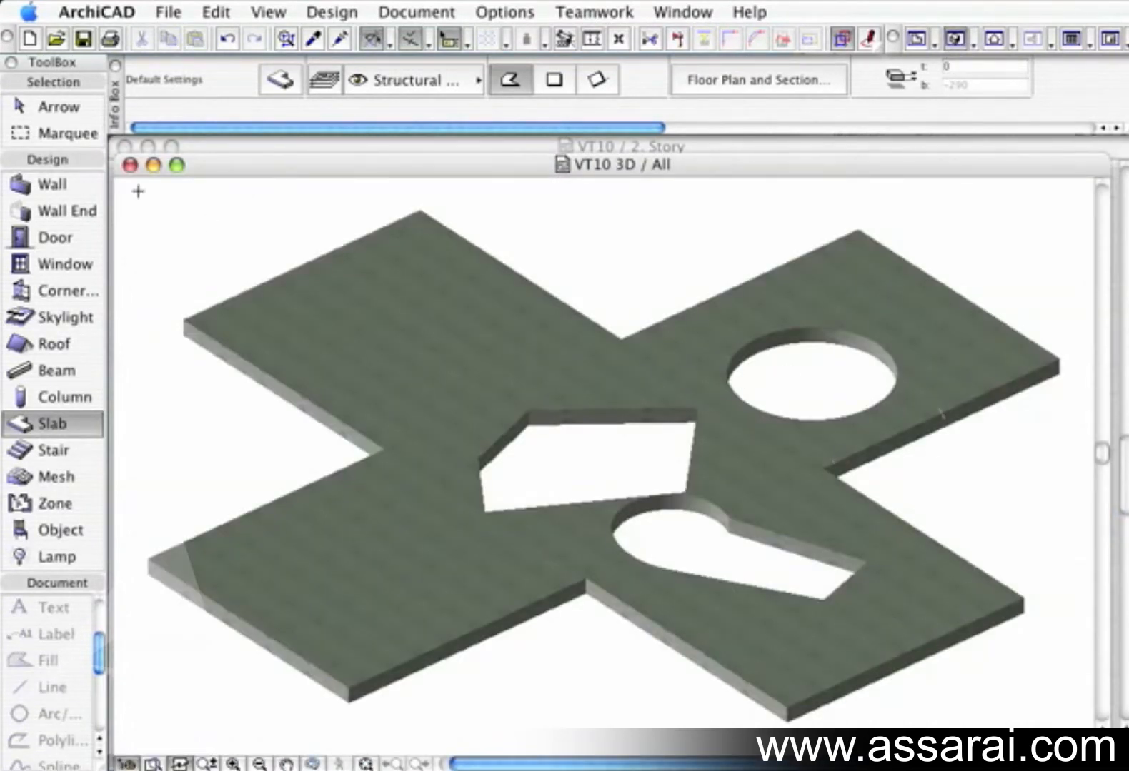
{"action": "left_click", "coordinate": [130, 165]}
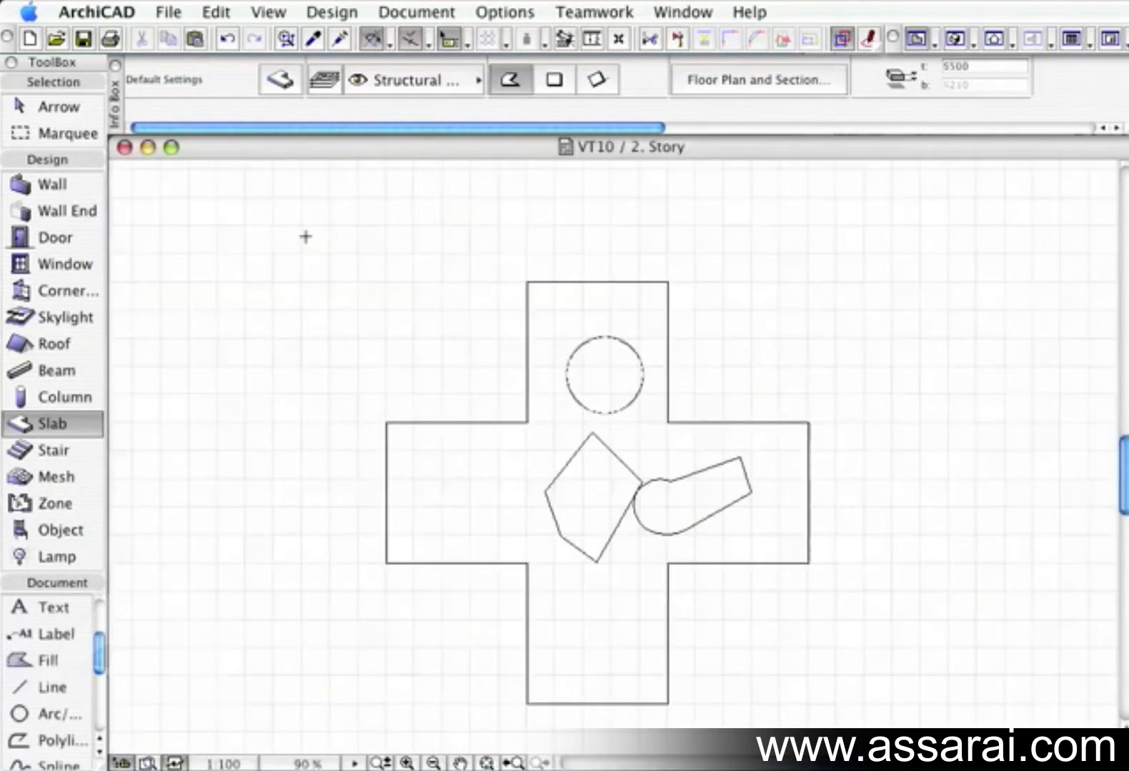
- Undo the circle and all three holes in the slab
{"action": "key", "text": "super+z"}
{"action": "key", "text": "super+z"}
{"action": "key", "text": "super+z"}
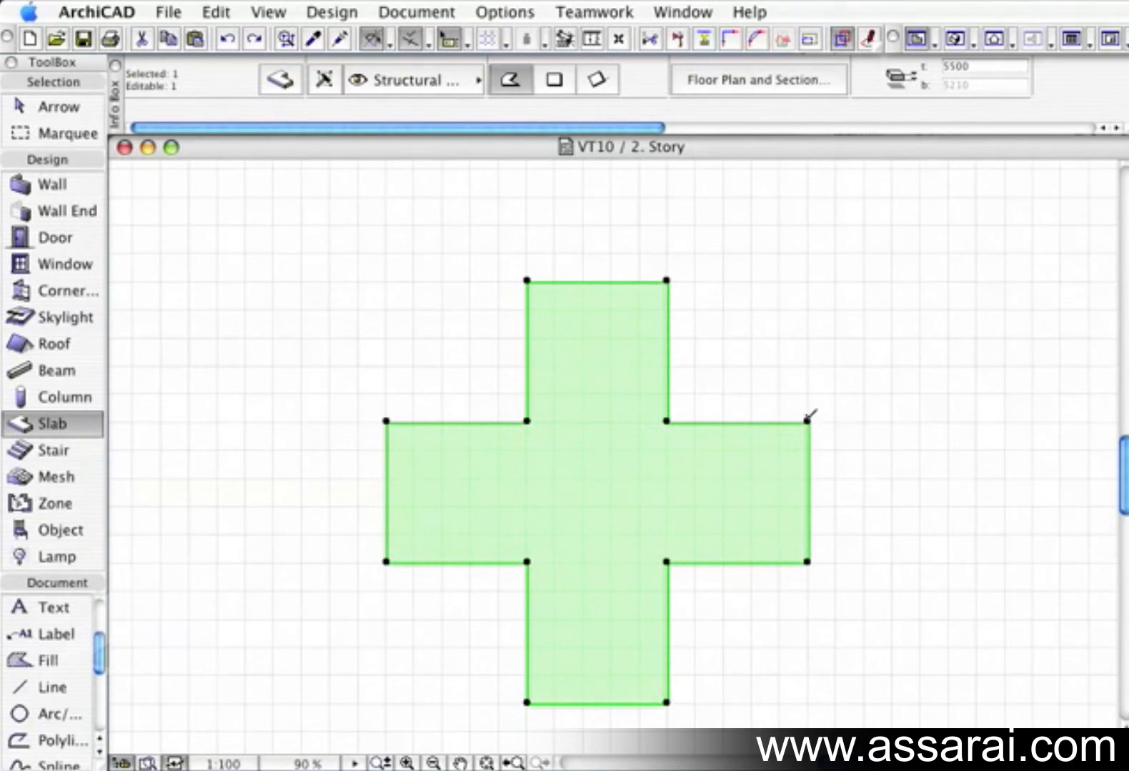
{"action": "mouse_move", "coordinate": [808, 420]}
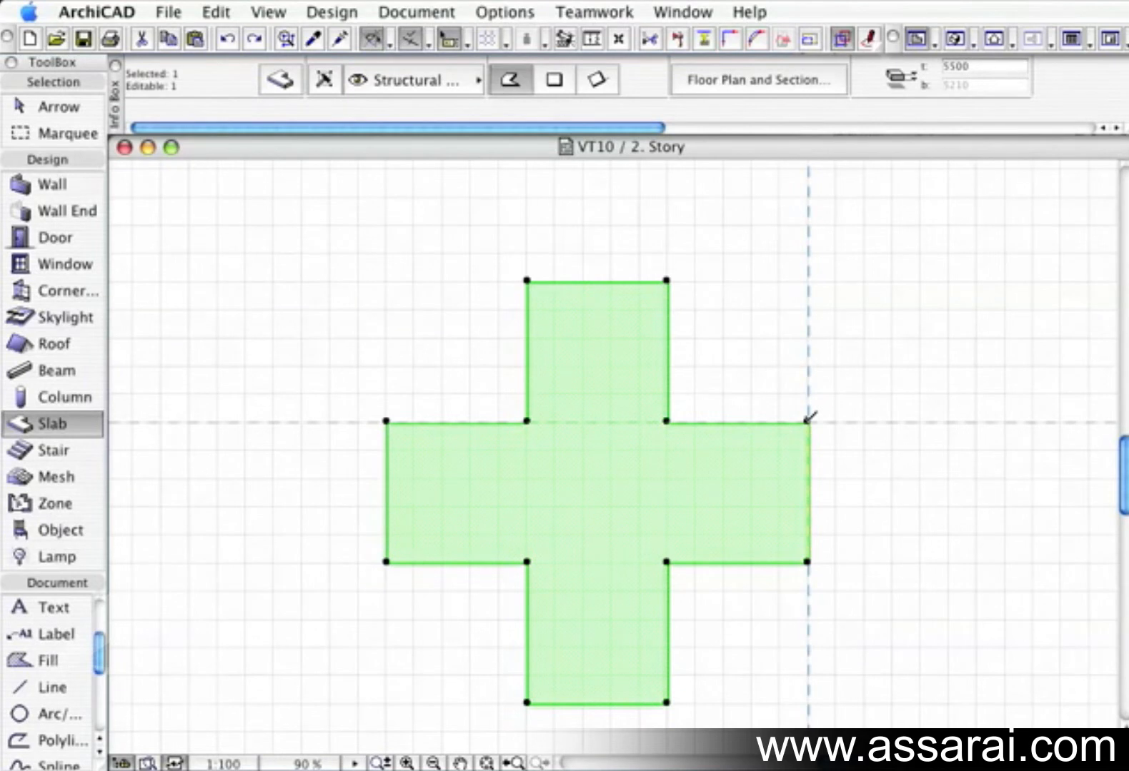
- Fillet all corners of the cross-shaped slab with a radius of 500, deselect it and undo the fillet
{"action": "left_click", "coordinate": [808, 421]}
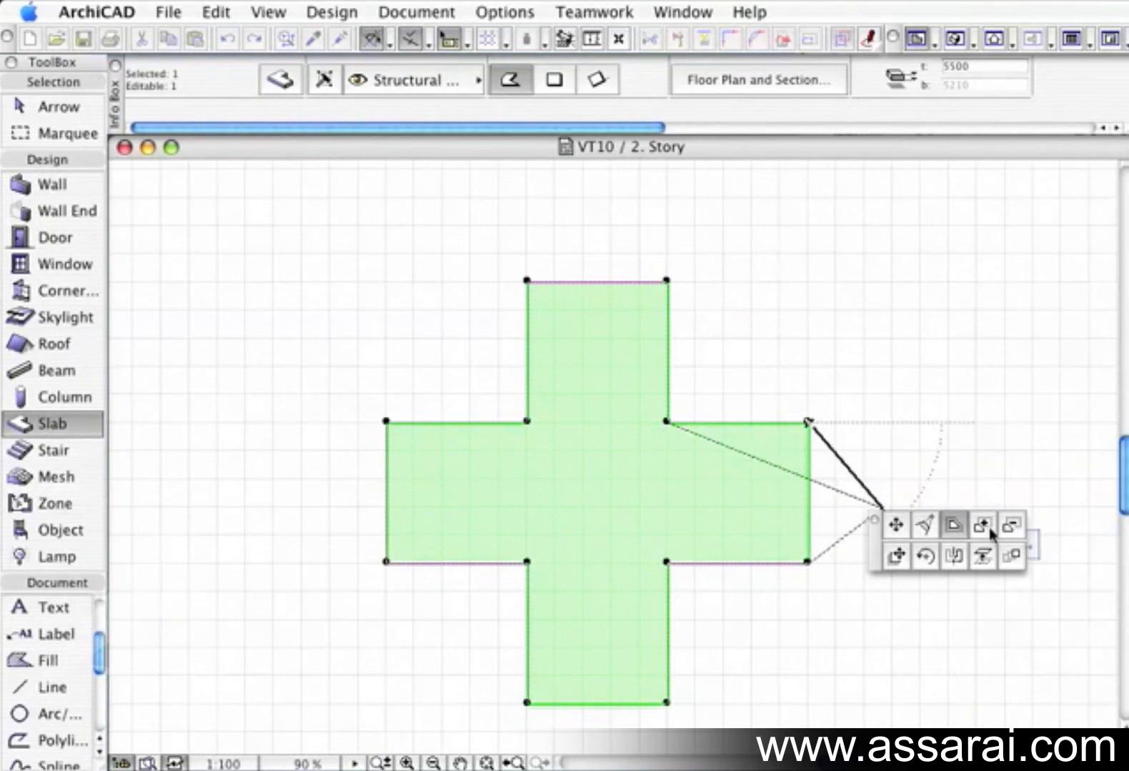
{"action": "left_click", "coordinate": [933, 534]}
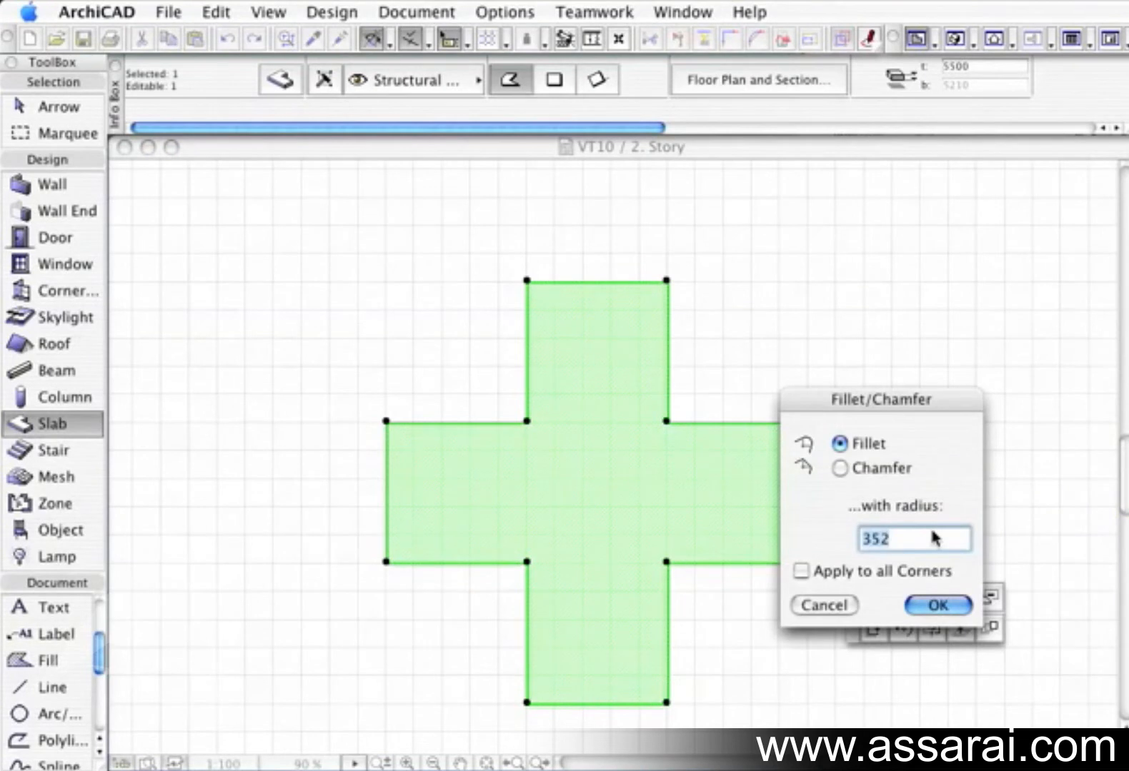
{"action": "left_click", "coordinate": [840, 467]}
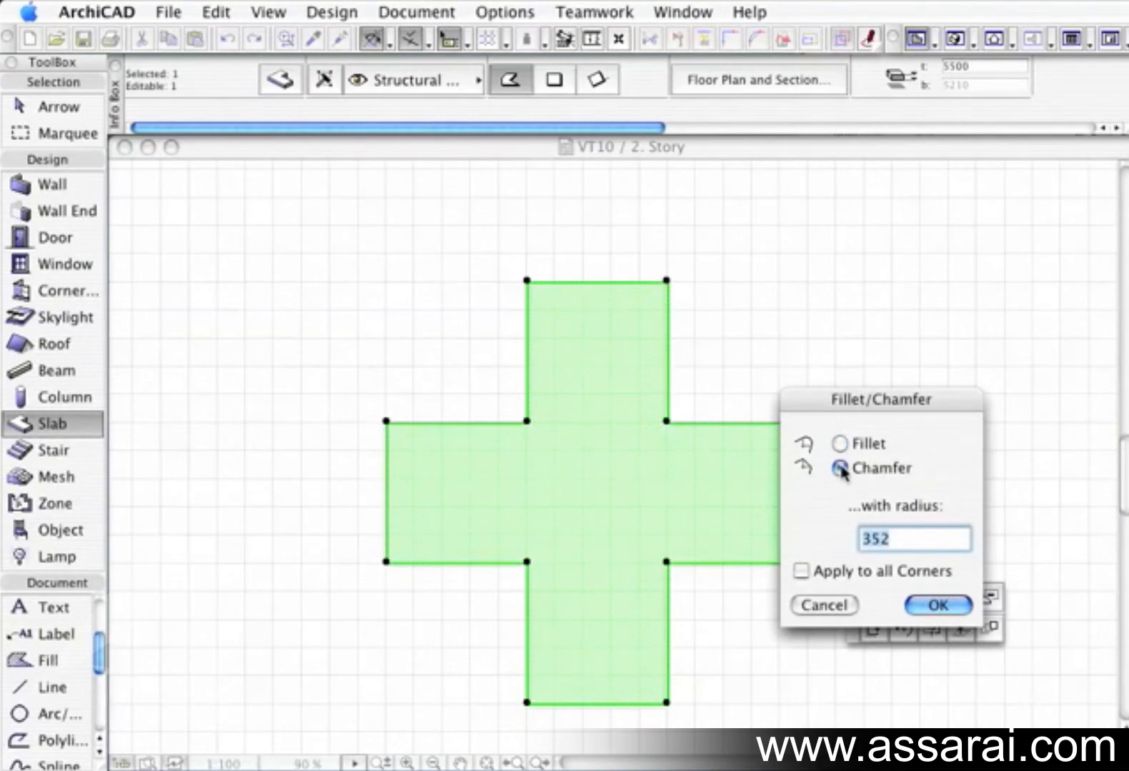
{"action": "left_click", "coordinate": [840, 444]}
{"action": "left_click", "coordinate": [801, 570]}
{"action": "left_click_drag", "start_coordinate": [927, 537], "coordinate": [845, 537]}
{"action": "type", "text": "500"}
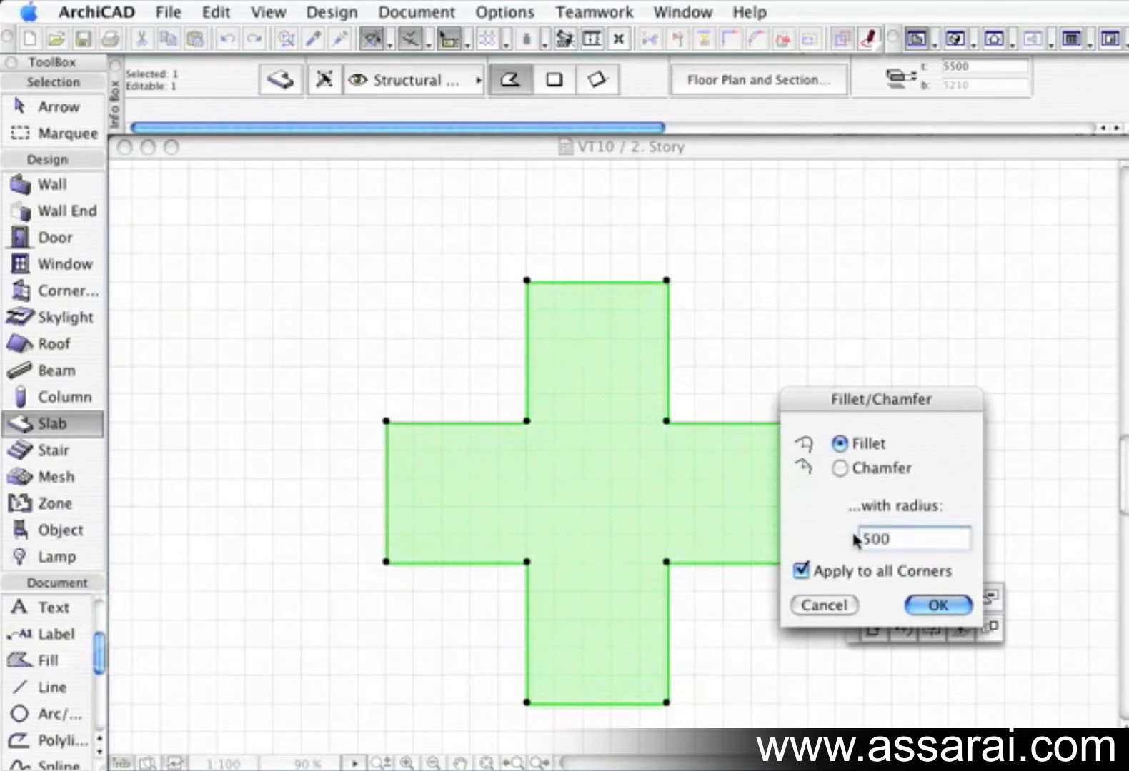
{"action": "left_click", "coordinate": [936, 605]}
{"action": "key", "text": "Escape"}
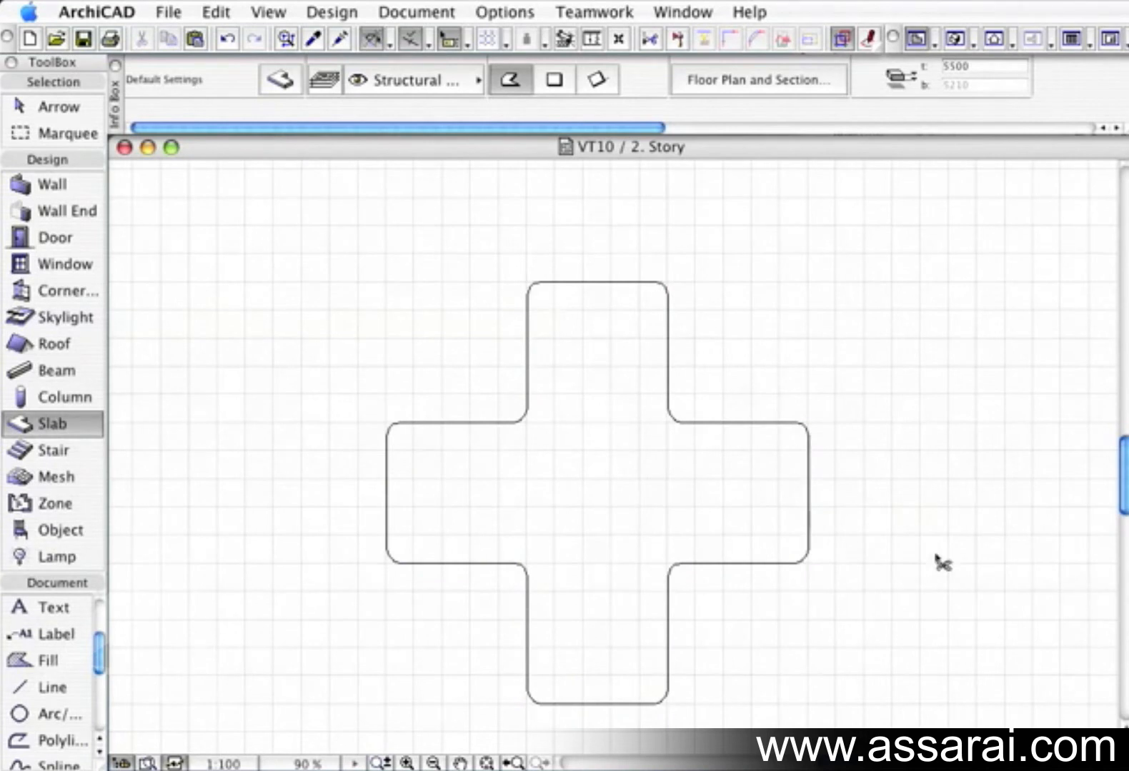
{"action": "key", "text": "super+z"}
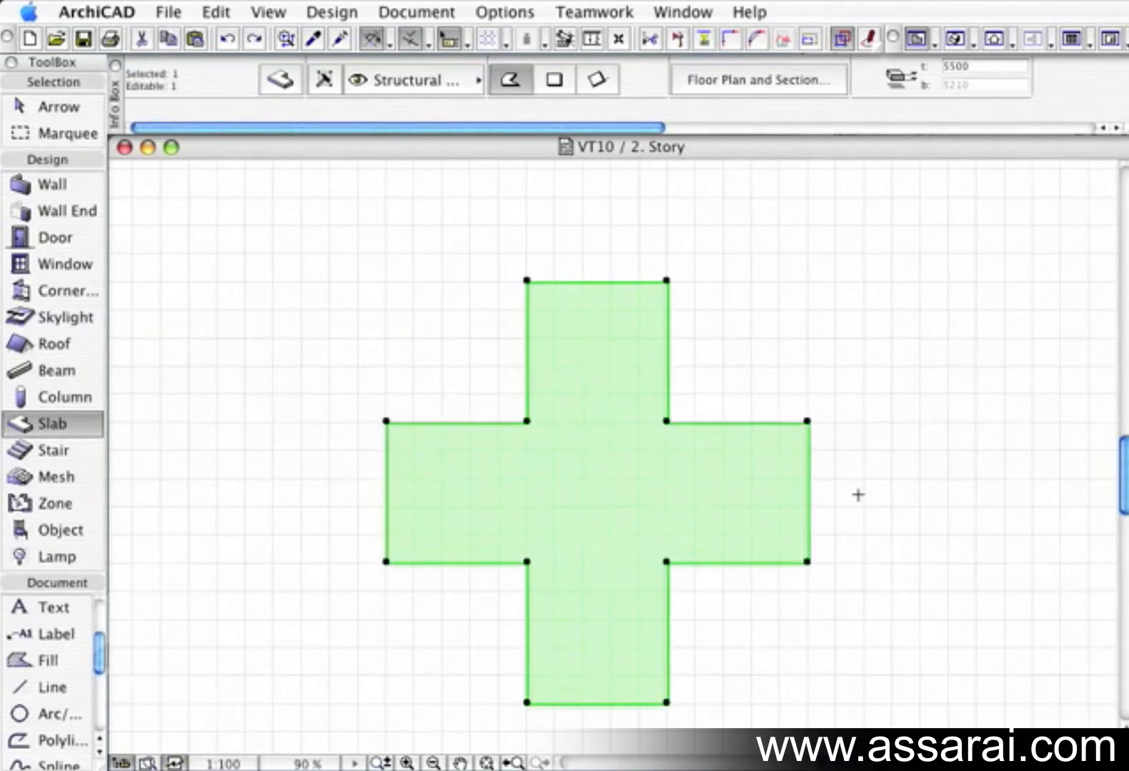
- Offset all edges of the slab outward by 1500 from its right arm's upper corner and undo the offset
{"action": "left_click", "coordinate": [807, 420]}
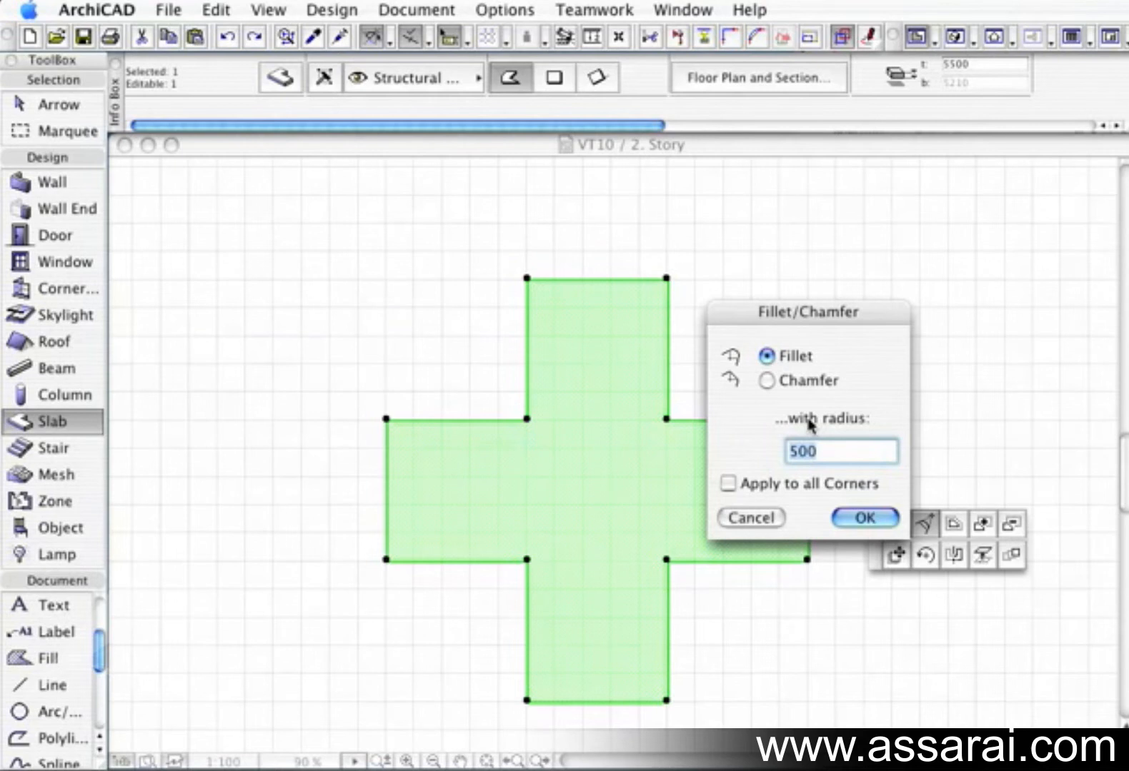
{"action": "left_click", "coordinate": [766, 517]}
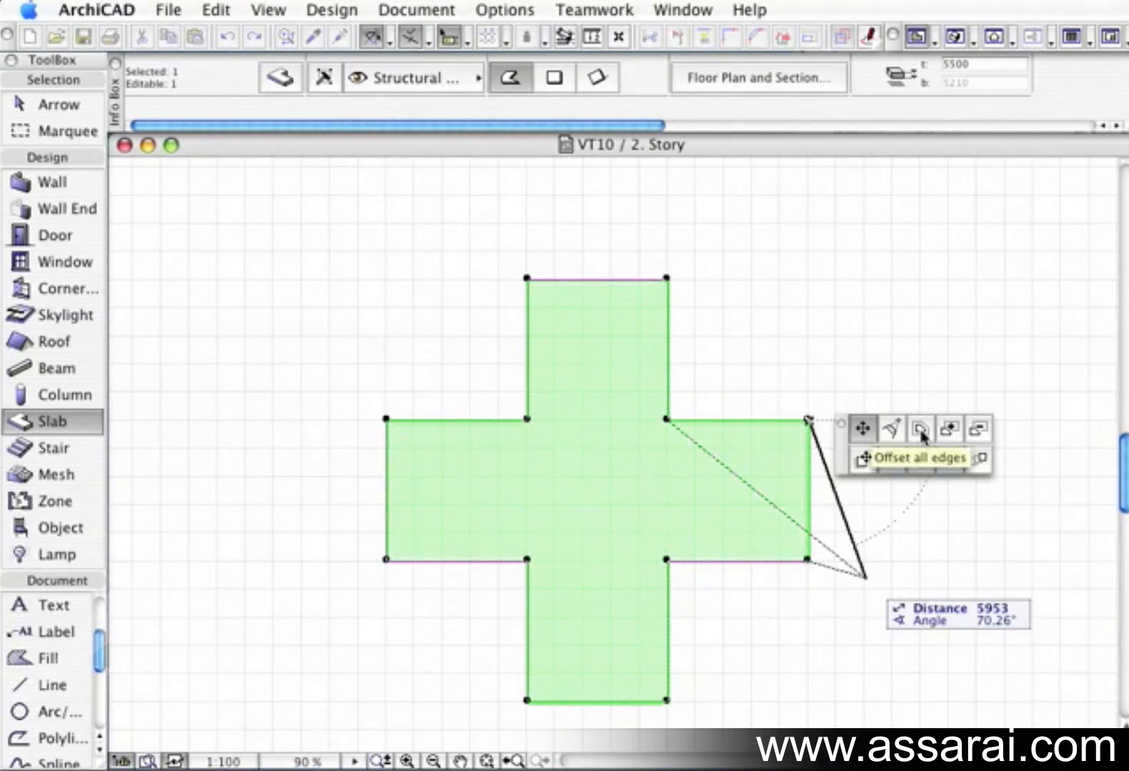
{"action": "left_click", "coordinate": [920, 431]}
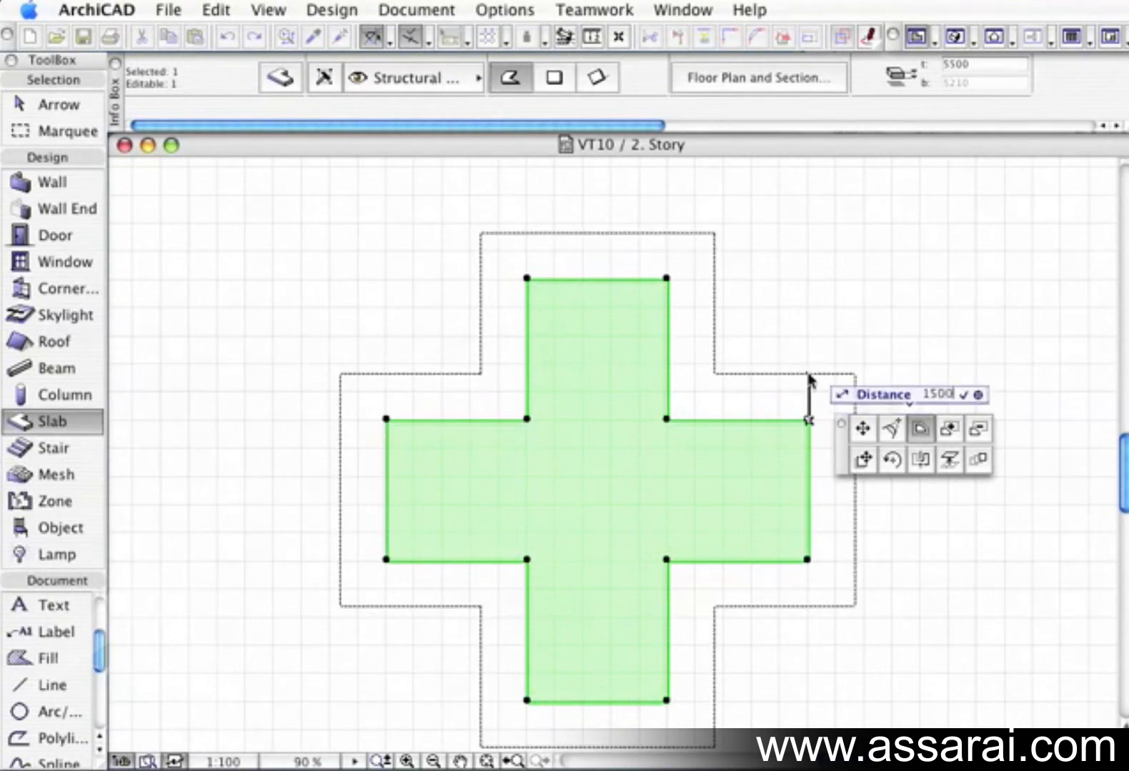
{"action": "left_click", "coordinate": [808, 378]}
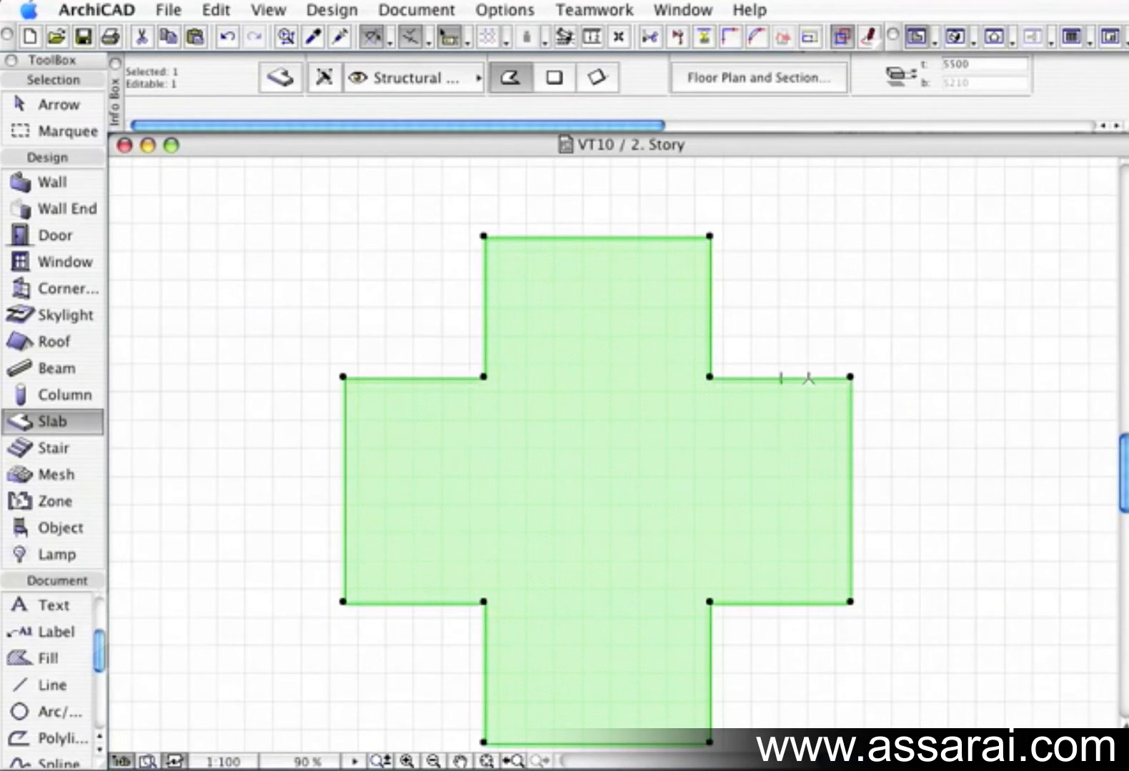
{"action": "key", "text": "super+z"}
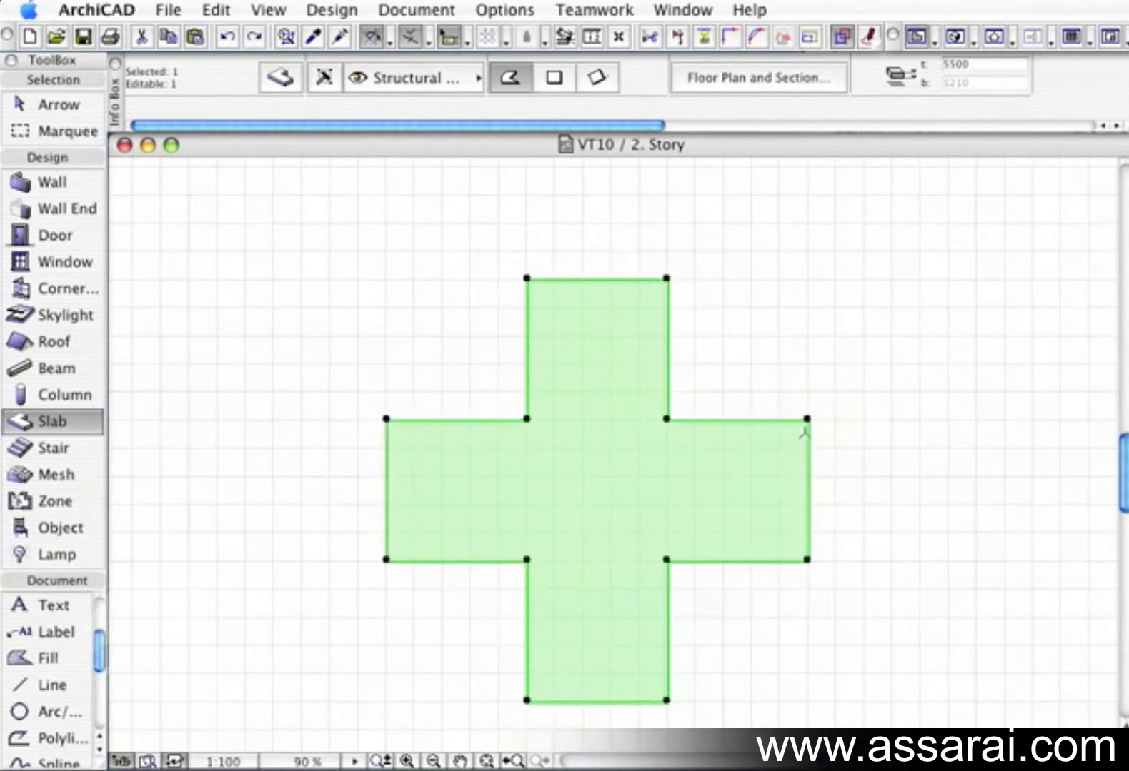
{"action": "left_click", "coordinate": [808, 419]}
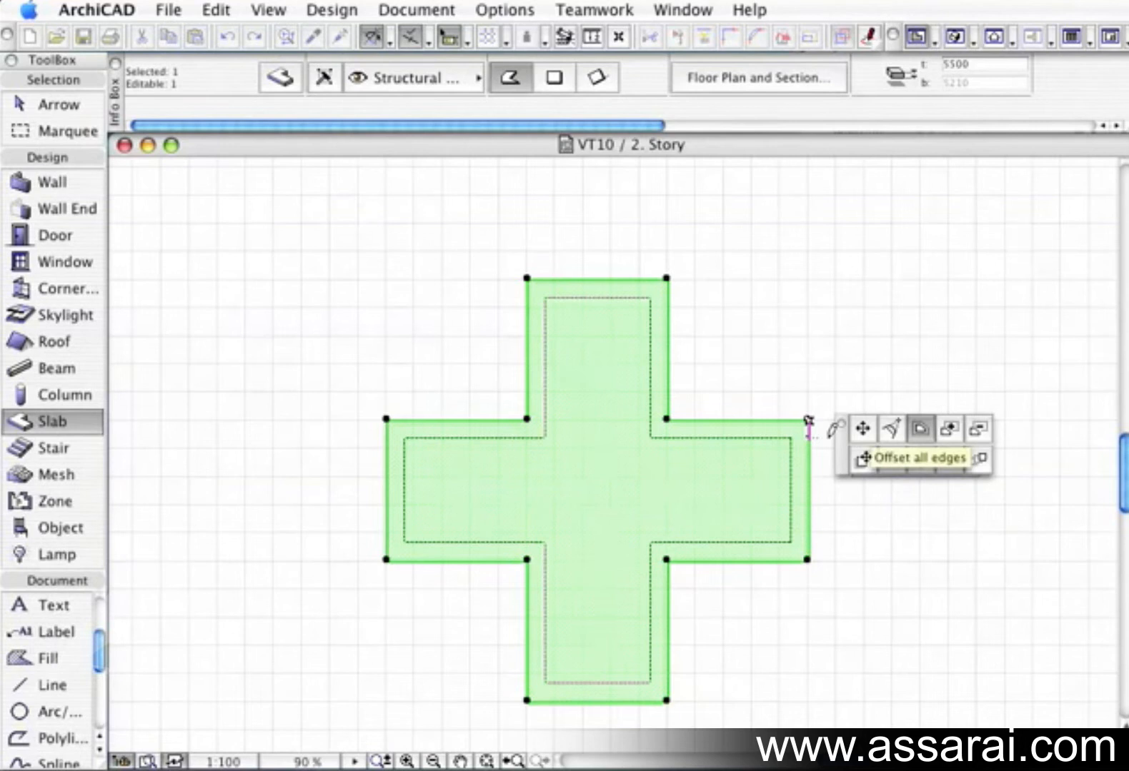
{"action": "key", "text": "Escape"}
{"action": "left_click", "coordinate": [807, 466]}
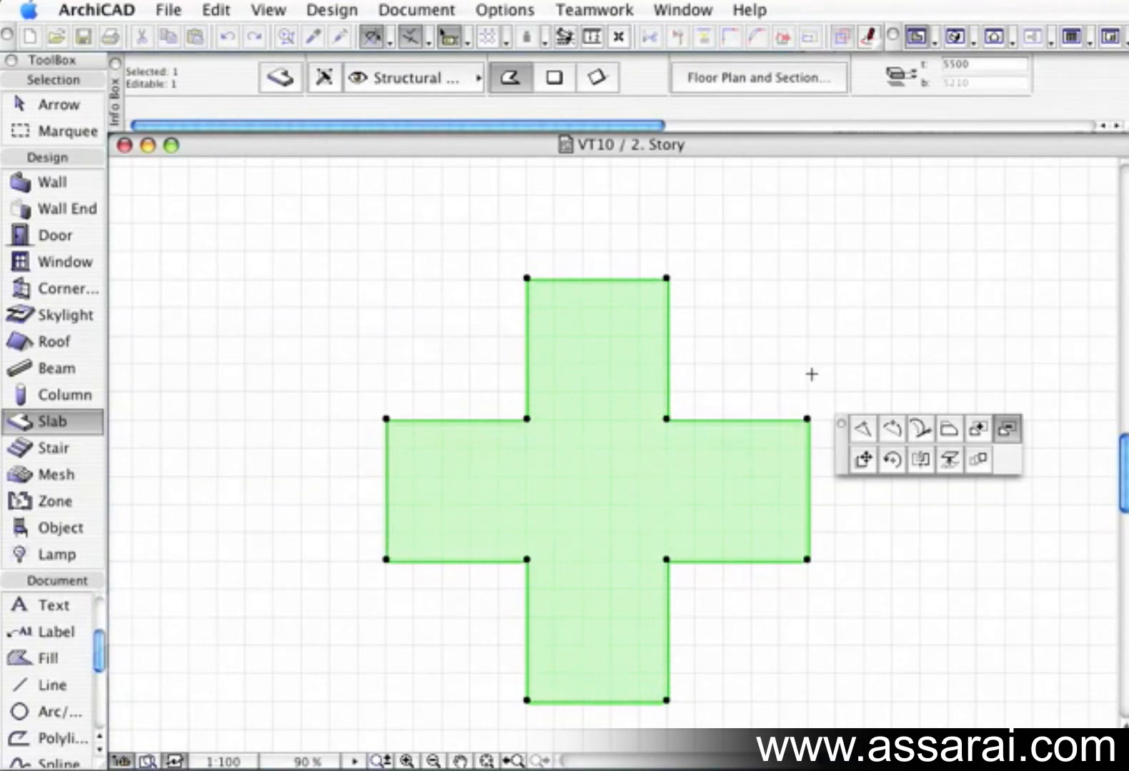
{"action": "key", "text": "Escape"}
{"action": "key", "text": "Escape"}
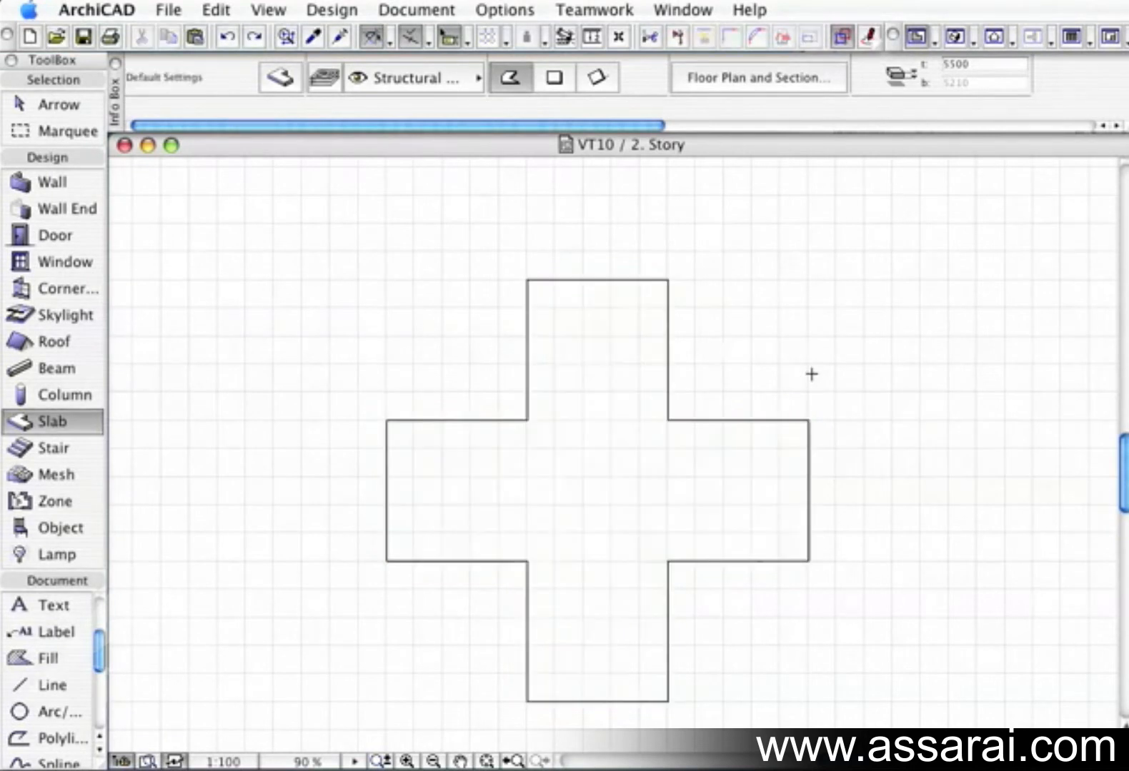
- Select the slab, move it a short distance down and to the right by its right arm's end edge, and undo the move
{"action": "left_click", "coordinate": [771, 473], "text": "shift"}
{"action": "left_click", "coordinate": [801, 489]}
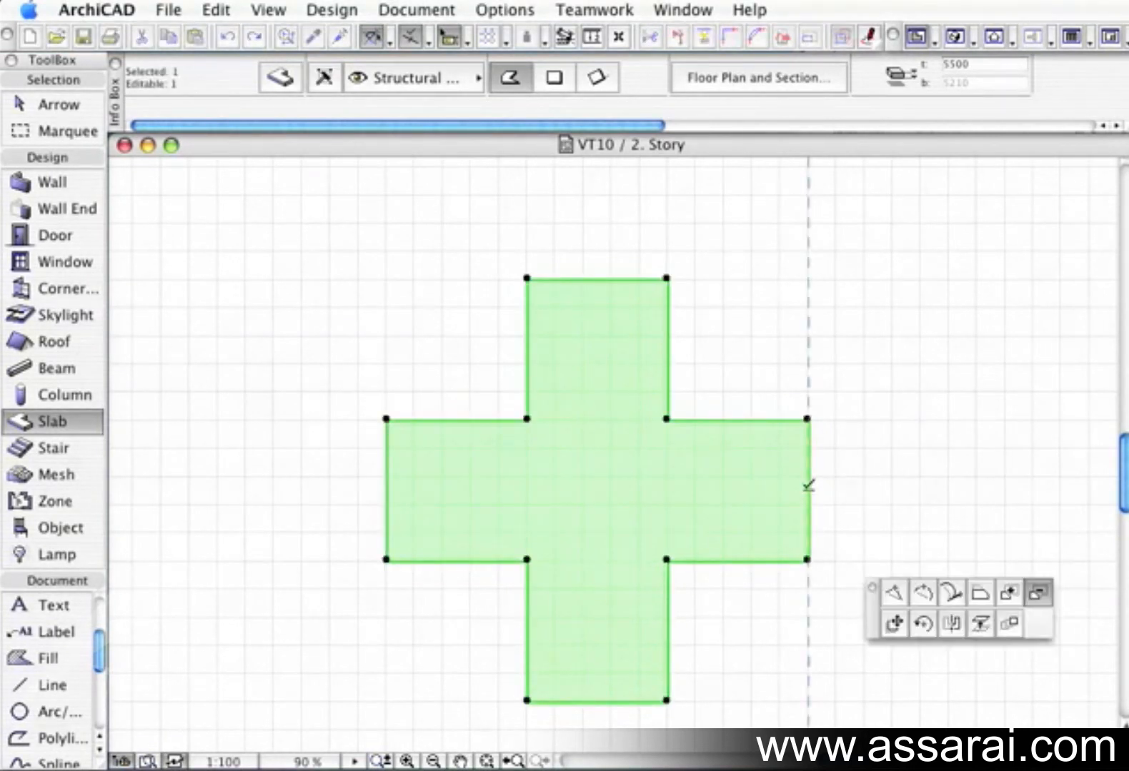
{"action": "left_click", "coordinate": [898, 628]}
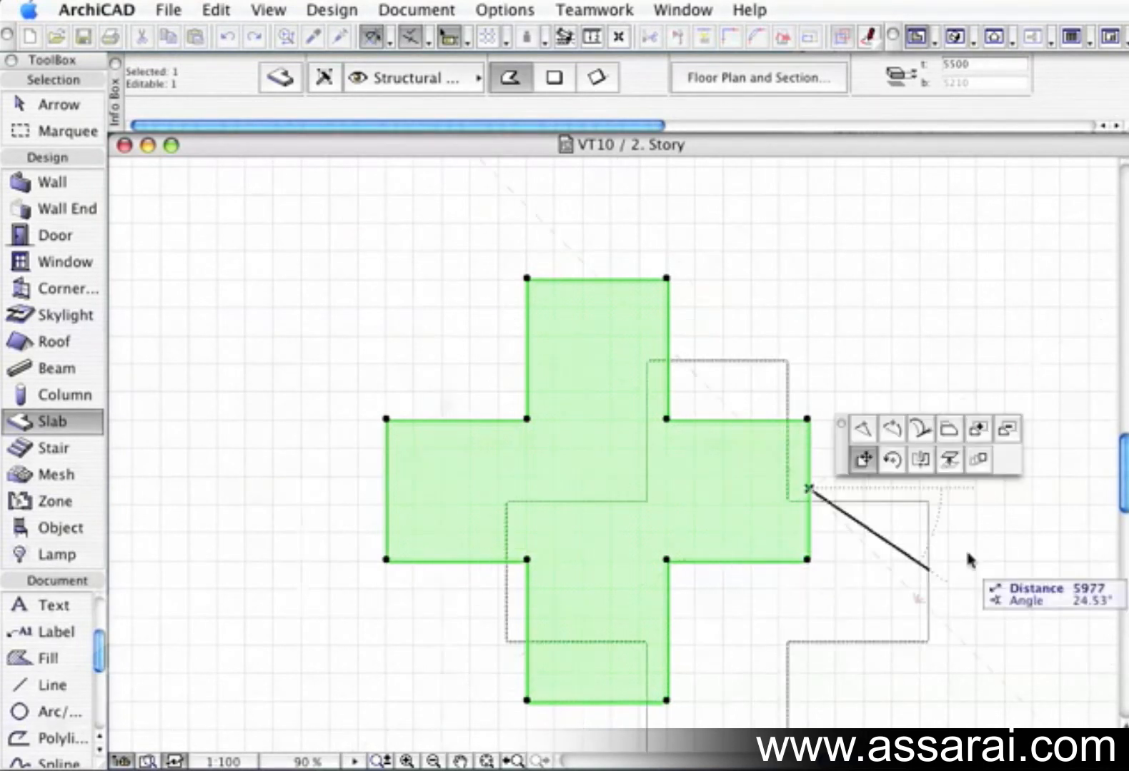
{"action": "left_click", "coordinate": [840, 512]}
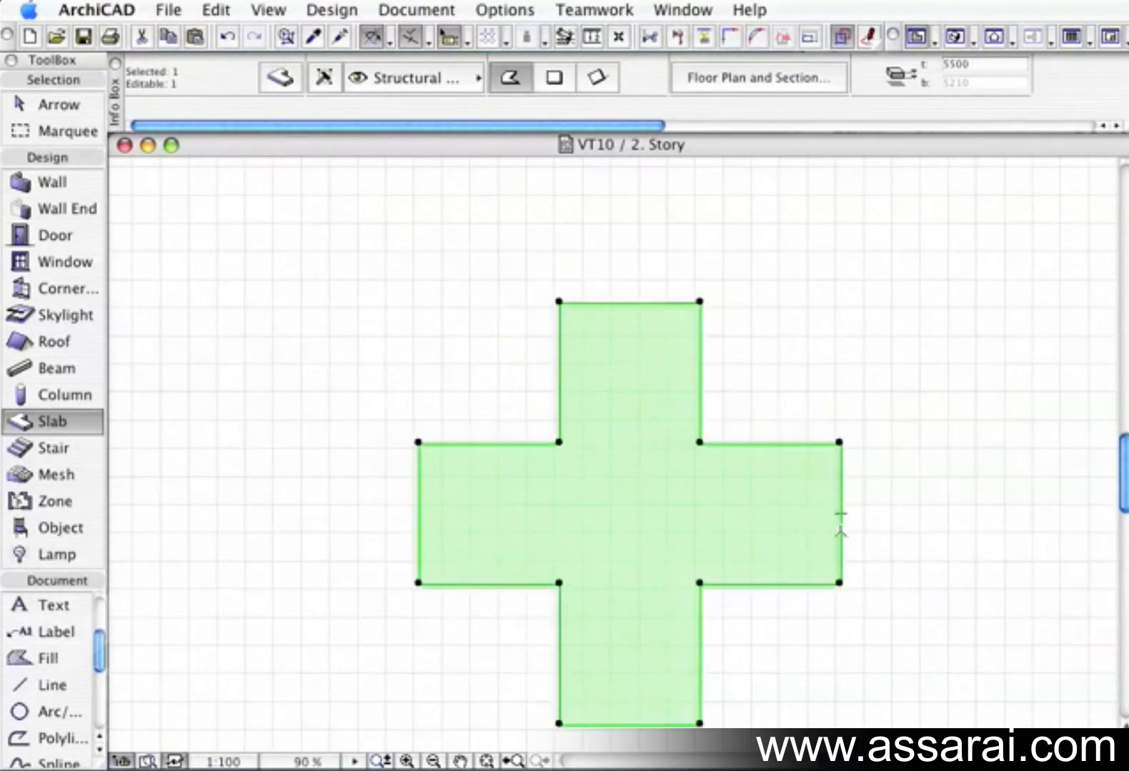
{"action": "key", "text": "super+z"}
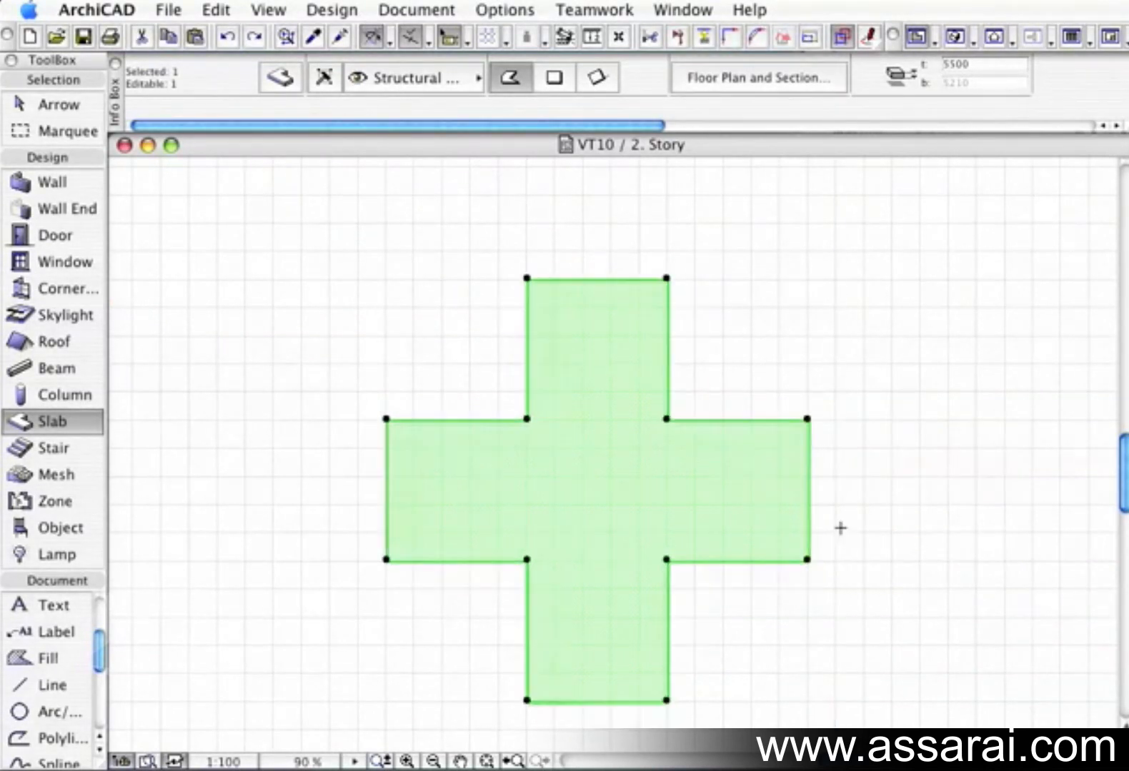
- Rotate the slab by -45° about the lower arm's bottom-right corner, using the arm's end edge as the reference
{"action": "left_click", "coordinate": [809, 500]}
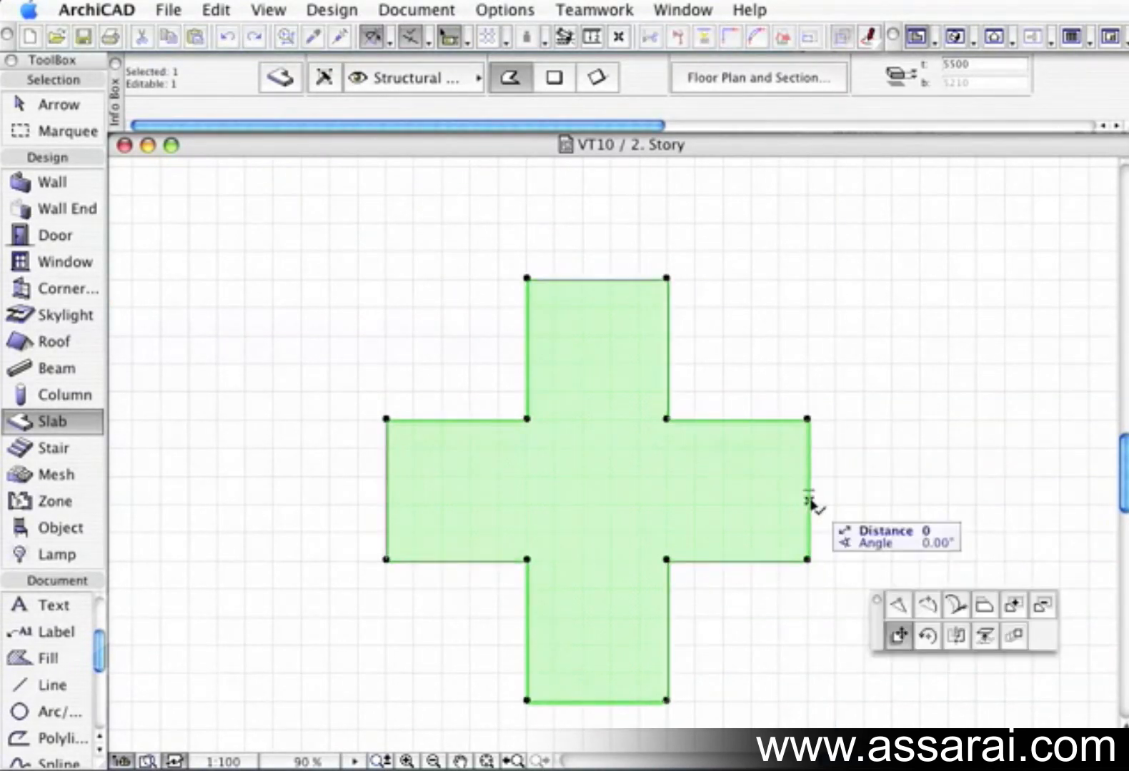
{"action": "left_click", "coordinate": [928, 636]}
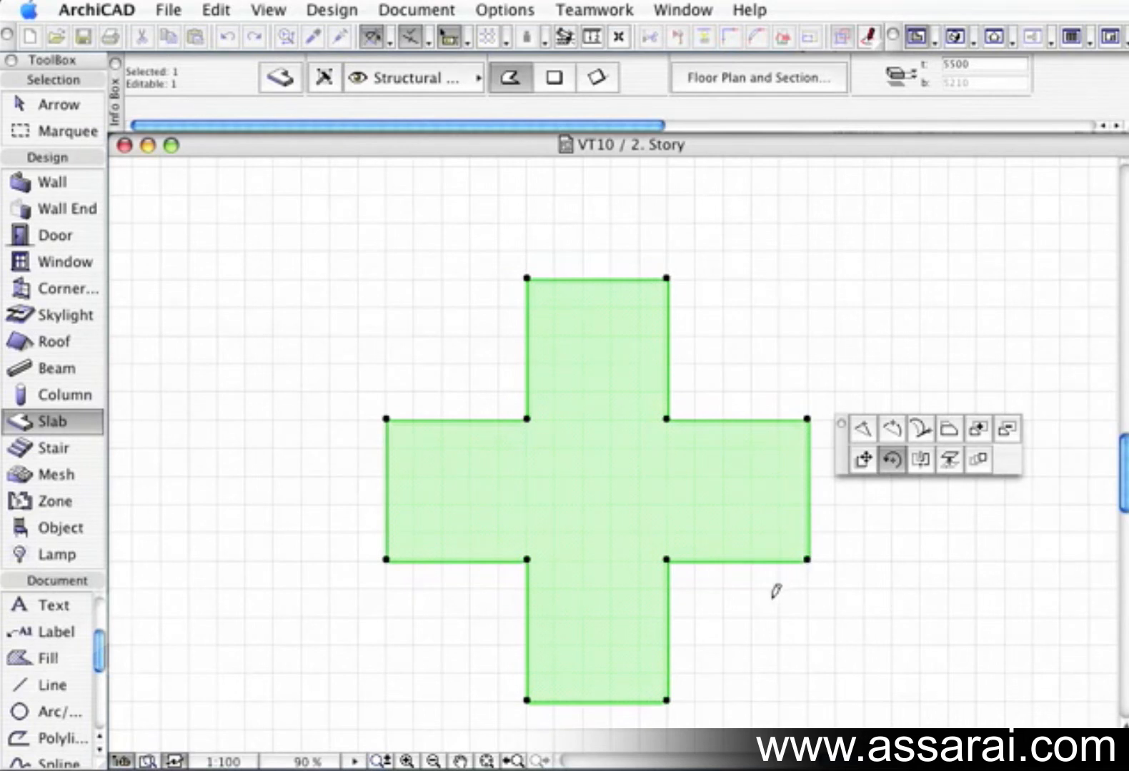
{"action": "left_click", "coordinate": [667, 701]}
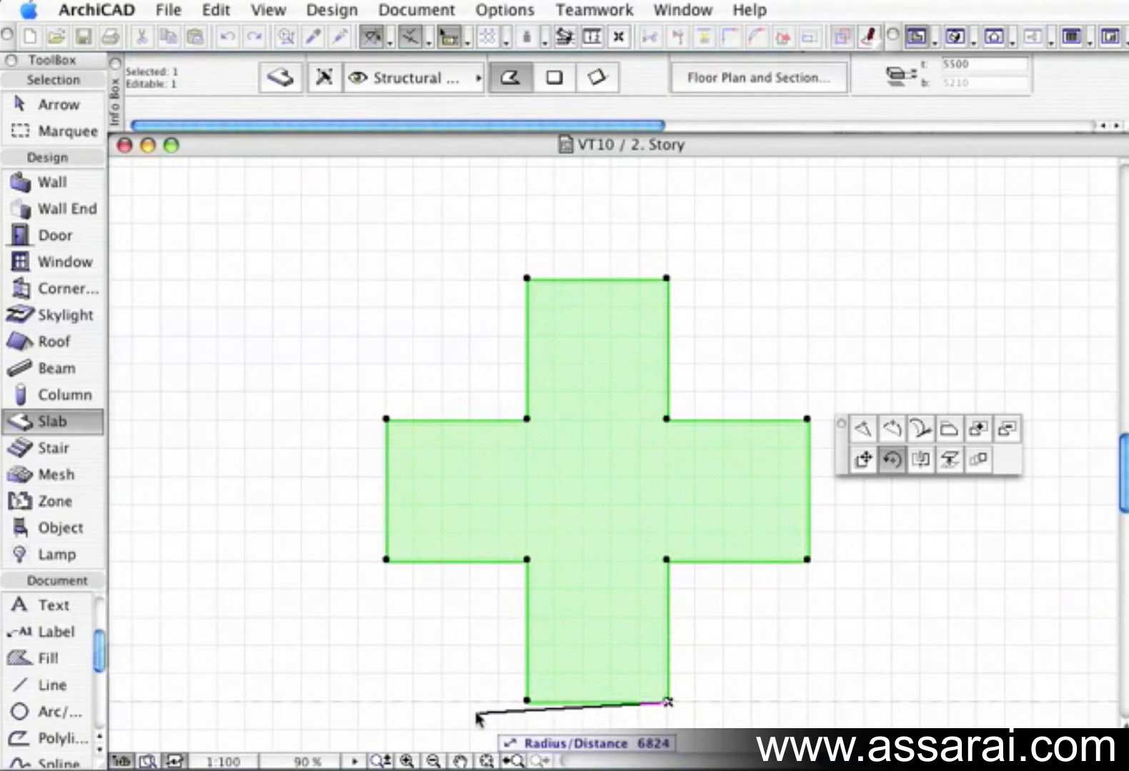
{"action": "left_click", "coordinate": [527, 704]}
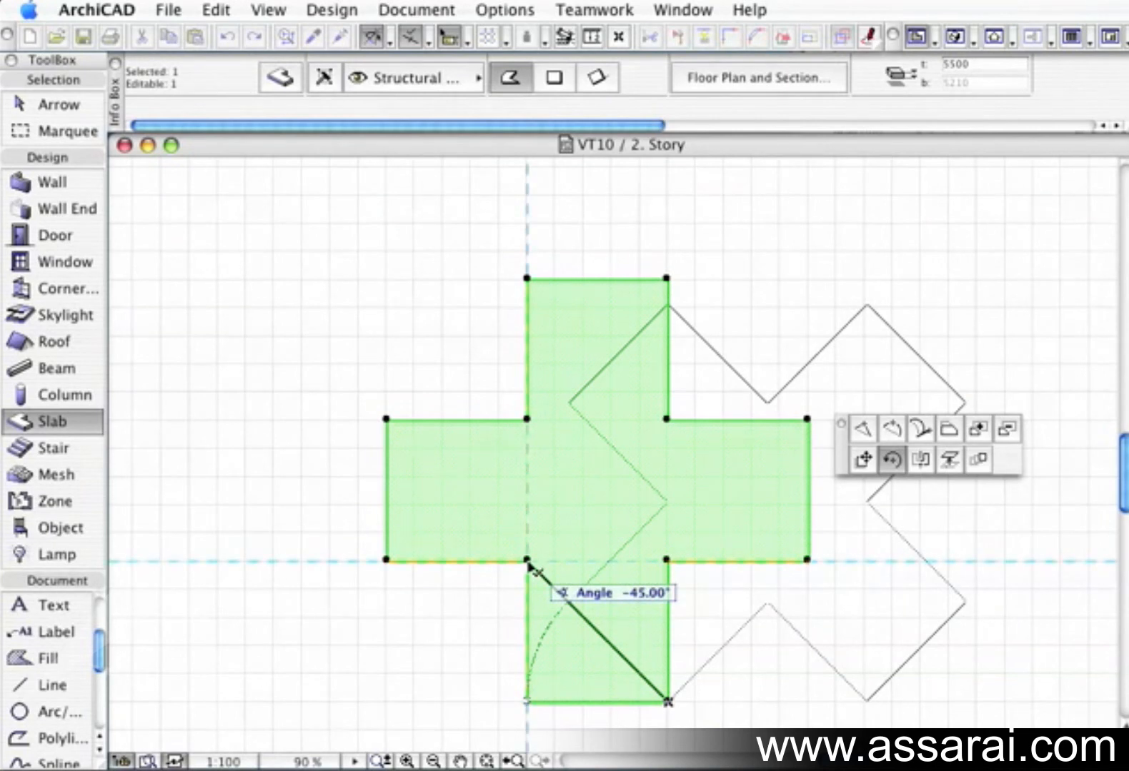
{"action": "left_click", "coordinate": [528, 563]}
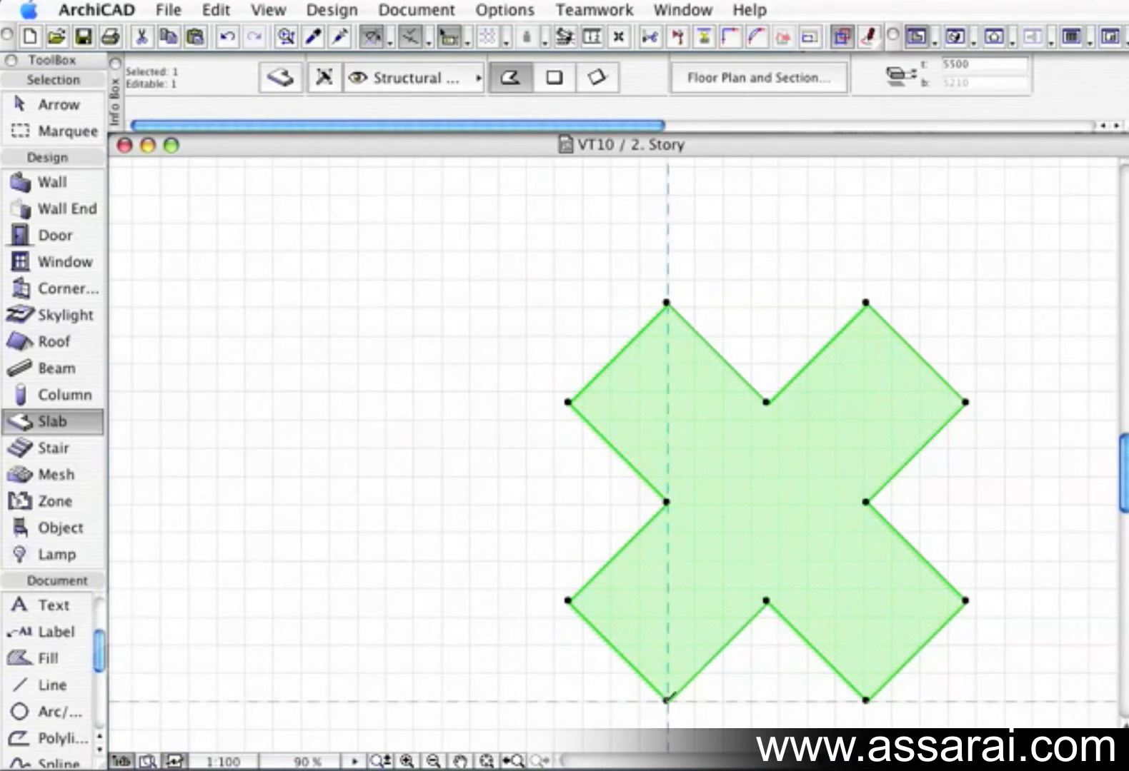
- Rotate the slab back by 45° about its lowest left corner, using the adjoining end edge as the reference
{"action": "left_click", "coordinate": [667, 699]}
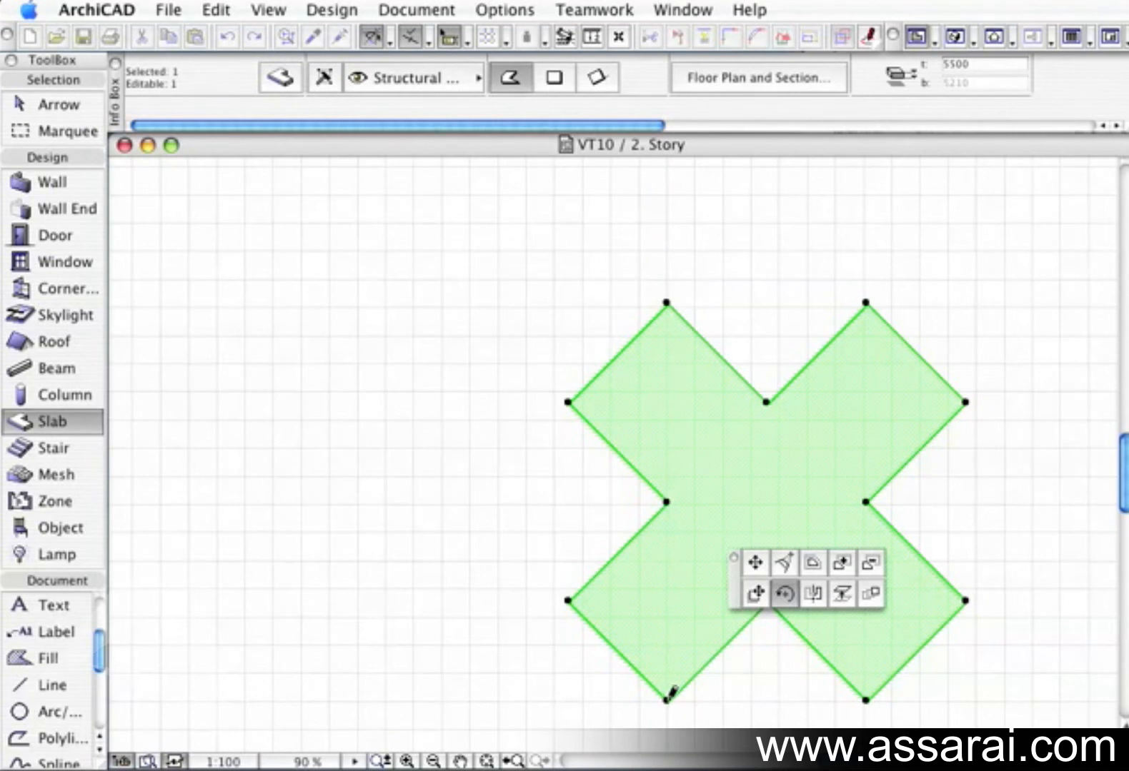
{"action": "left_click", "coordinate": [784, 597]}
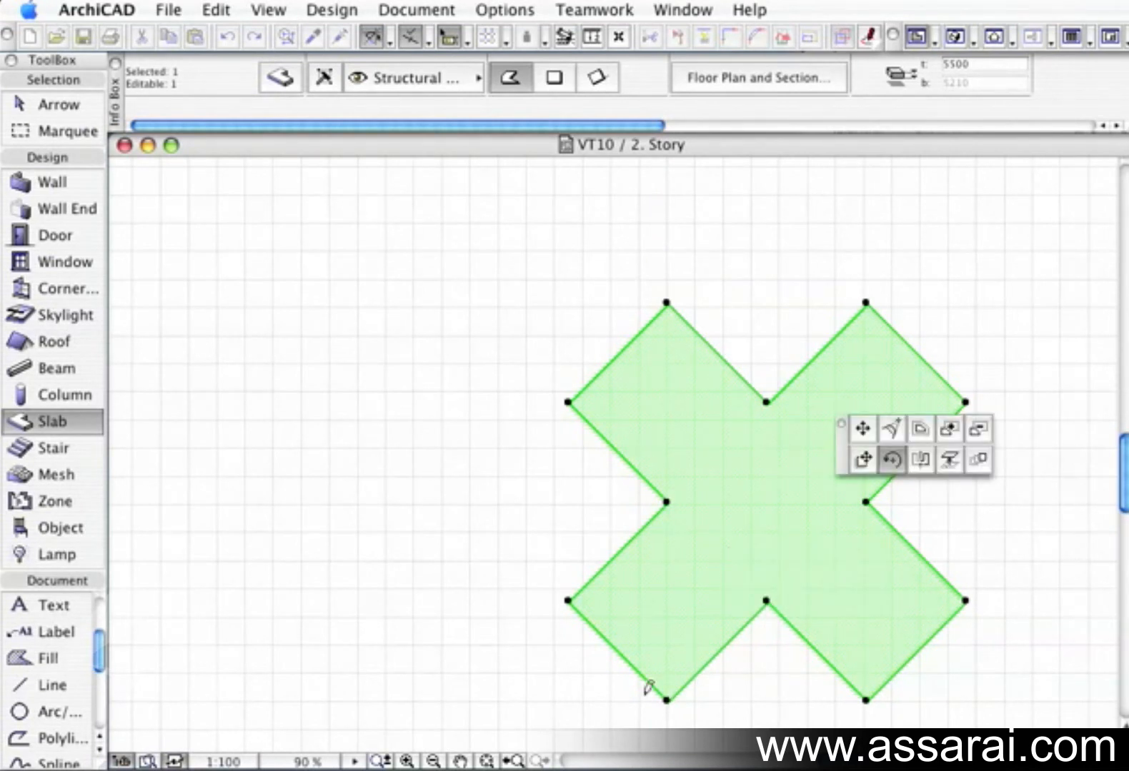
{"action": "left_click", "coordinate": [666, 696]}
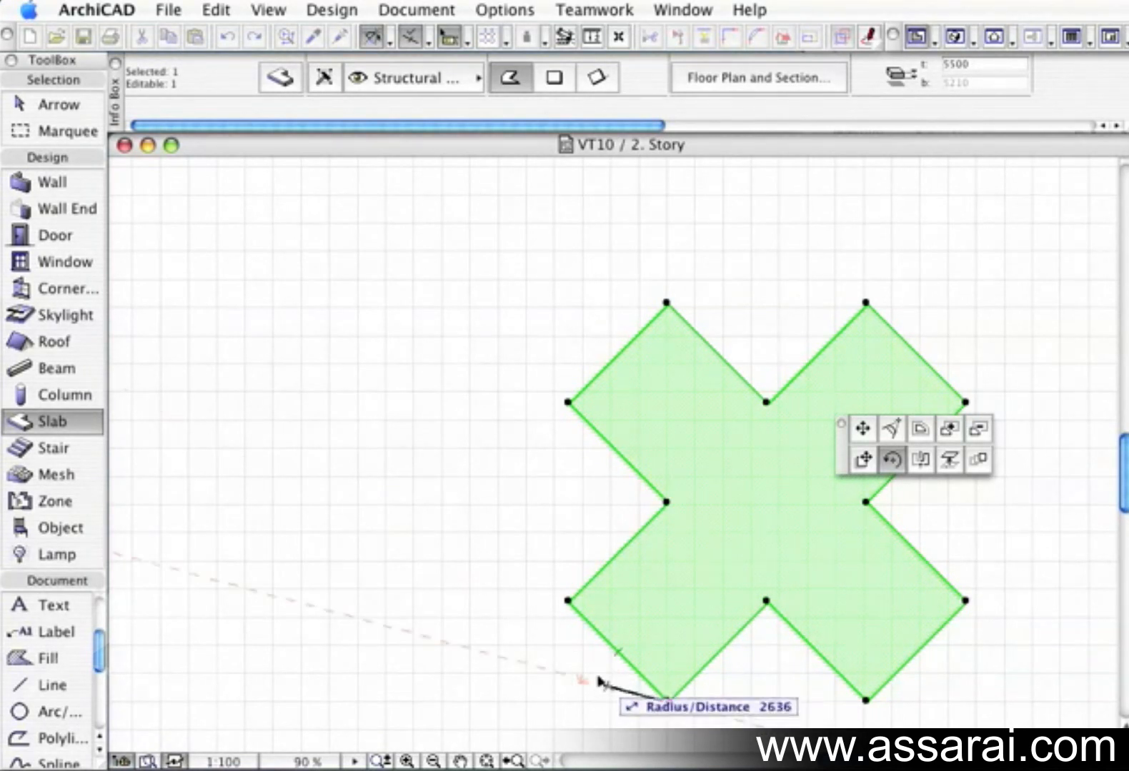
{"action": "left_click", "coordinate": [569, 602]}
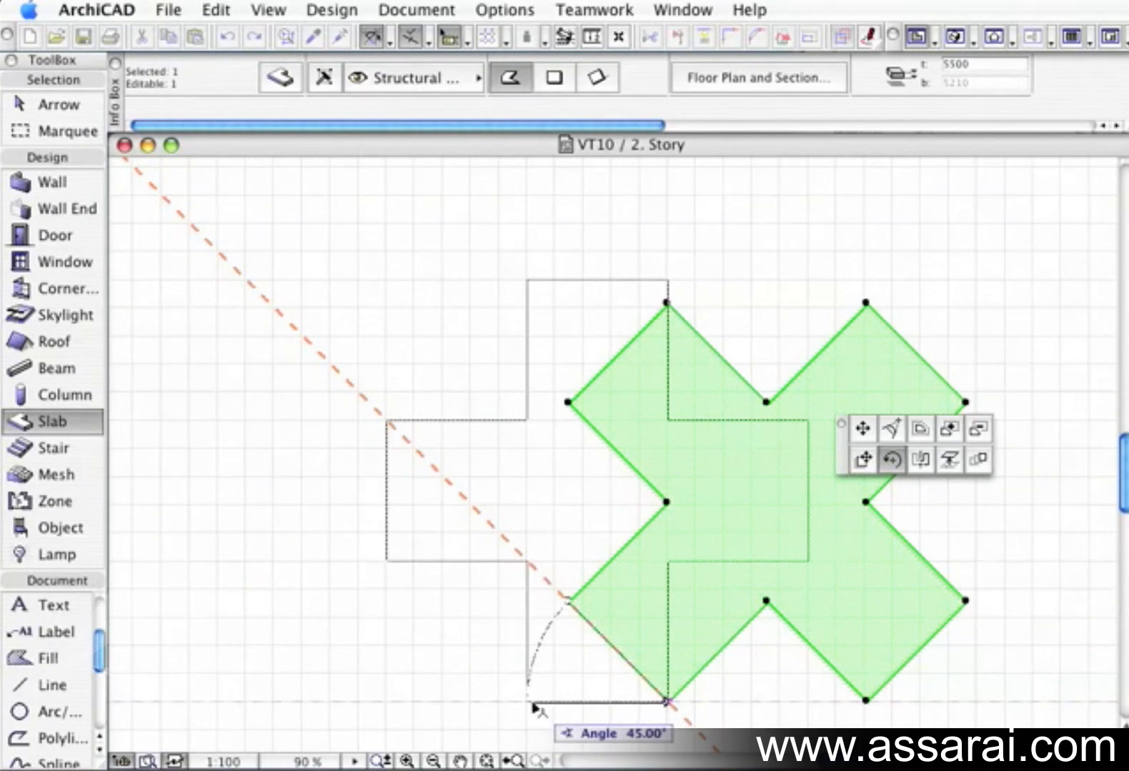
{"action": "left_click", "coordinate": [528, 702]}
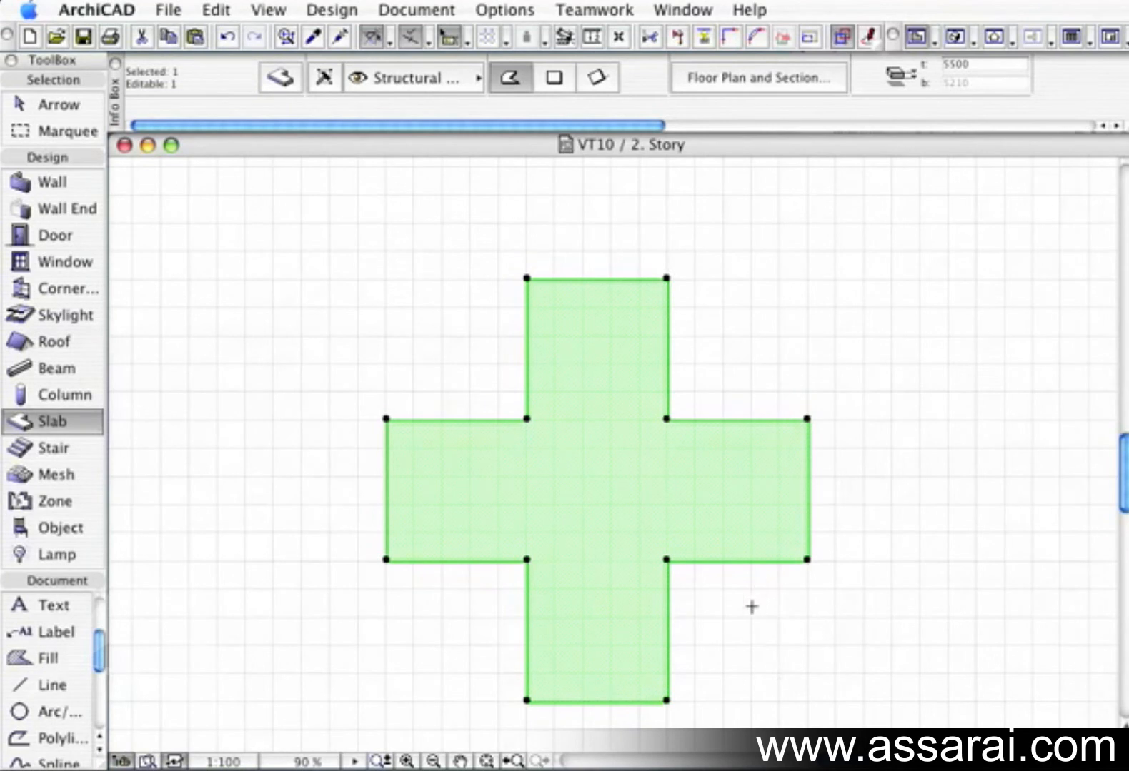
- Mirror the slab about the vertical line along its right arm's end edge
{"action": "left_click", "coordinate": [667, 700]}
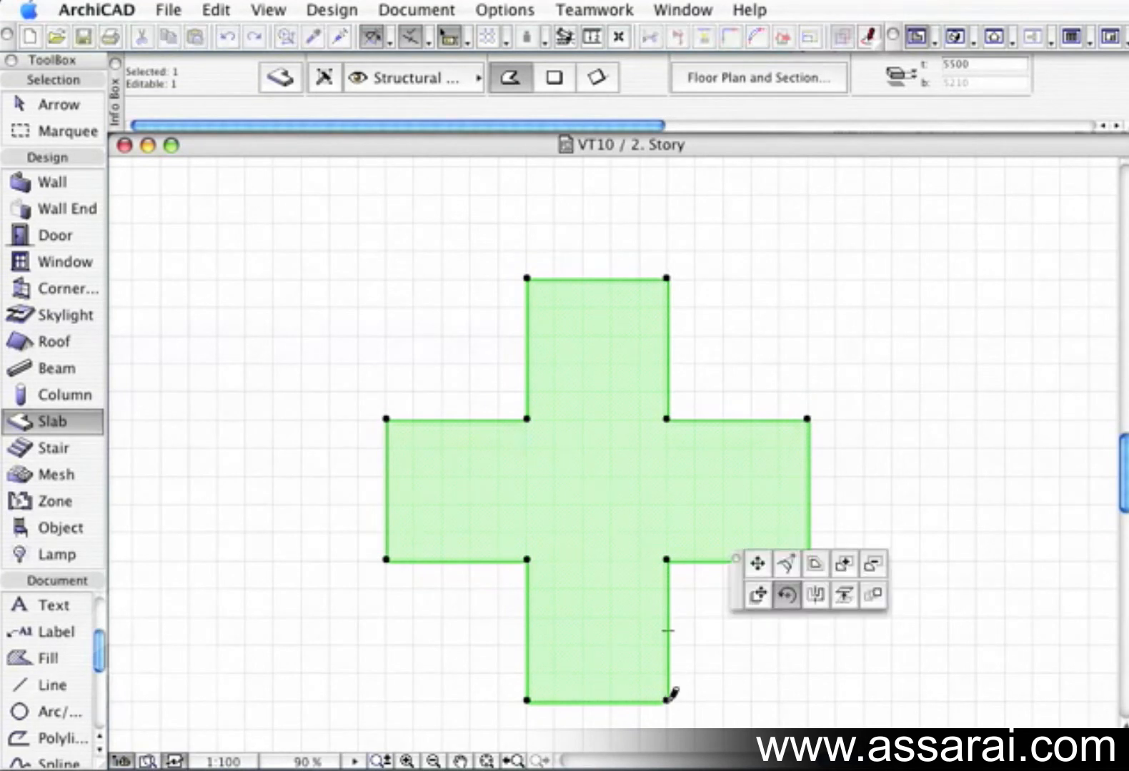
{"action": "left_click", "coordinate": [815, 597]}
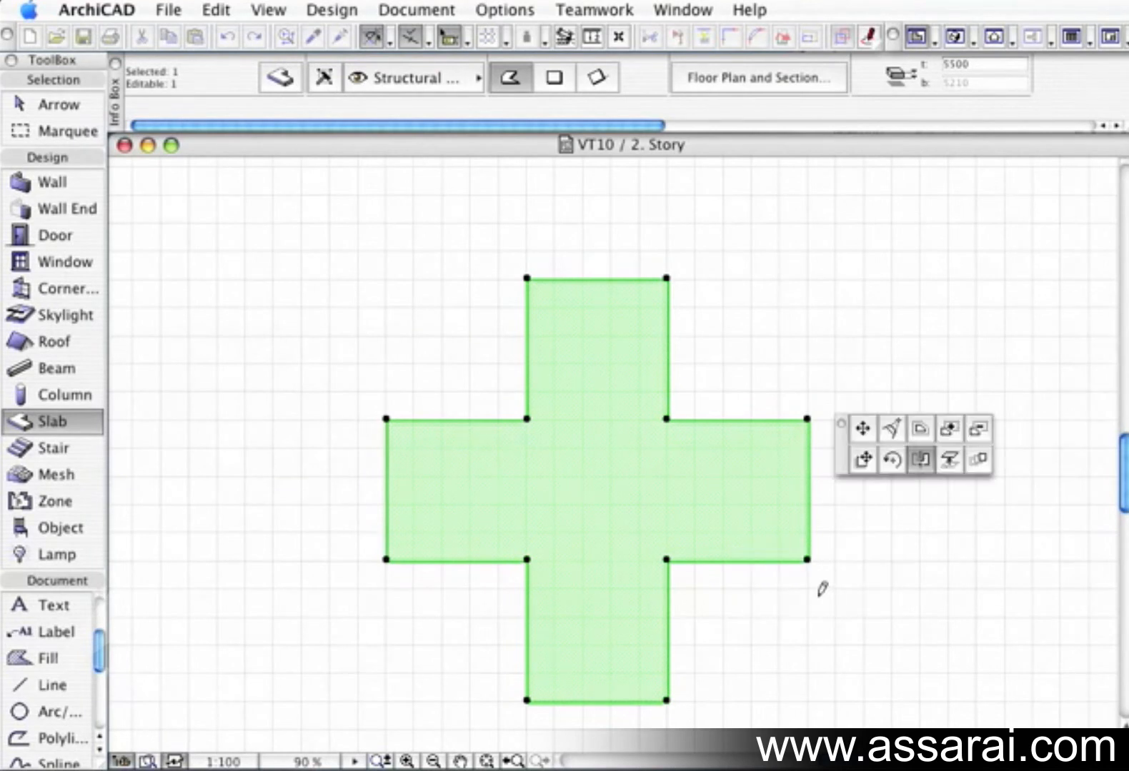
{"action": "left_click", "coordinate": [808, 559]}
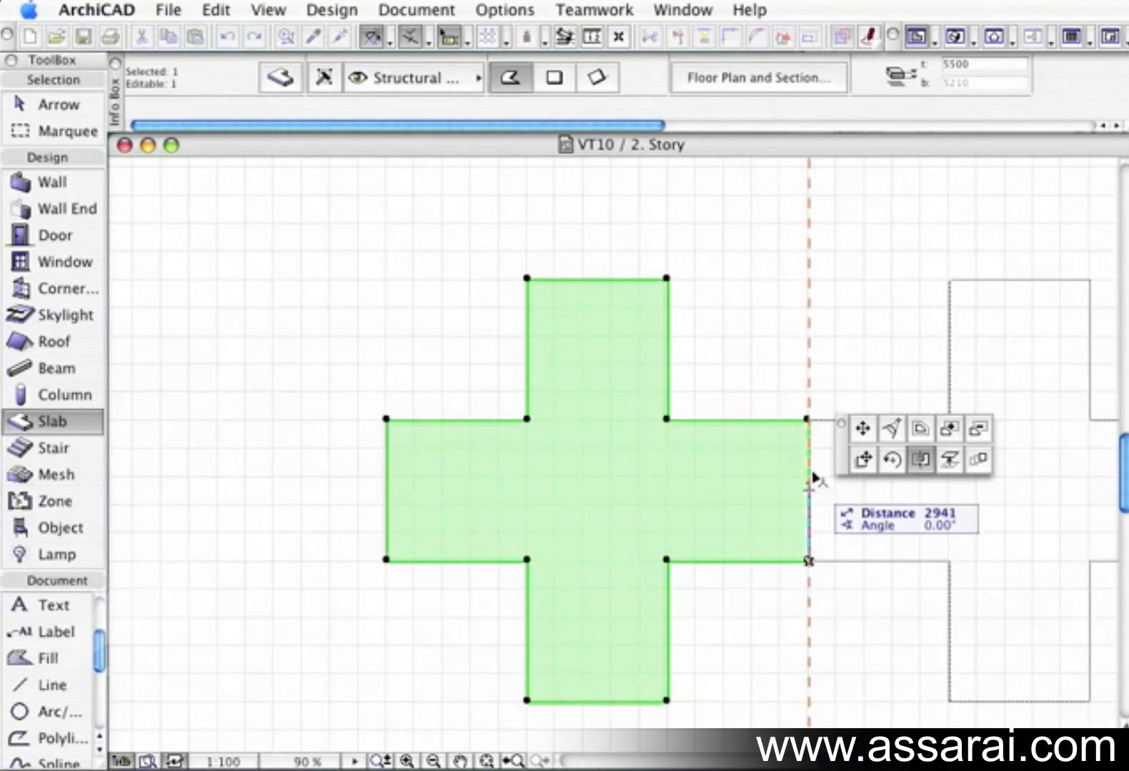
{"action": "left_click", "coordinate": [814, 368]}
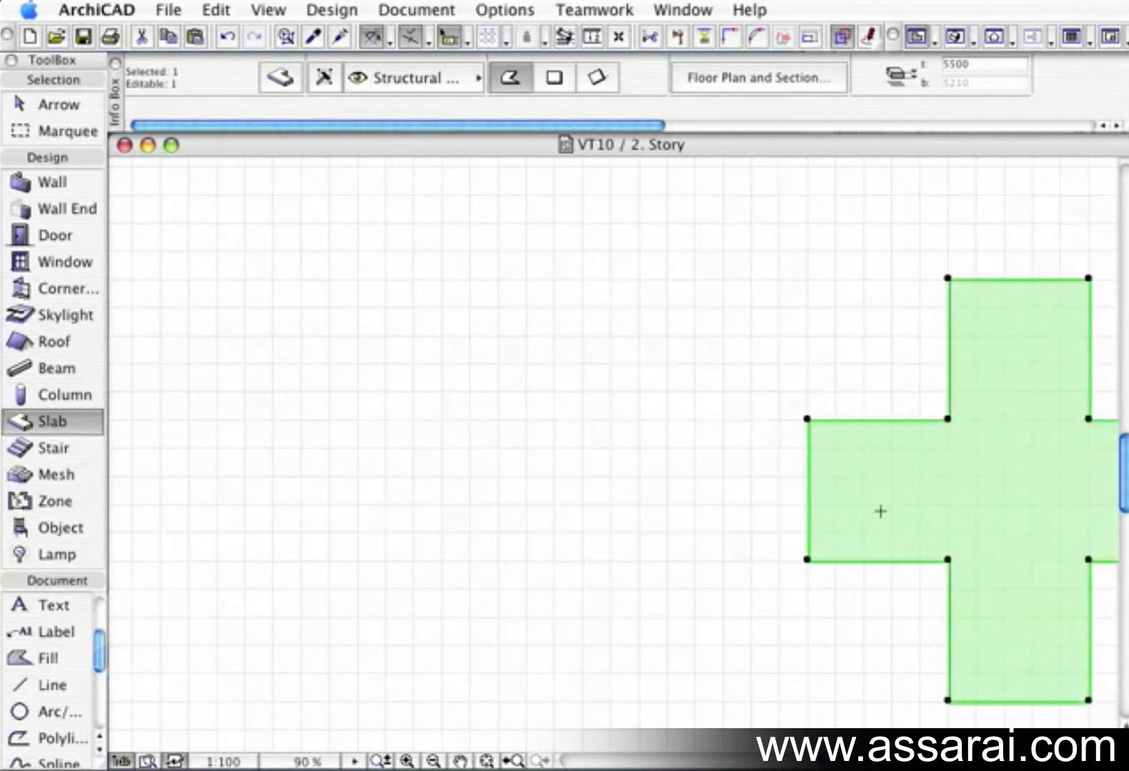
- Cut a small triangular hole in the right arm of the mirrored slab
{"action": "middle_click_drag", "start_coordinate": [880, 511], "coordinate": [677, 512]}
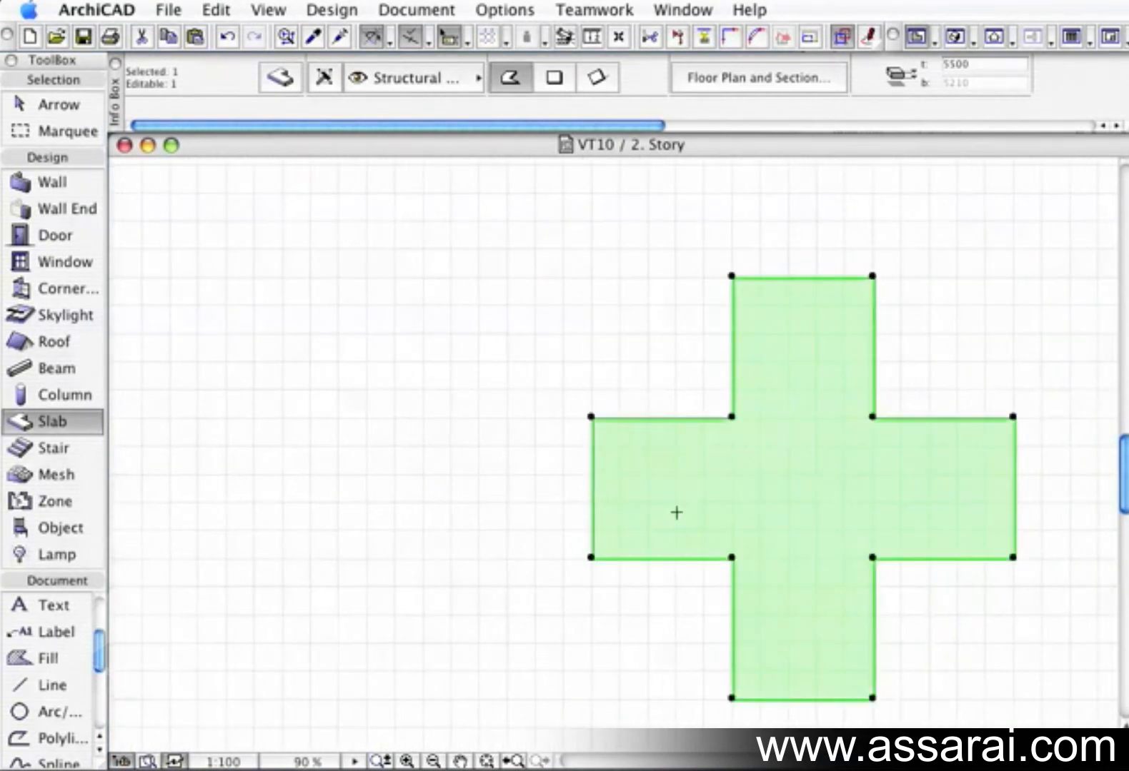
{"action": "left_click", "coordinate": [940, 516]}
{"action": "left_click", "coordinate": [926, 446]}
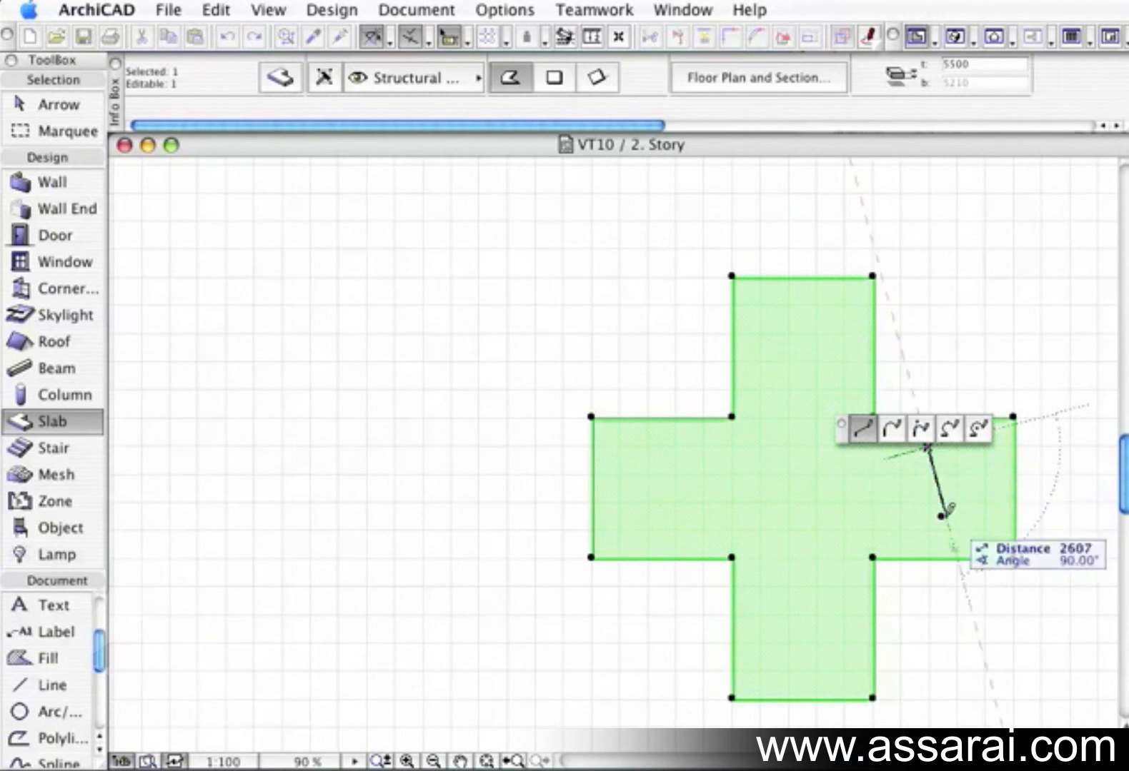
{"action": "left_click", "coordinate": [940, 516]}
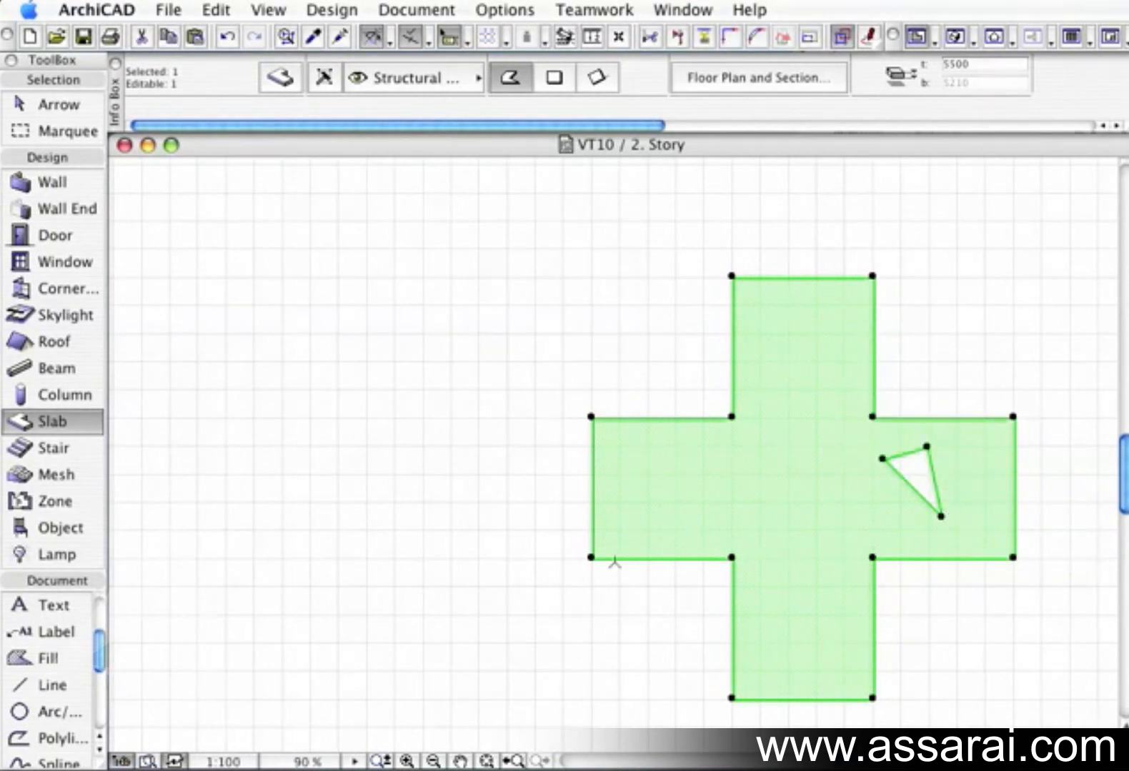
- Mirror the slab about the vertical line along its left arm's end edge
{"action": "left_click", "coordinate": [592, 556]}
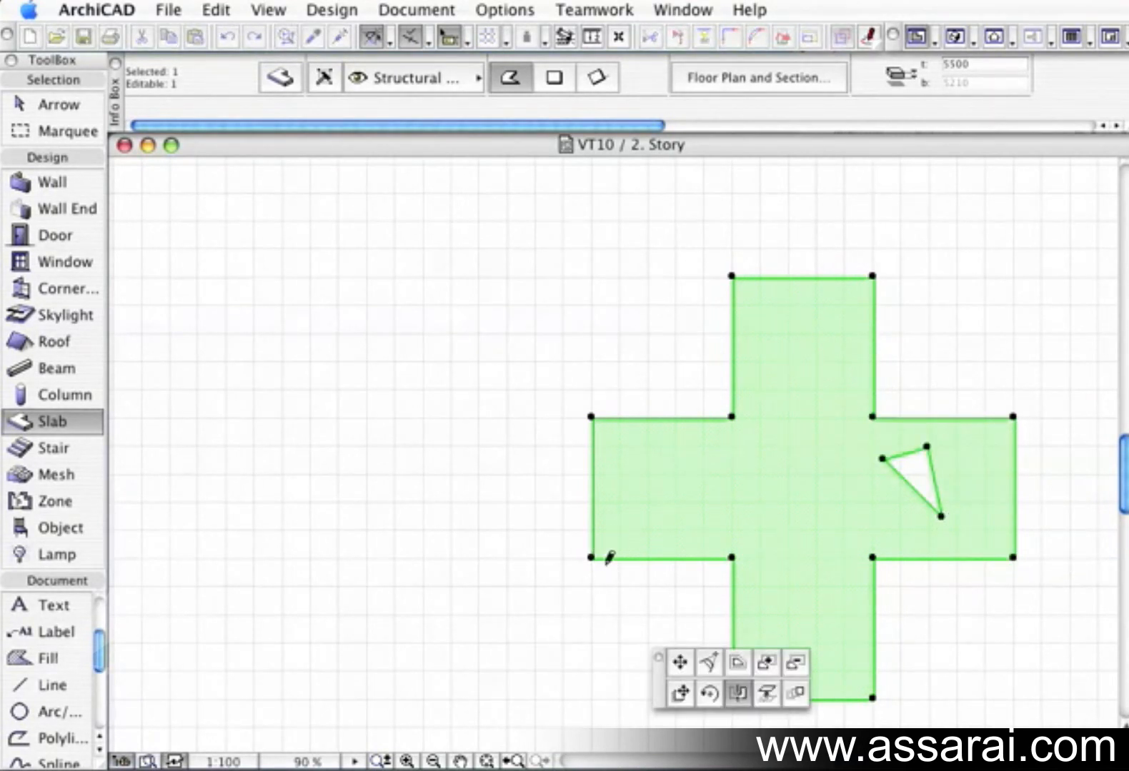
{"action": "left_click", "coordinate": [743, 693]}
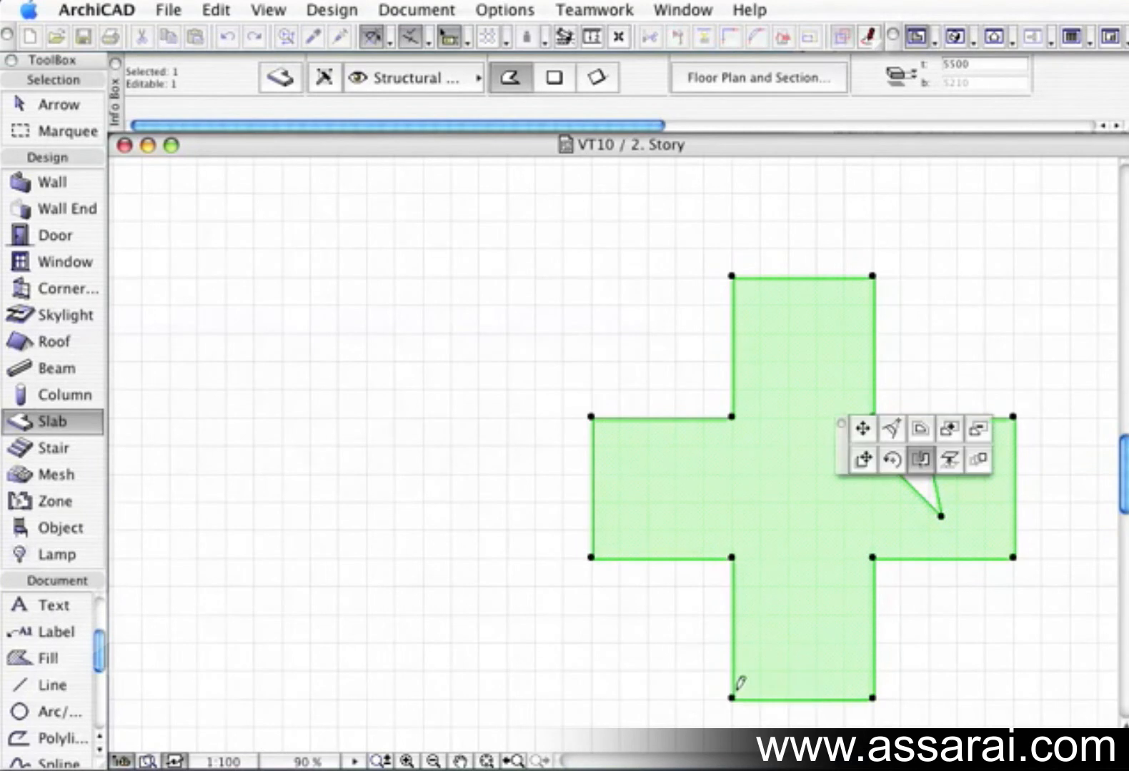
{"action": "left_click", "coordinate": [592, 556]}
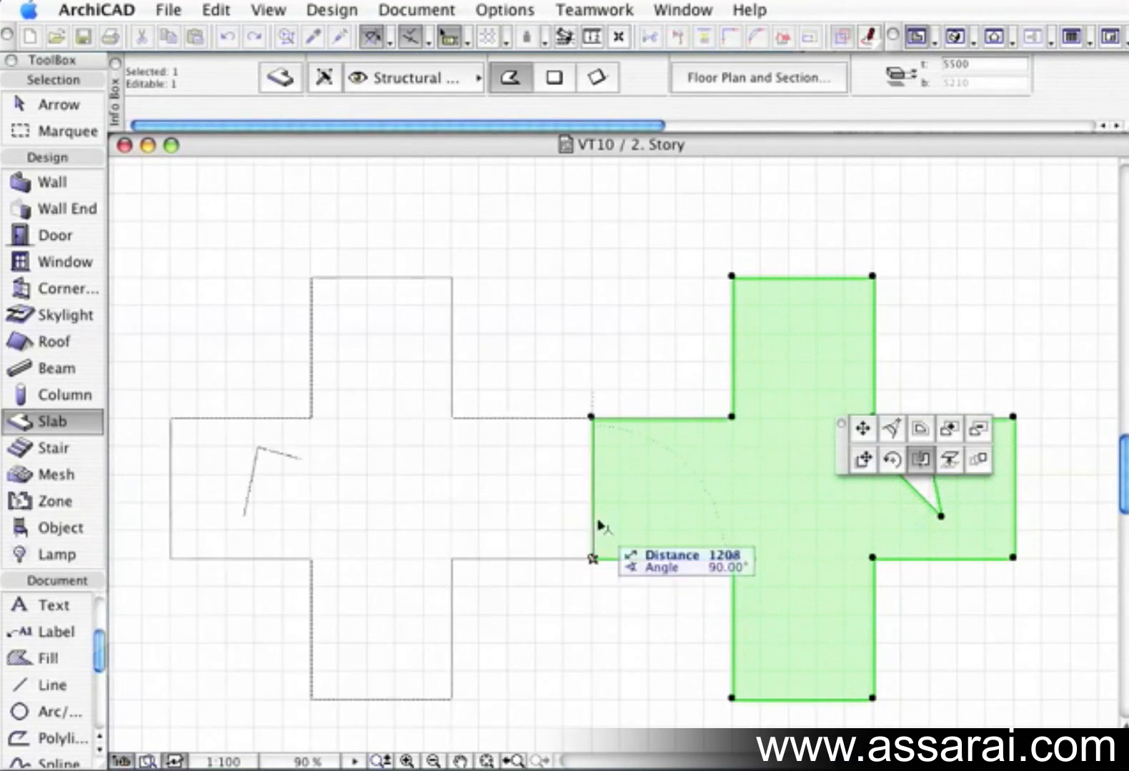
{"action": "left_click", "coordinate": [591, 426]}
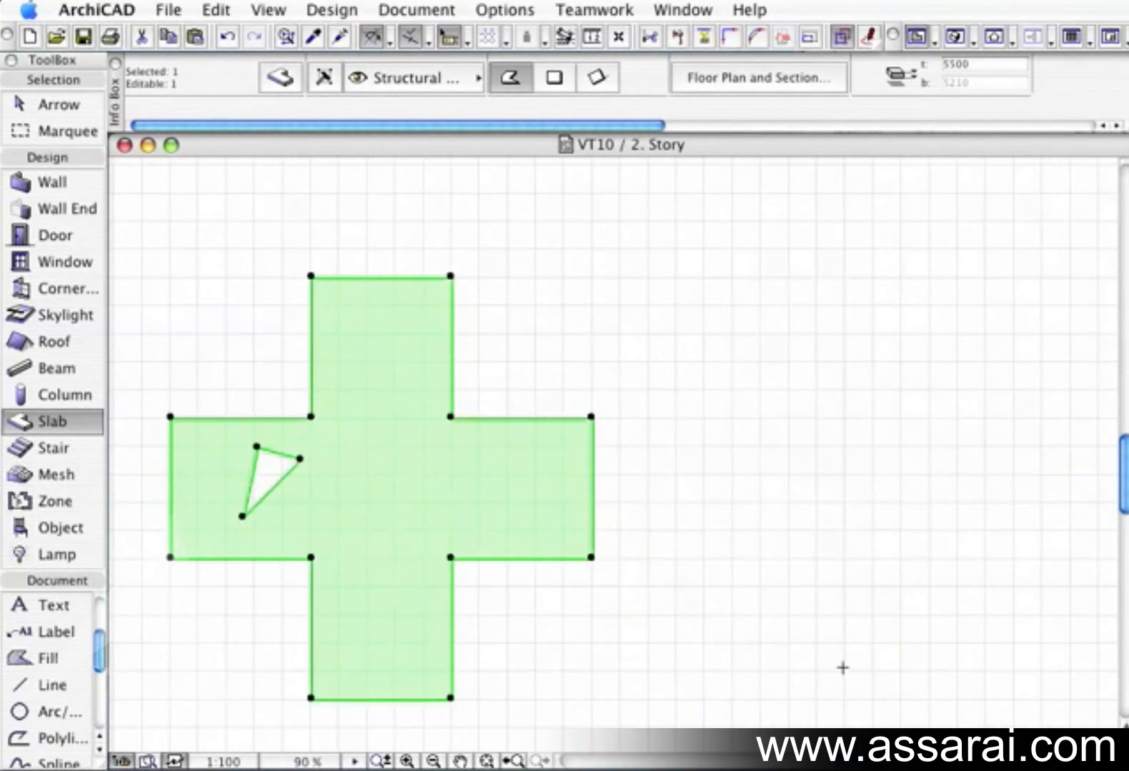
- Elevate the slab by 400
{"action": "left_click", "coordinate": [591, 556]}
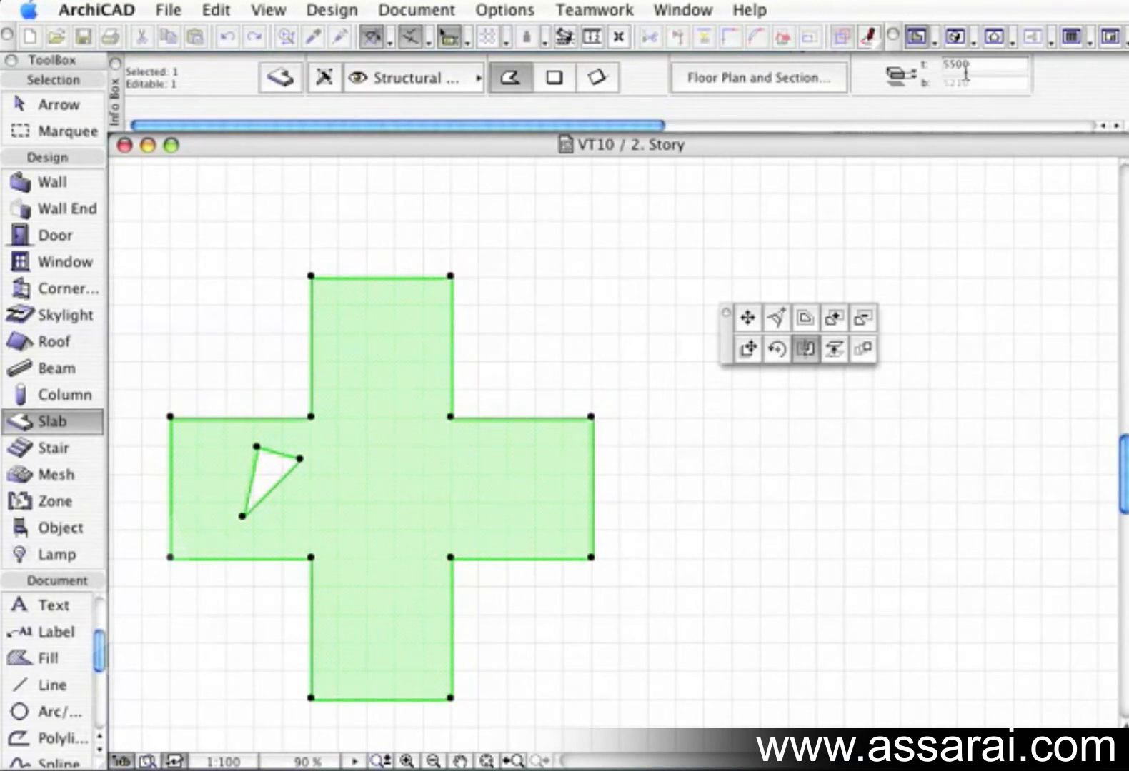
{"action": "left_click", "coordinate": [833, 567]}
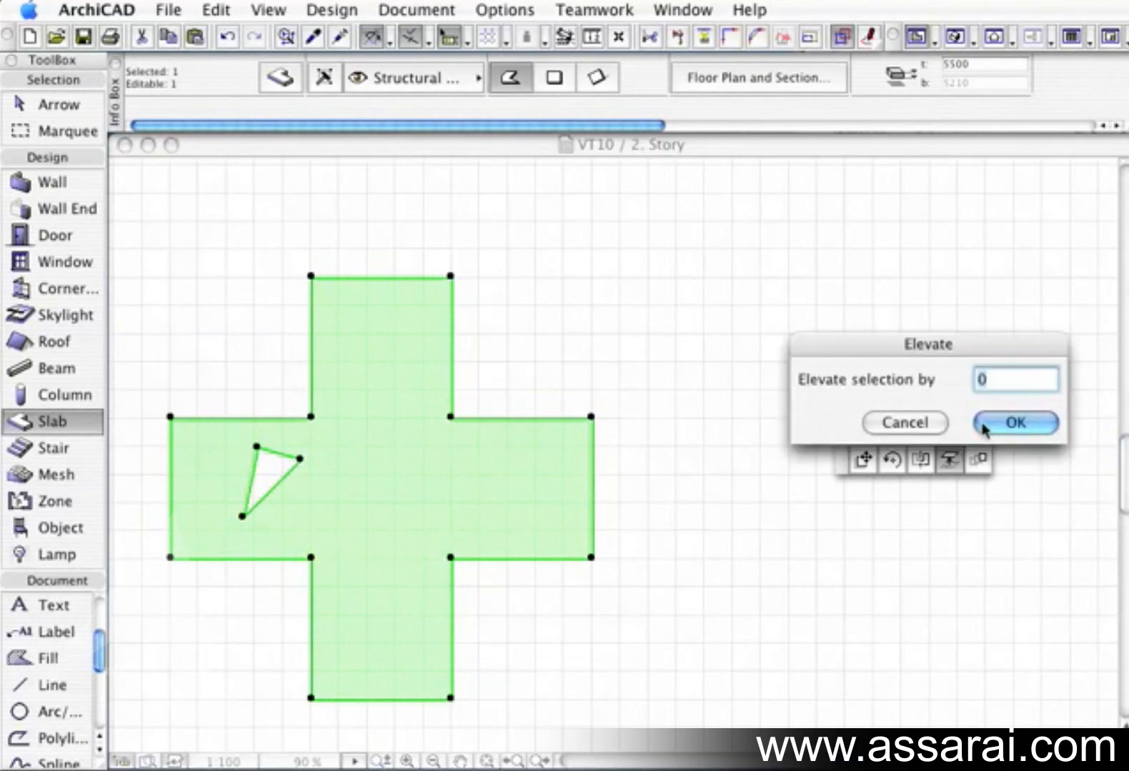
{"action": "type", "text": "400"}
{"action": "left_click", "coordinate": [1013, 423]}
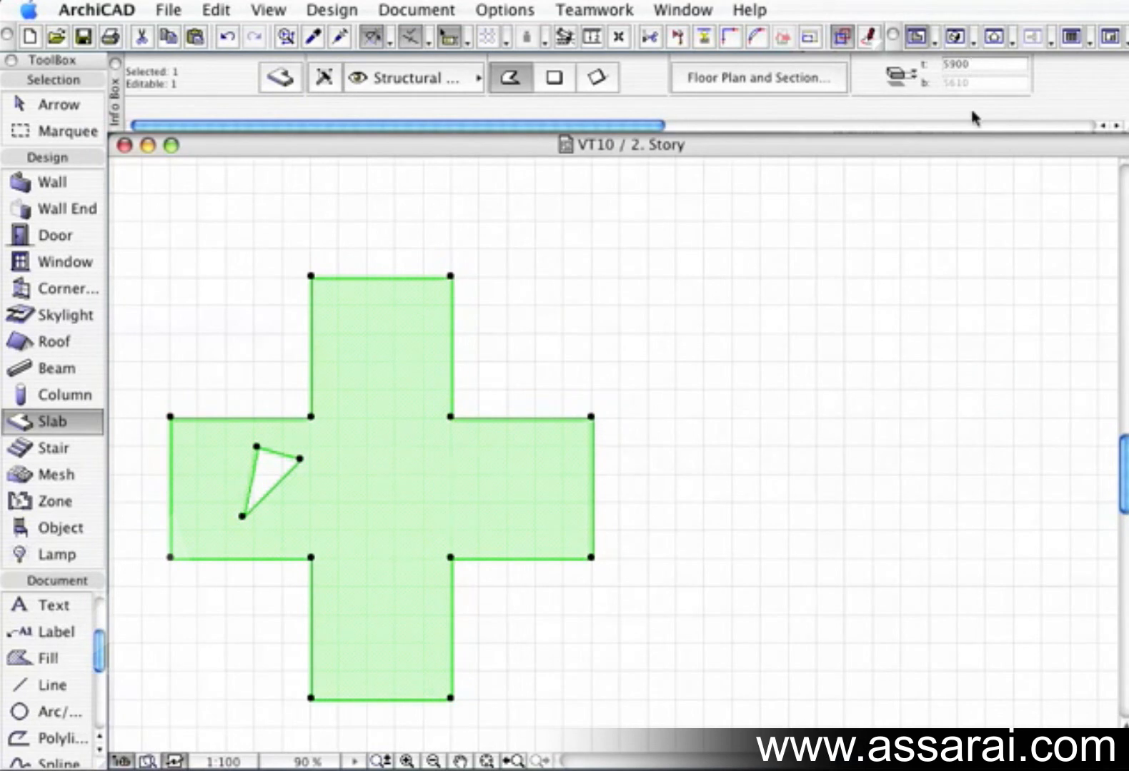
- Undo the slab's last elevation change
{"action": "key", "text": "super+z"}
{"action": "left_click", "coordinate": [591, 557]}
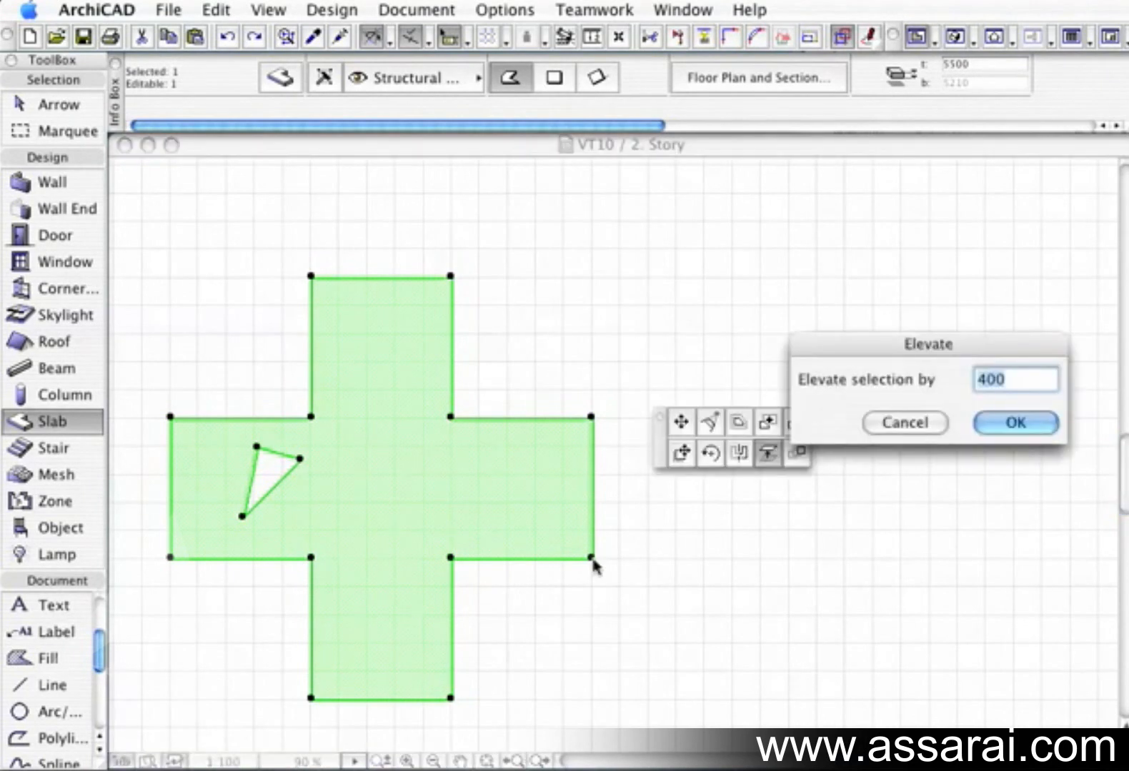
{"action": "left_click", "coordinate": [1015, 422]}
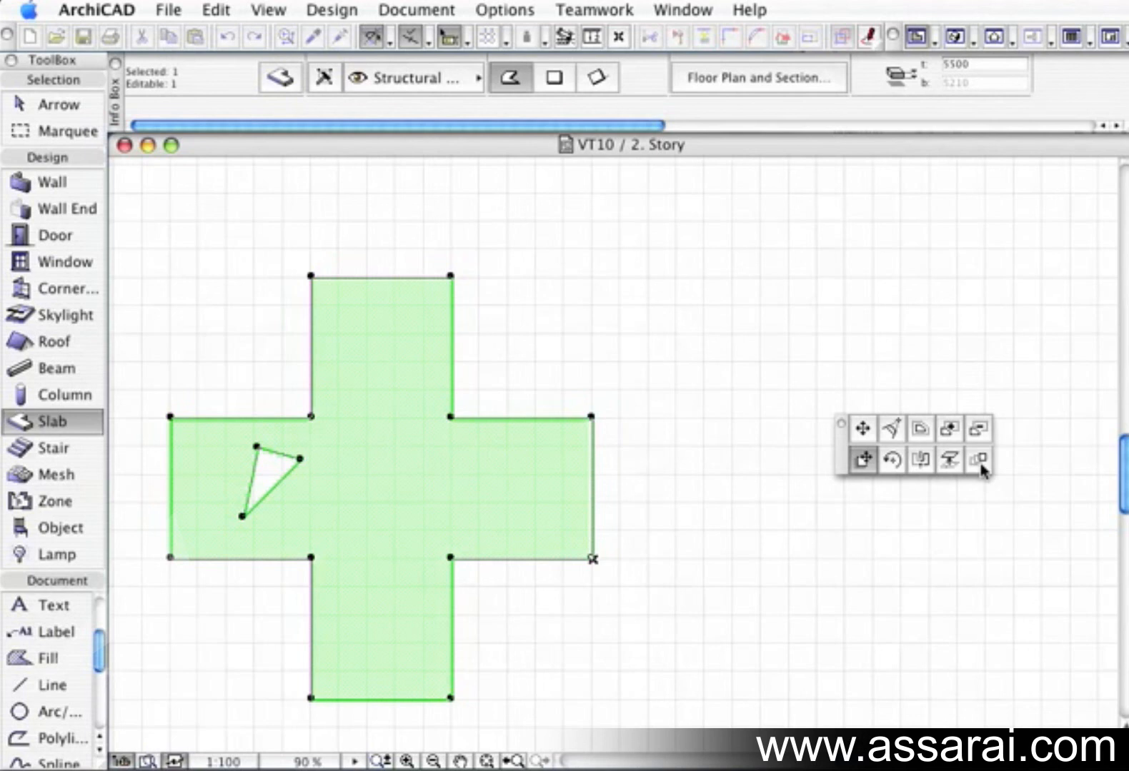
- Configure Multiply to rotate the slab with 3 copies, 0 vertical displacement and the Increment option
{"action": "left_click", "coordinate": [980, 464]}
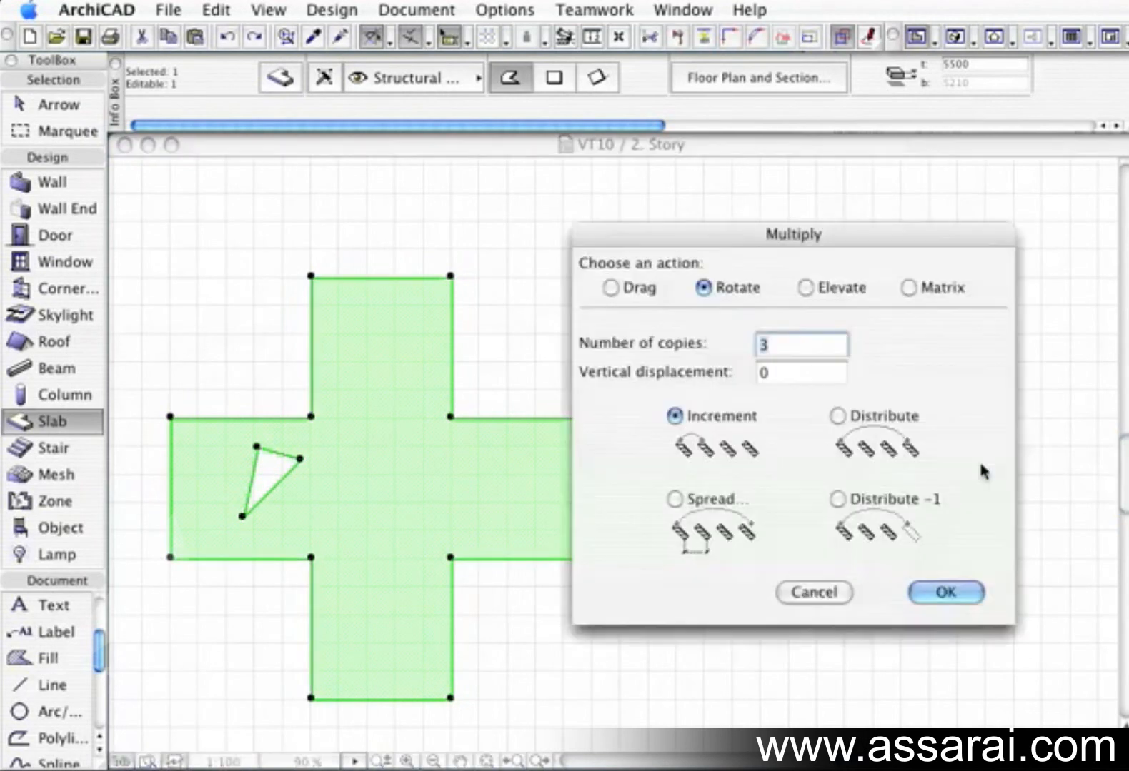
{"action": "left_click", "coordinate": [611, 288]}
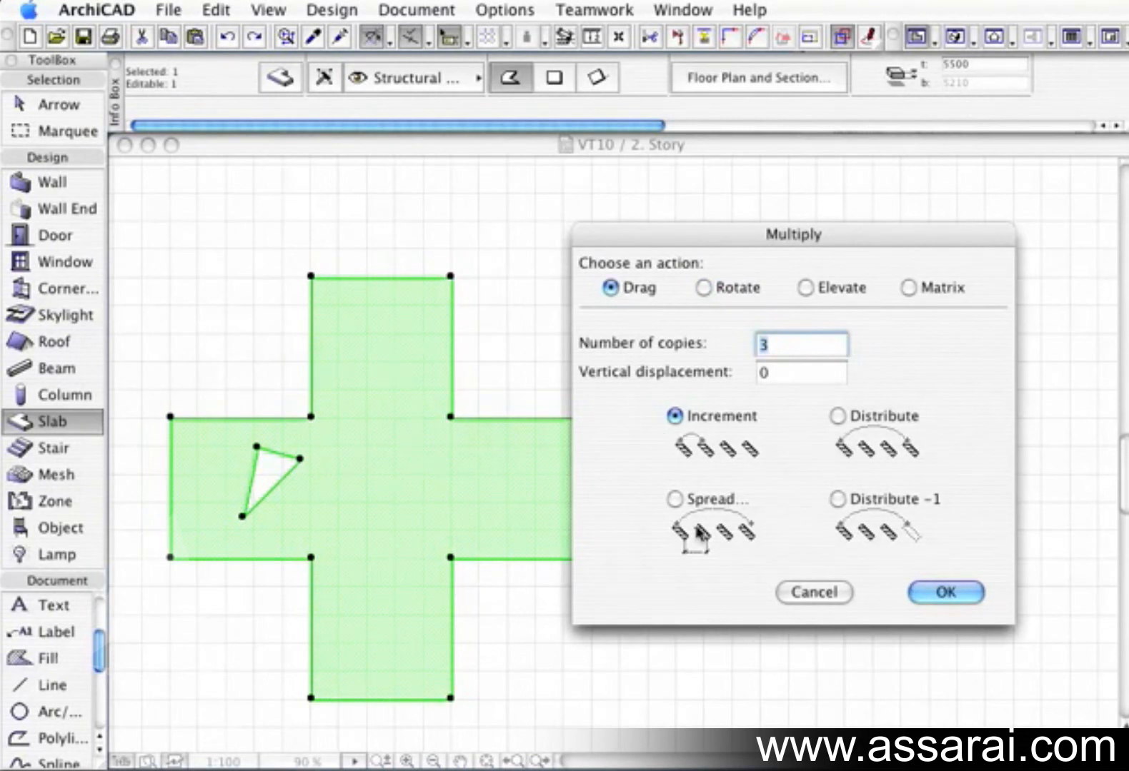
{"action": "left_click", "coordinate": [703, 287]}
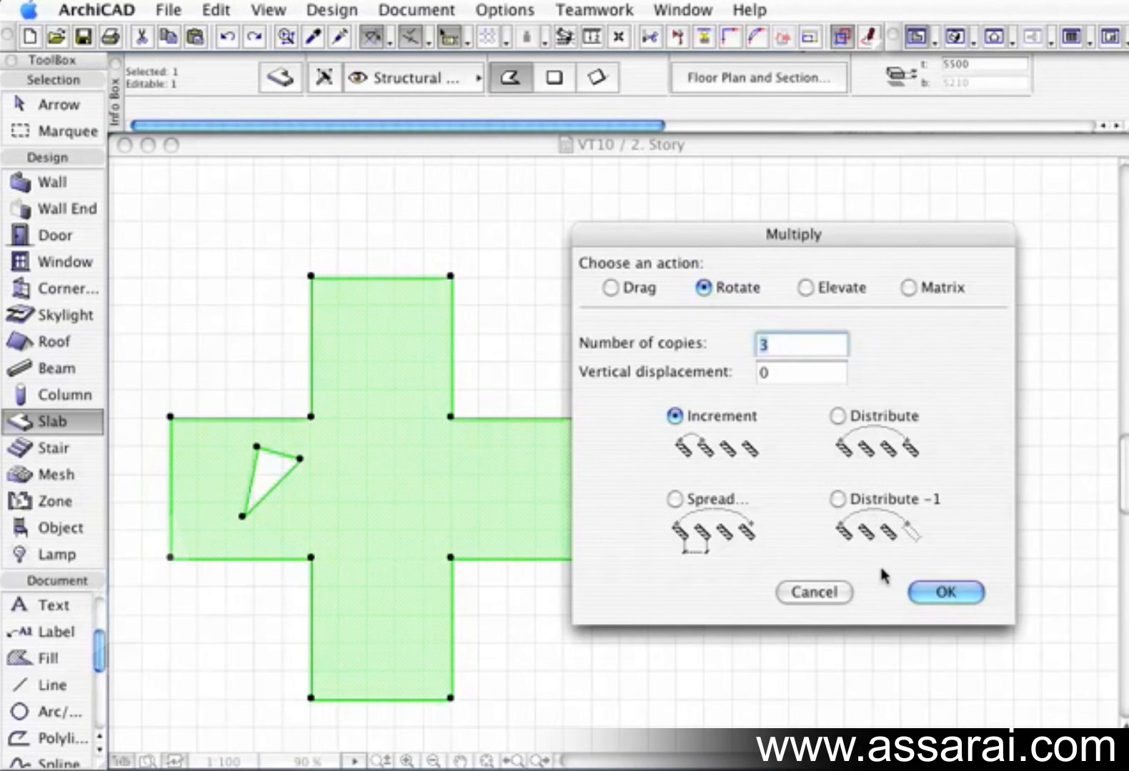
{"action": "left_click", "coordinate": [932, 592]}
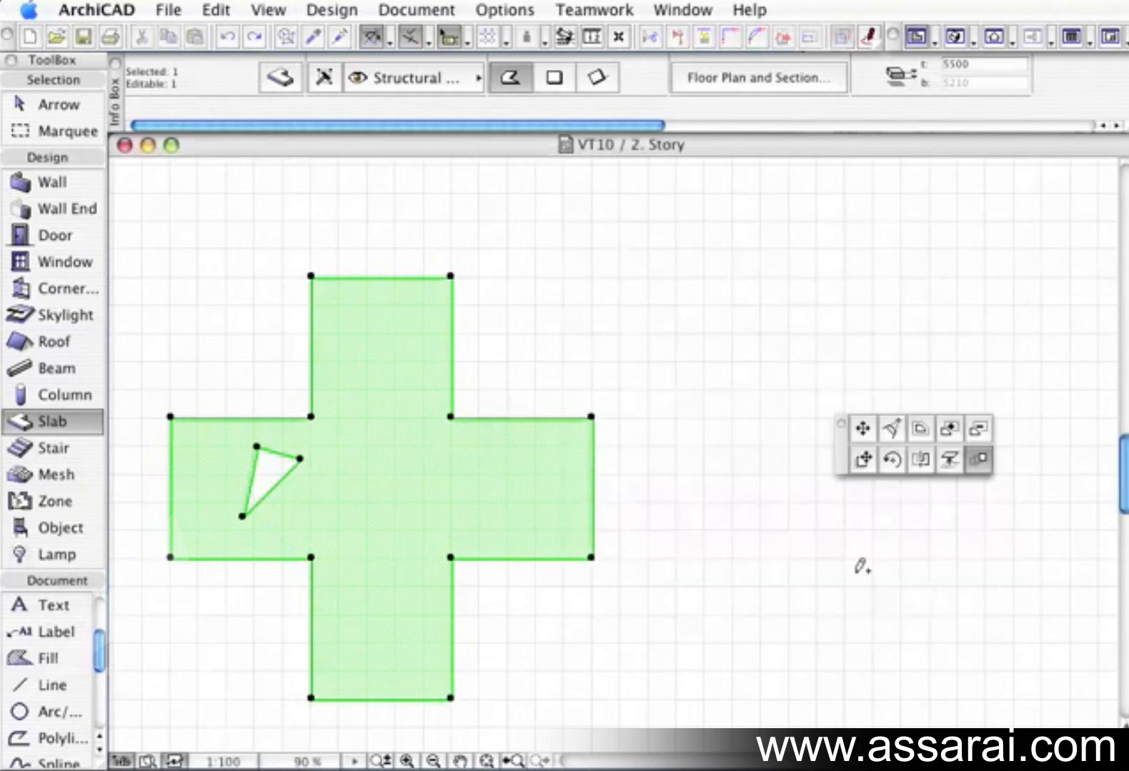
- Place the rotated slab copies around the right arm's bottom-right corner at increments of about 65°, and deselect them
{"action": "left_click", "coordinate": [591, 558]}
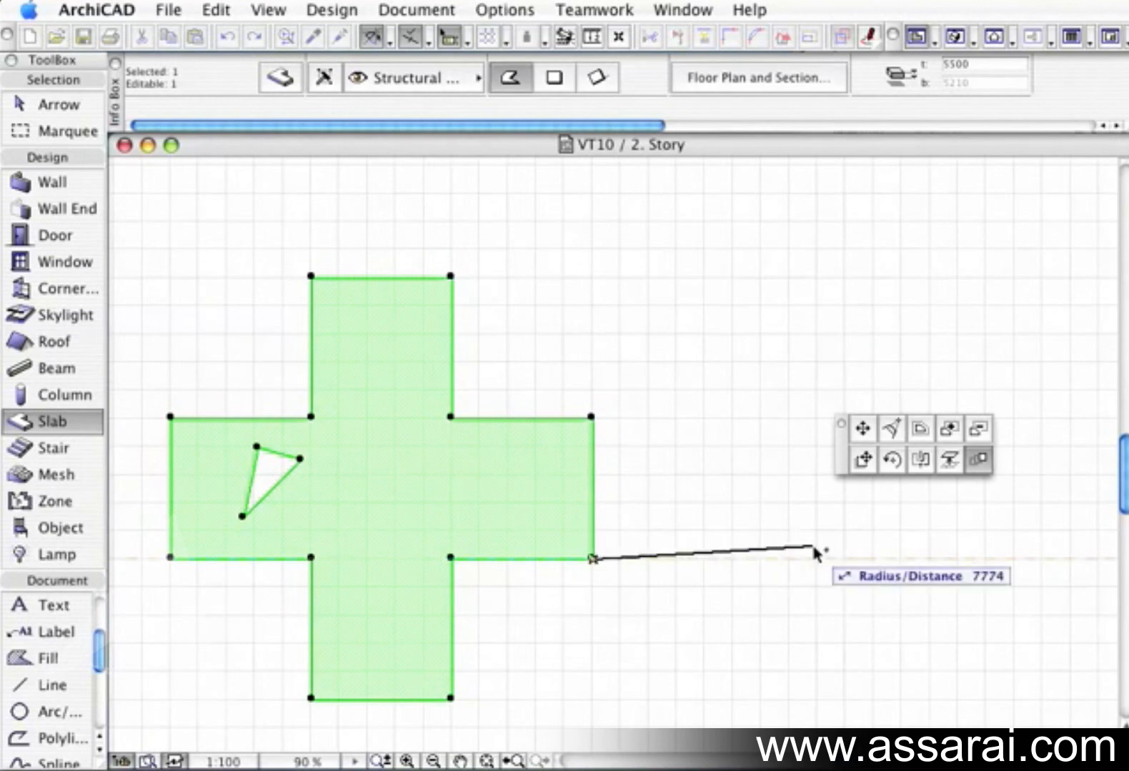
{"action": "scroll", "coordinate": [850, 561], "scroll_direction": "down", "scroll_amount": 4}
{"action": "middle_click_drag", "start_coordinate": [846, 555], "coordinate": [577, 443]}
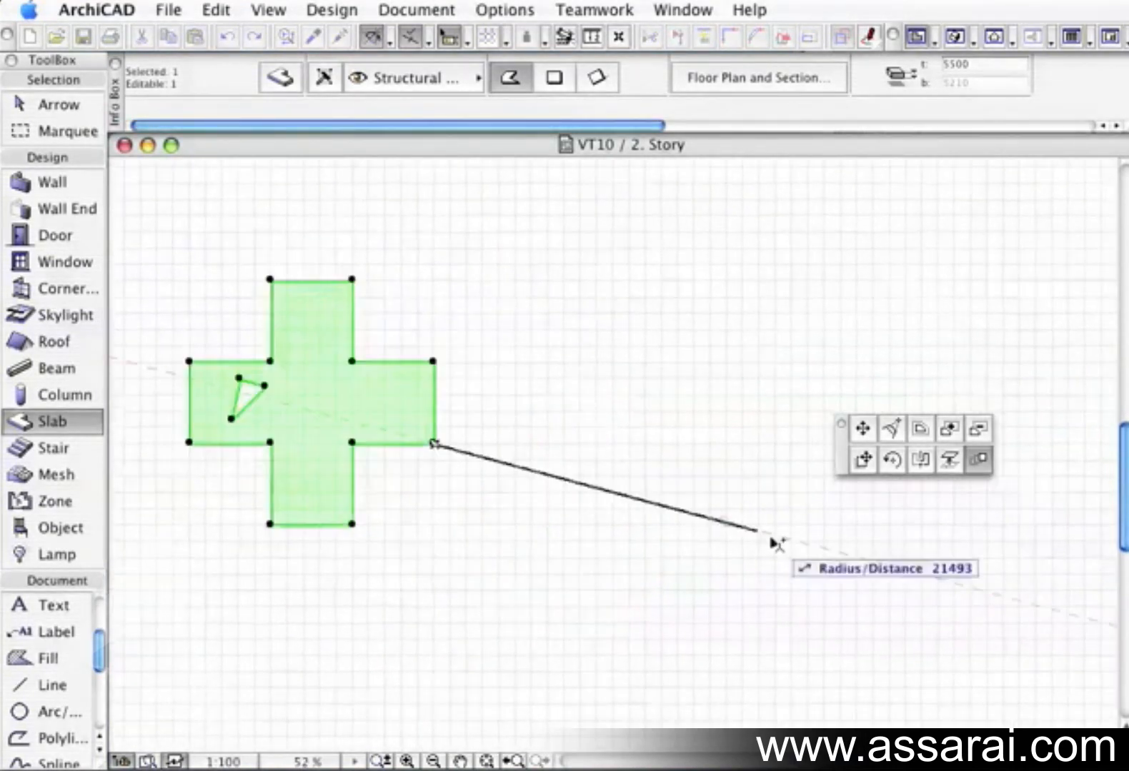
{"action": "left_click", "coordinate": [819, 593]}
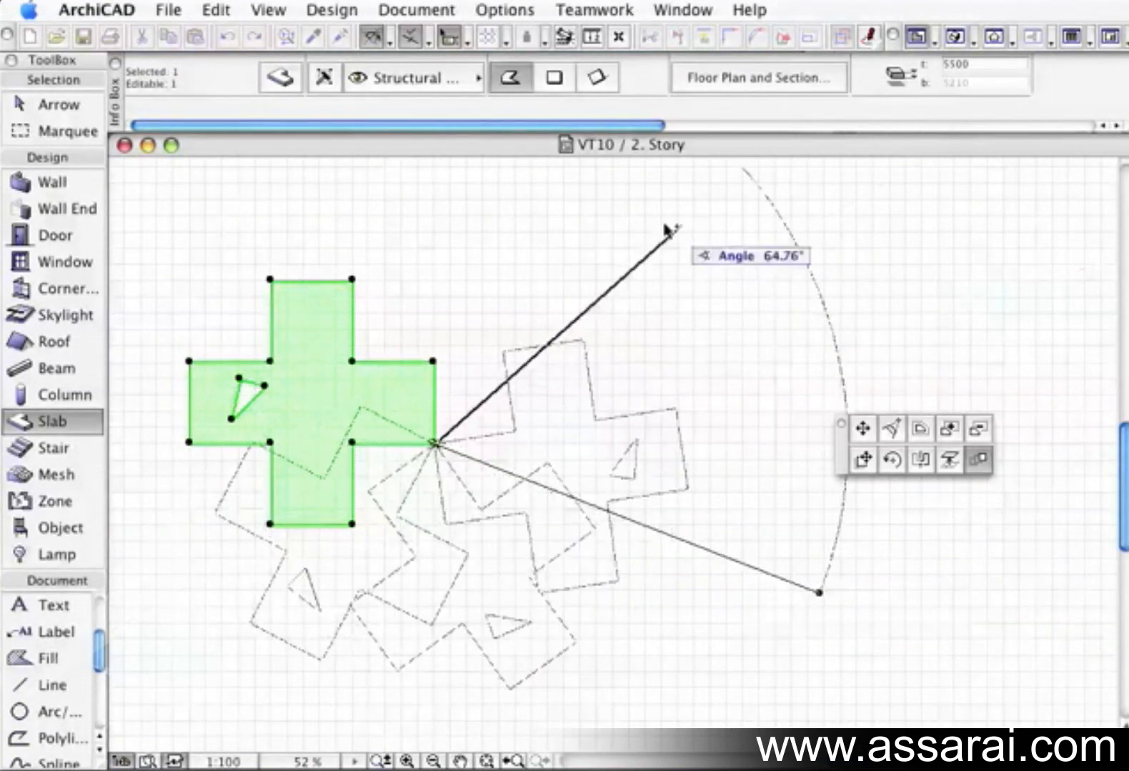
{"action": "left_click", "coordinate": [624, 262]}
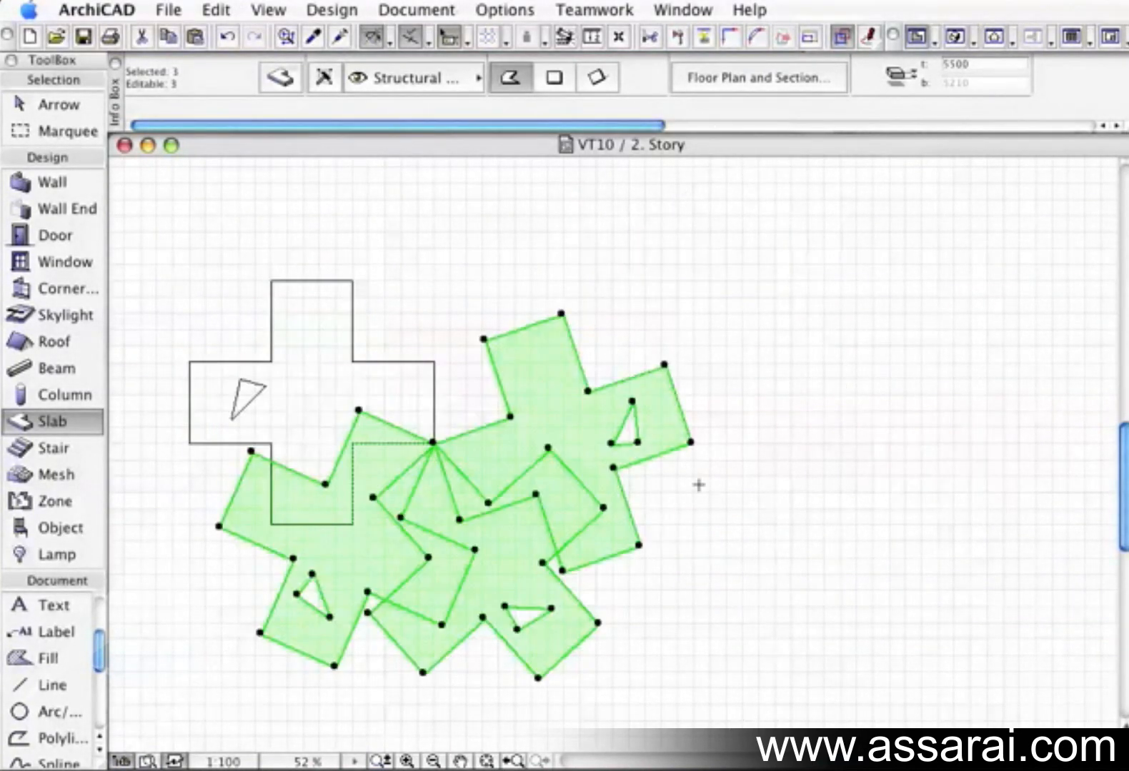
{"action": "key", "text": "Escape"}
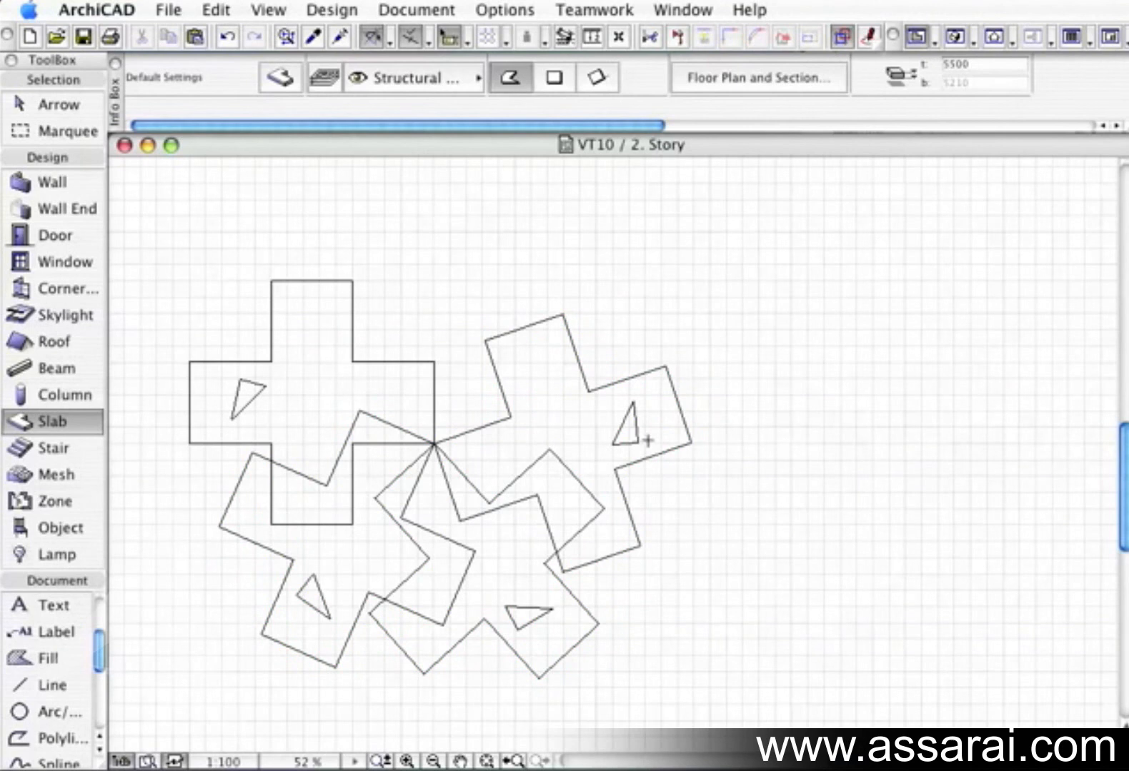
- Undo the rotated slab copies and clear the selection on the original slab
{"action": "key", "text": "super+z"}
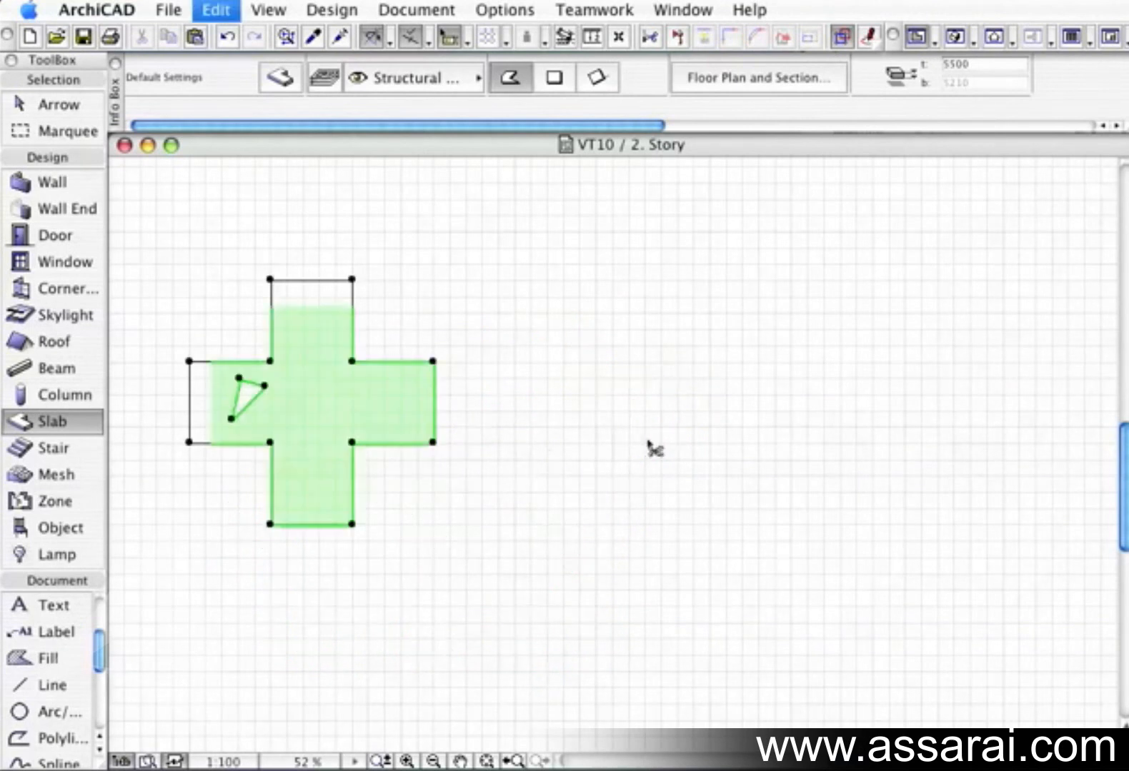
{"action": "middle_click_drag", "start_coordinate": [353, 355], "coordinate": [588, 415]}
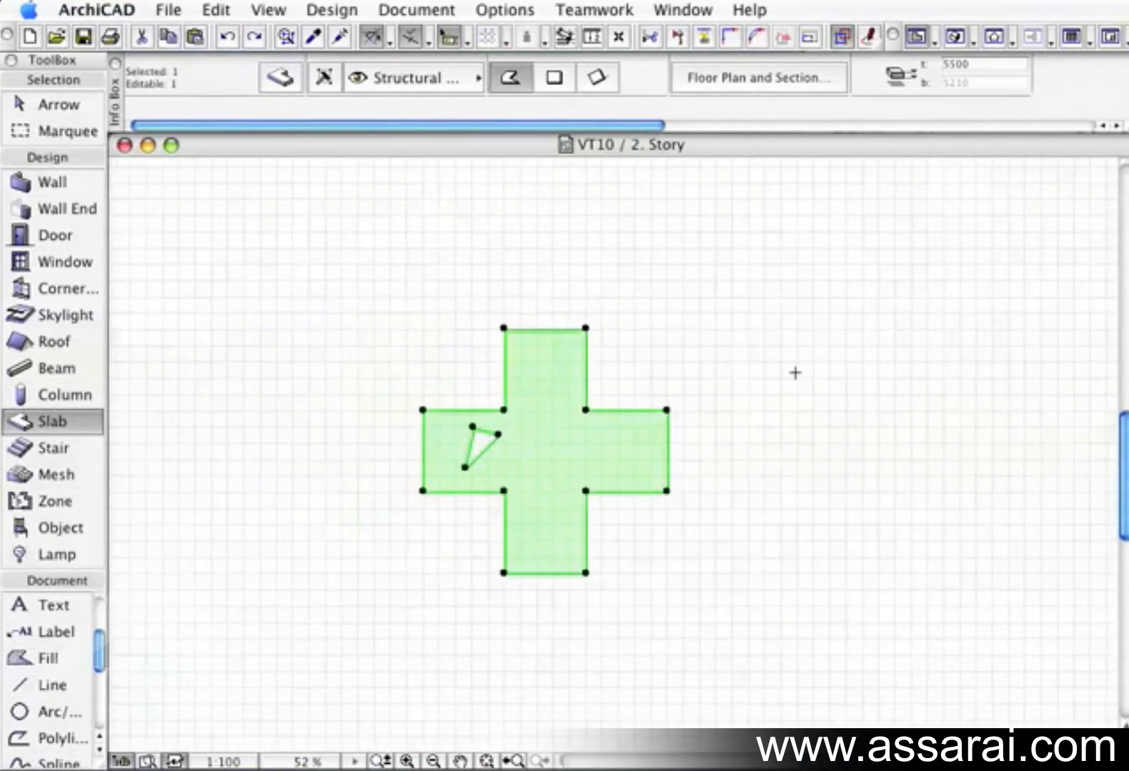
{"action": "key", "text": "Escape"}
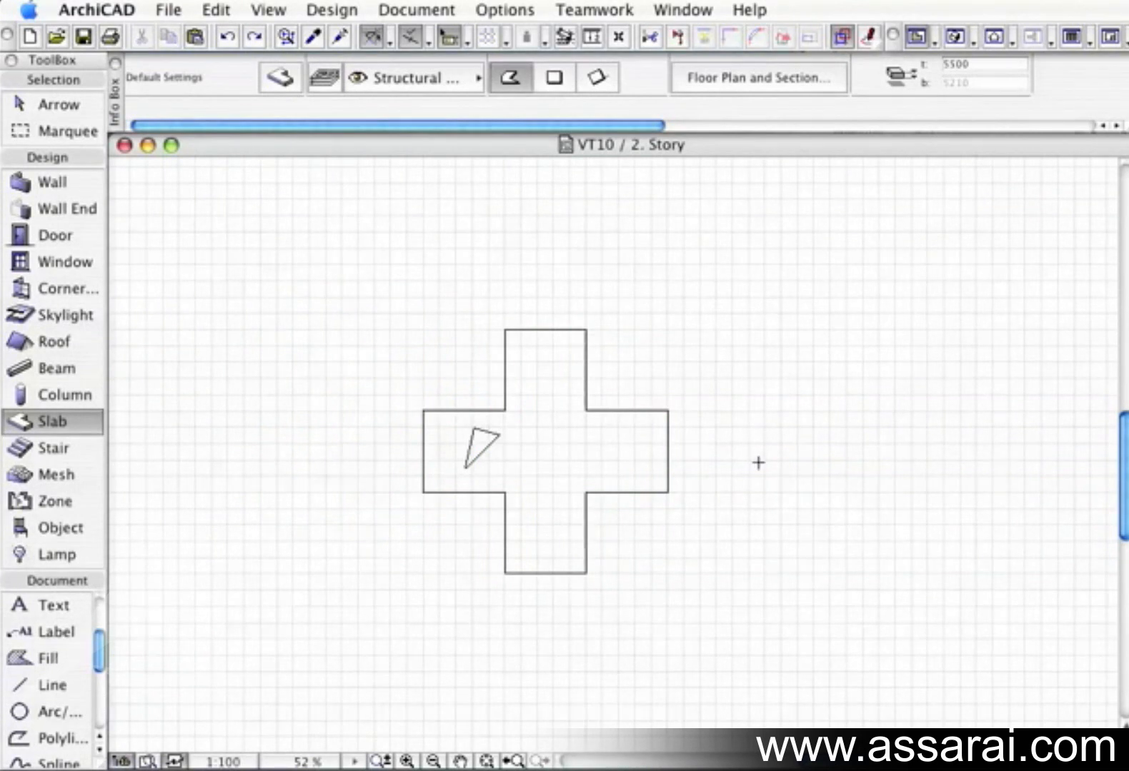